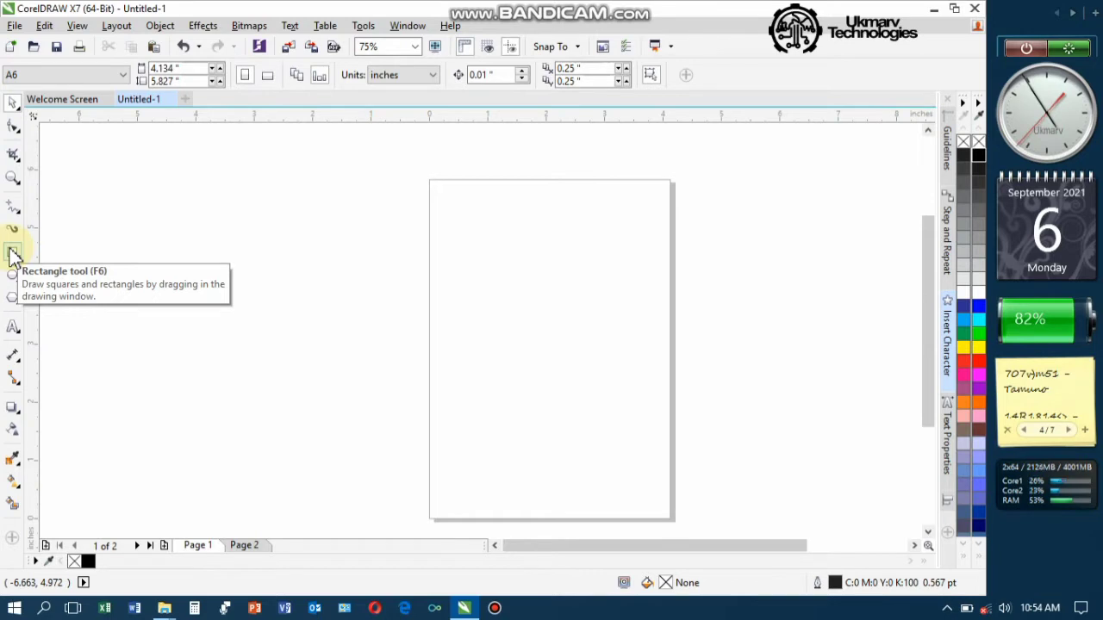
Step: Create a rectangle covering the whole A6 page
{"action": "double_click", "coordinate": [13, 254]}
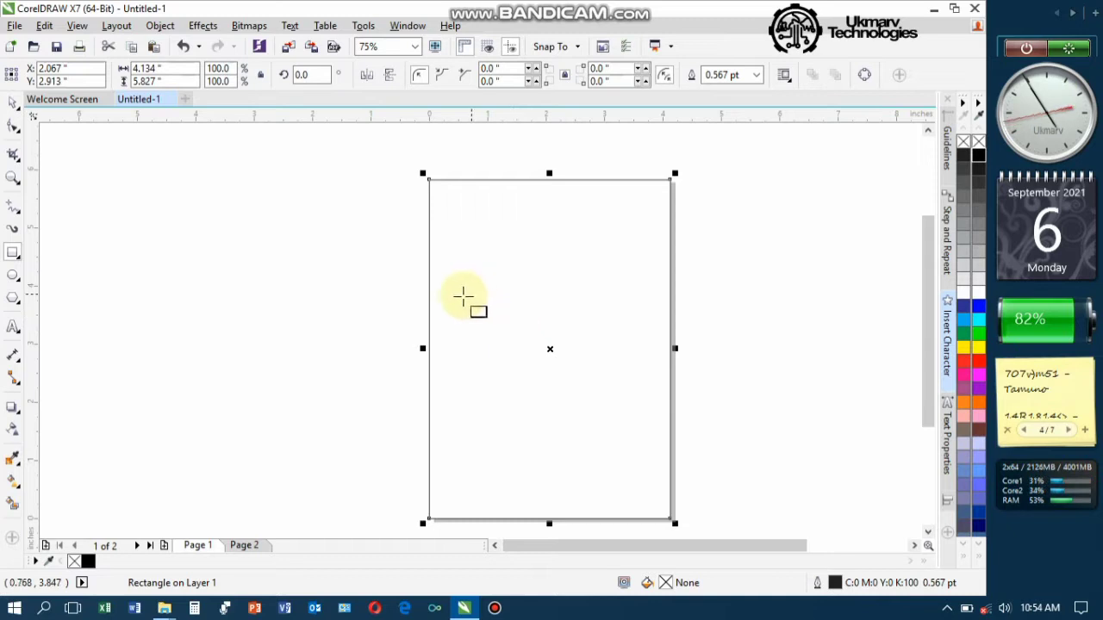
{"action": "left_click", "coordinate": [13, 101]}
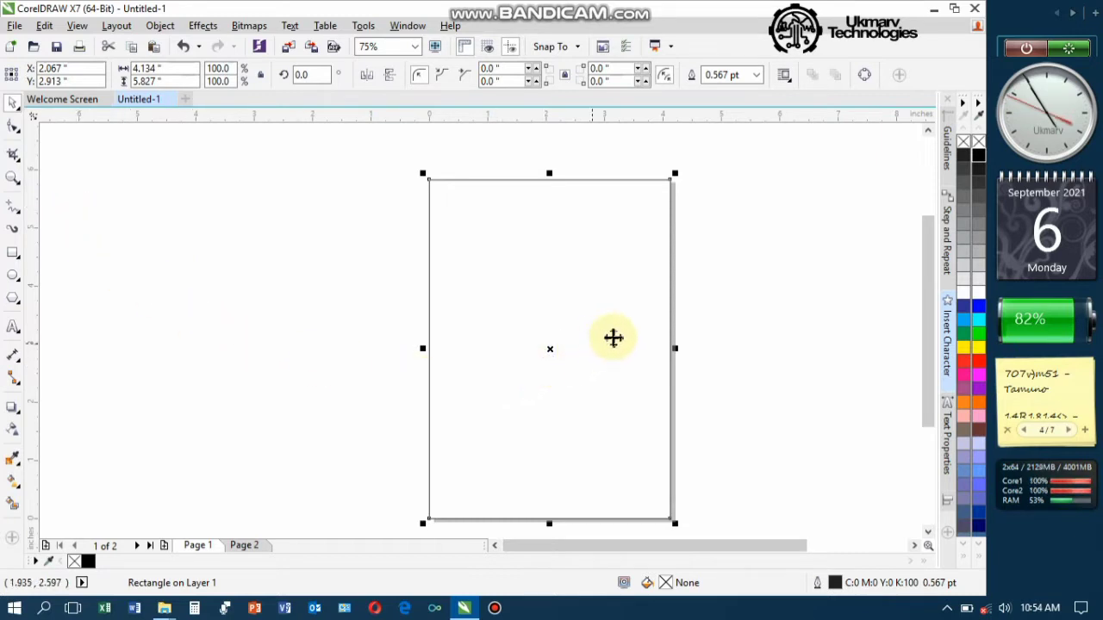
Step: Try a dark blue fill, #00009A, on the page-sized rectangle
{"action": "left_click", "coordinate": [981, 313]}
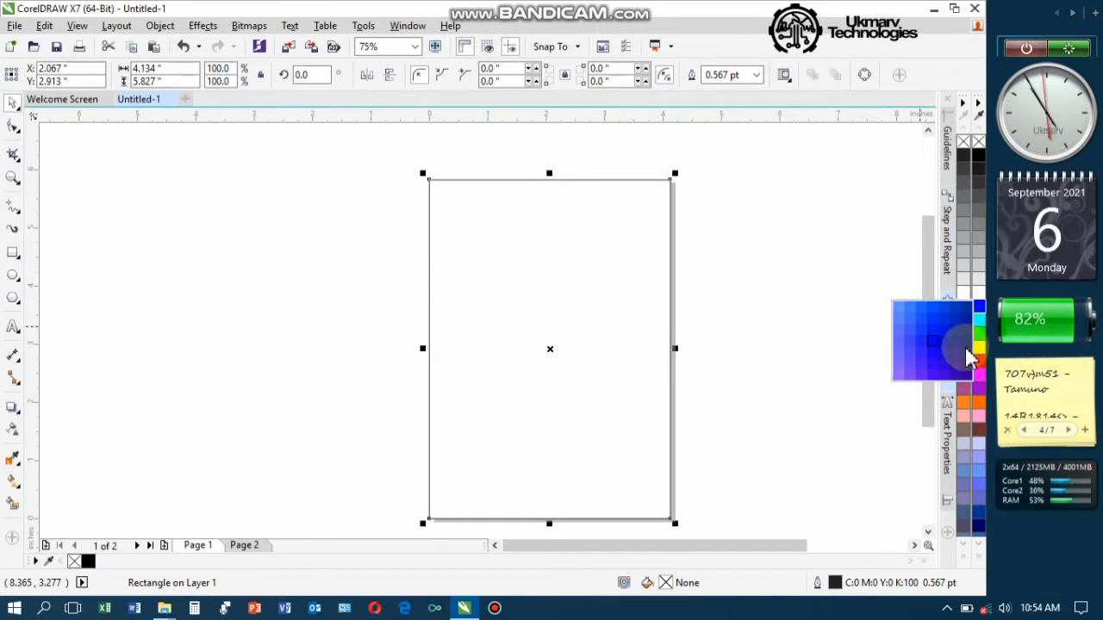
{"action": "left_click", "coordinate": [972, 346]}
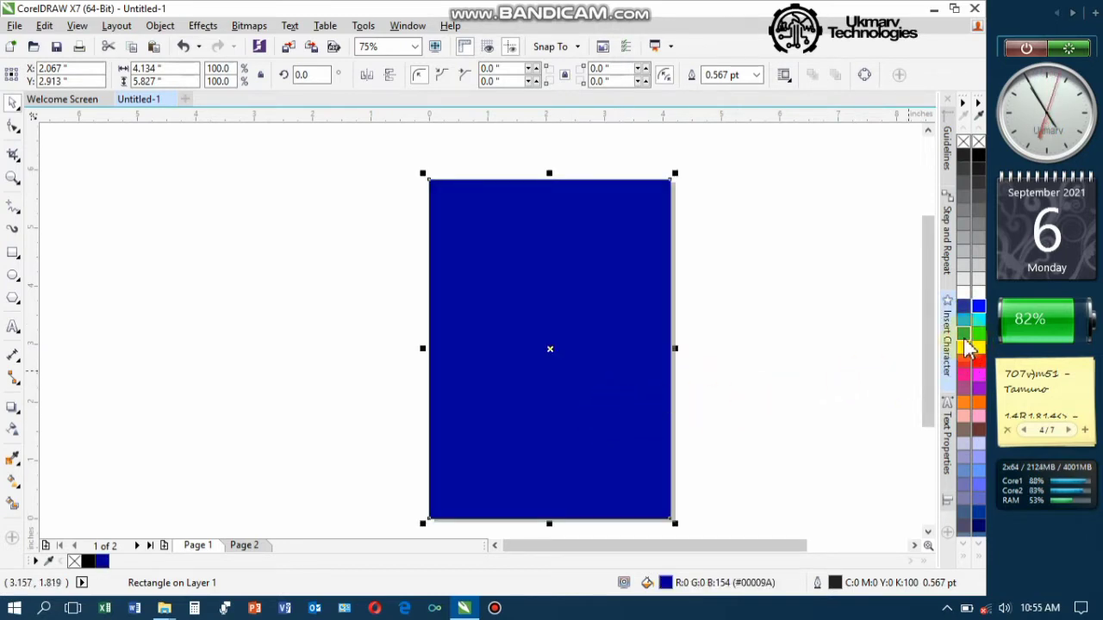
{"action": "left_click", "coordinate": [986, 316]}
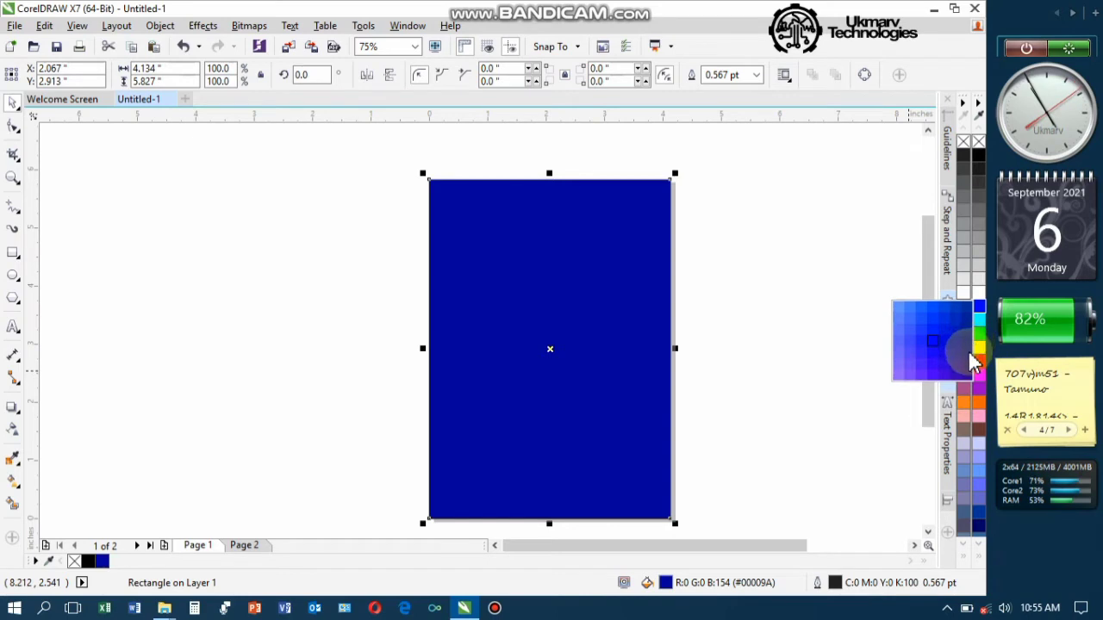
{"action": "left_click", "coordinate": [970, 353]}
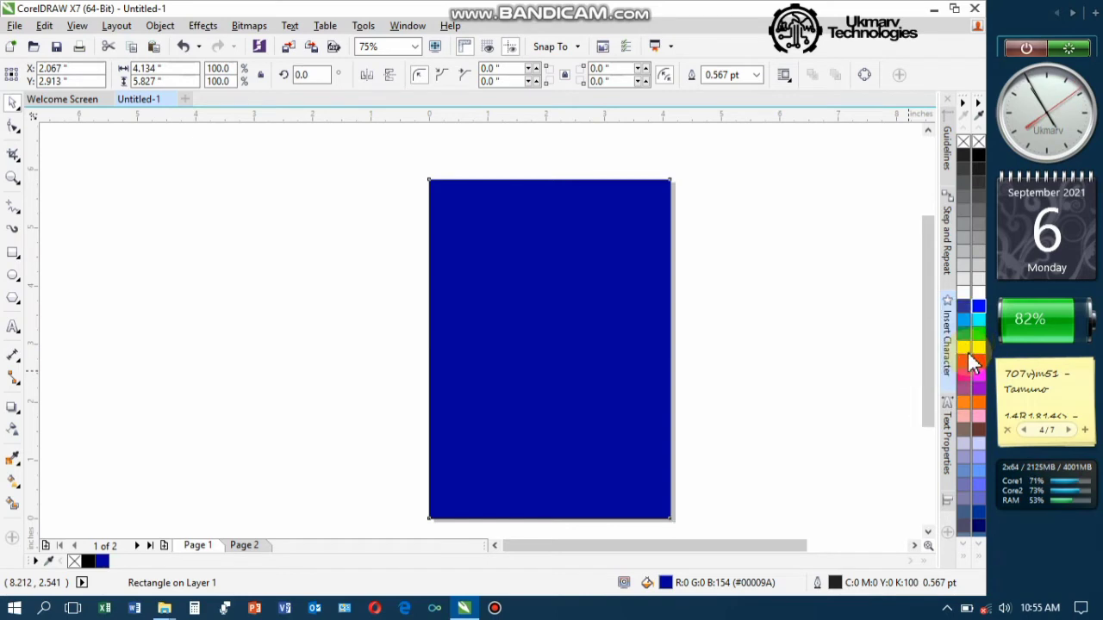
Step: Fill the page-sized rectangle with the very dark navy shade #000028 and deselect it
{"action": "left_click", "coordinate": [981, 527]}
{"action": "scroll", "coordinate": [979, 523], "scroll_direction": "down", "scroll_amount": 3}
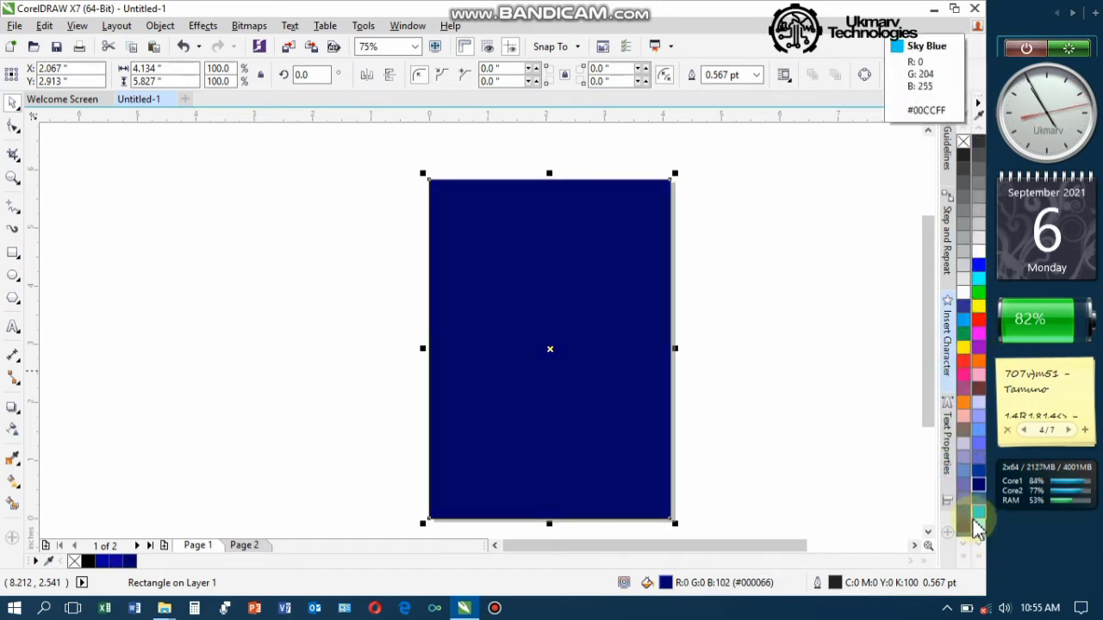
{"action": "left_click", "coordinate": [981, 440]}
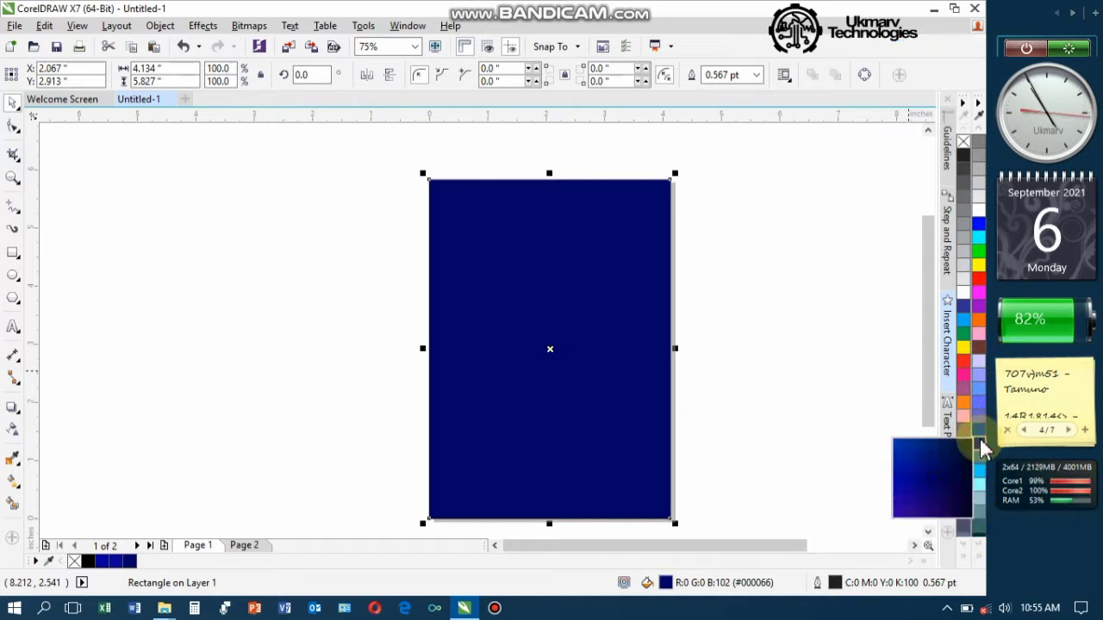
{"action": "left_click", "coordinate": [967, 489]}
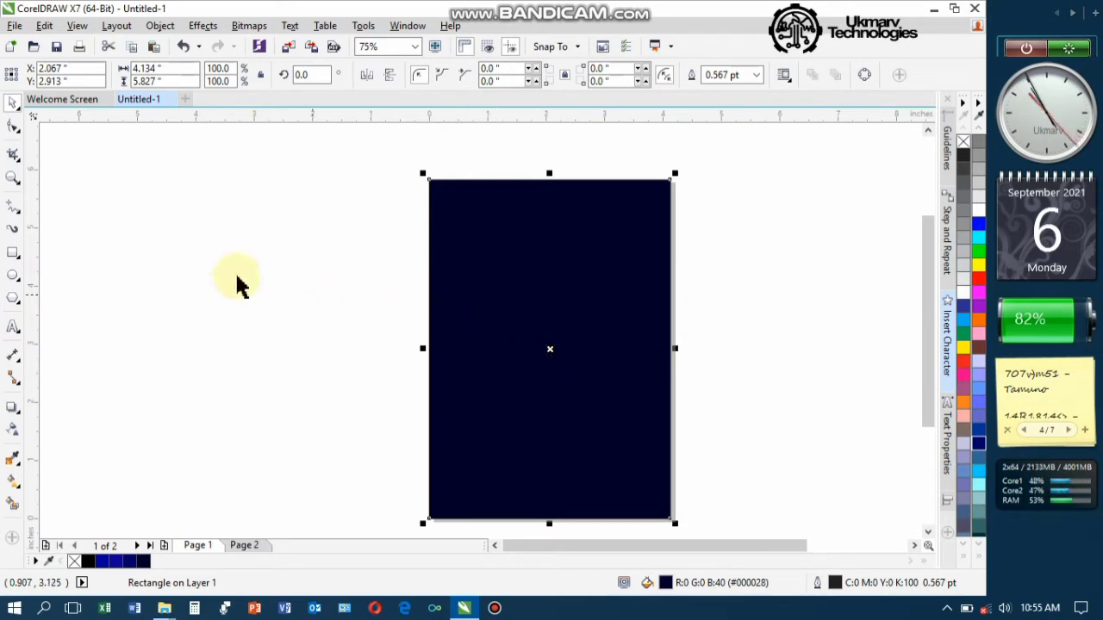
{"action": "left_click", "coordinate": [200, 271]}
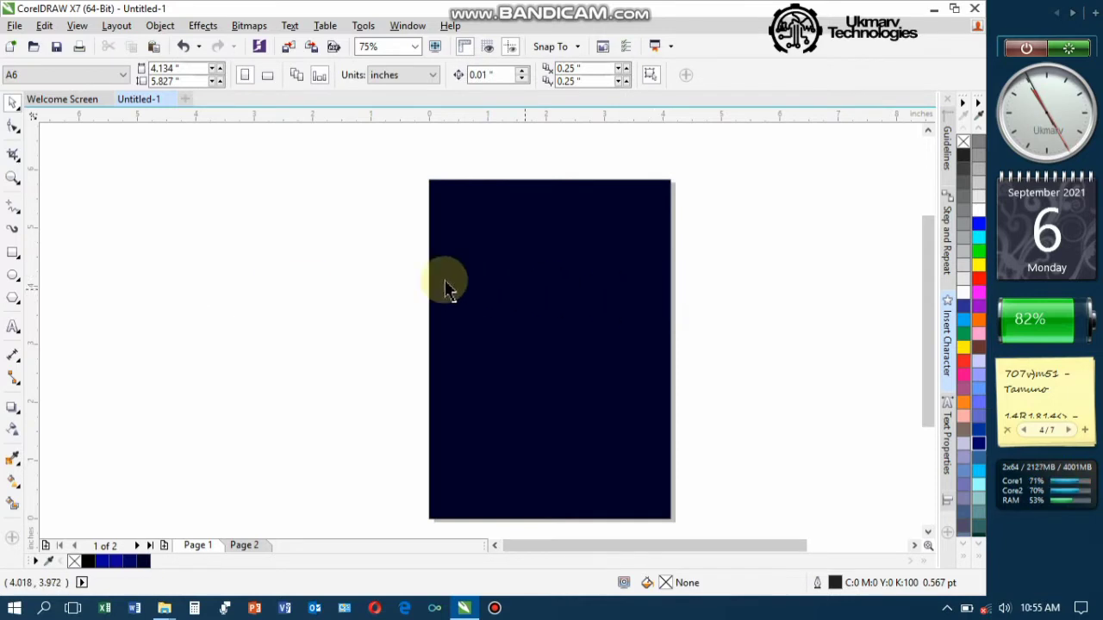
Step: Draw an ellipse about 5.65 by 3.96 inches across the upper part of the page, overhanging both sides and the top edge
{"action": "left_click", "coordinate": [12, 277]}
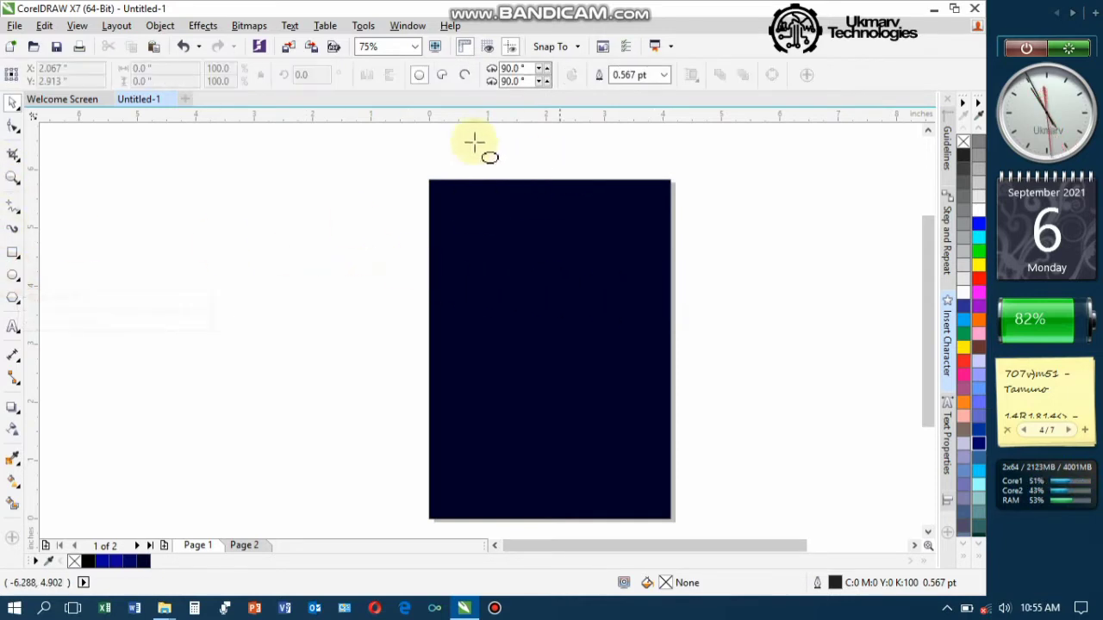
{"action": "left_click_drag", "start_coordinate": [389, 153], "coordinate": [716, 320]}
{"action": "mouse_move", "coordinate": [552, 143]}
{"action": "left_mouse_down"}
{"action": "mouse_move", "coordinate": [568, 98]}
{"action": "mouse_move", "coordinate": [546, 152]}
{"action": "left_mouse_up"}
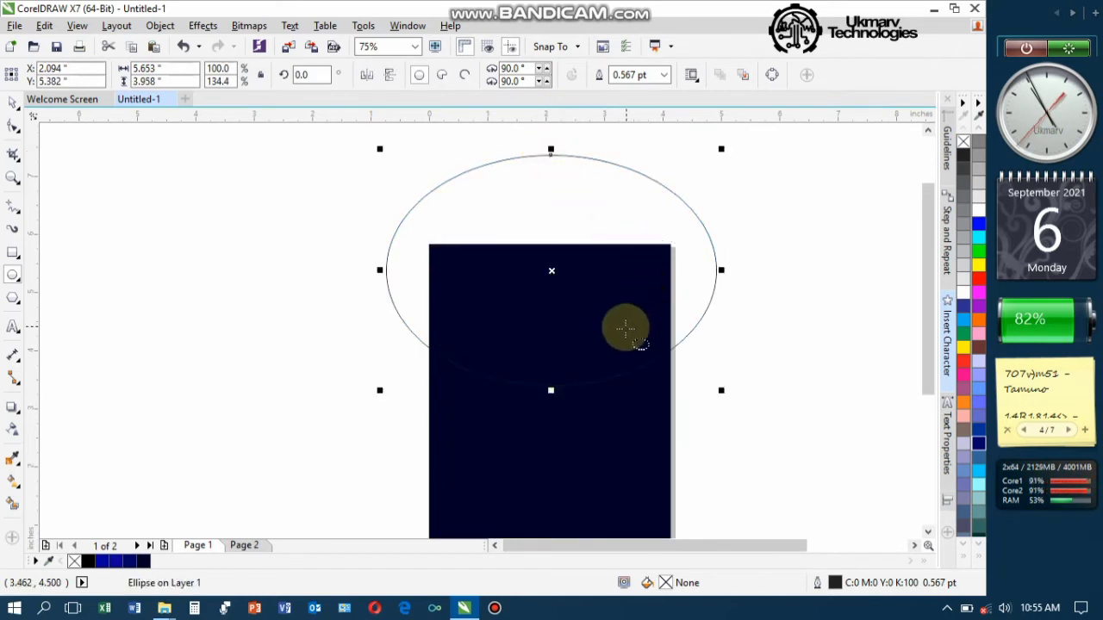
{"action": "scroll", "coordinate": [626, 349], "scroll_direction": "down", "scroll_amount": 1}
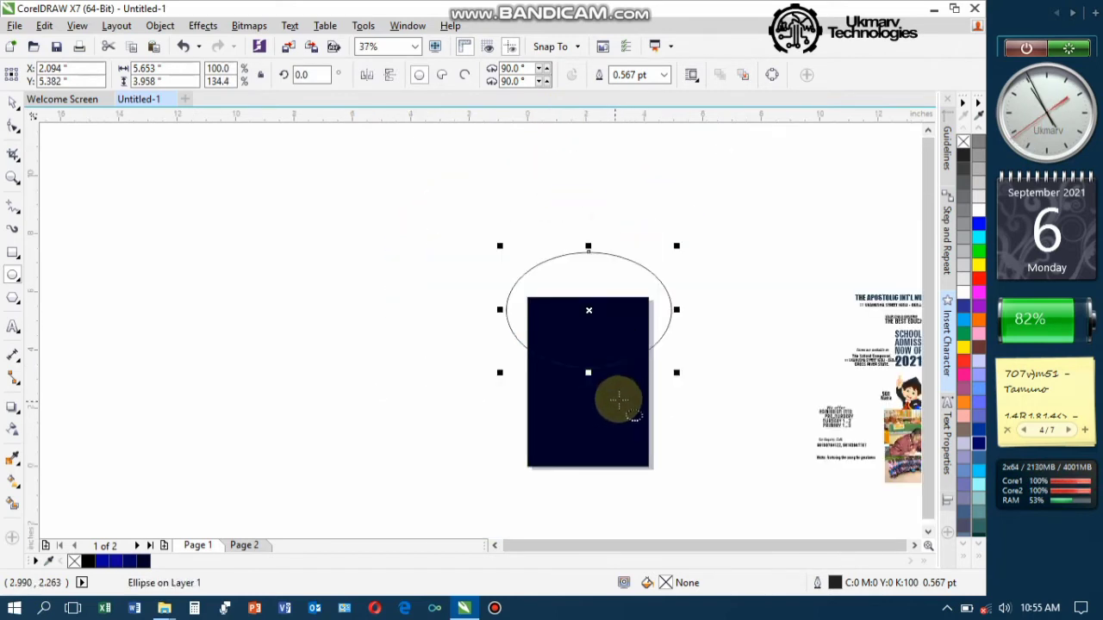
{"action": "scroll", "coordinate": [615, 394], "scroll_direction": "up", "scroll_amount": 1}
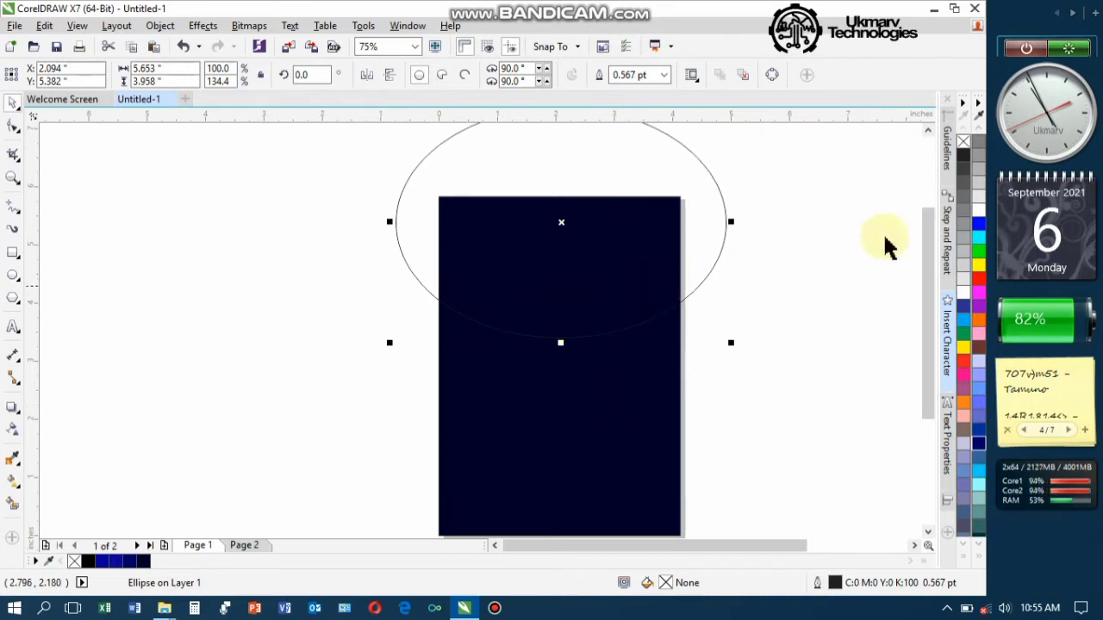
{"action": "left_click_drag", "start_coordinate": [929, 234], "coordinate": [926, 255]}
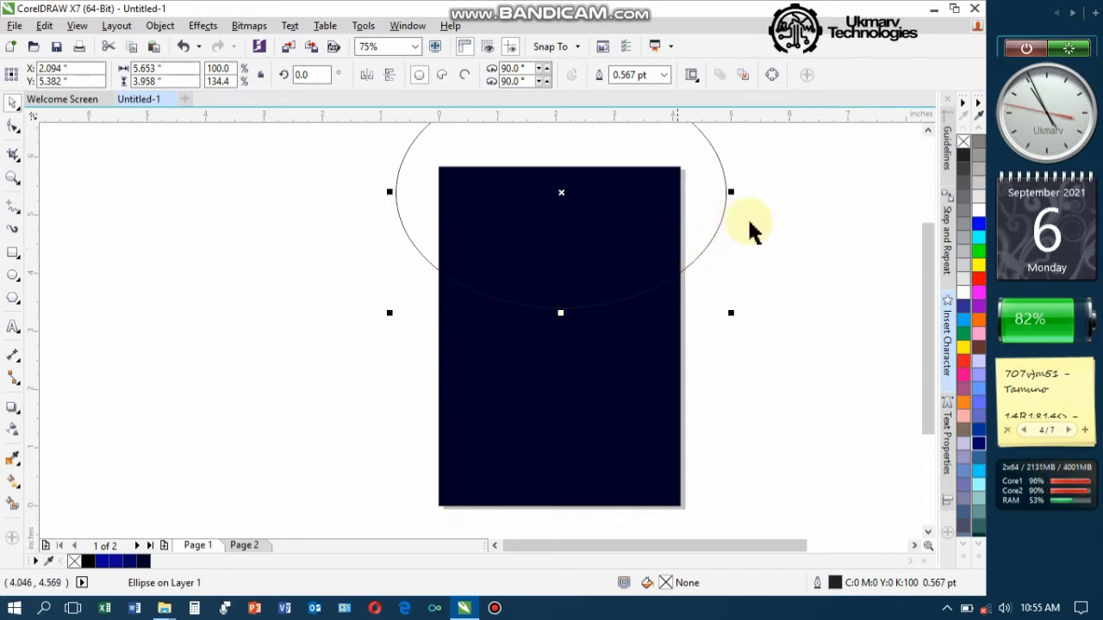
Step: Fill the ellipse with yellow (#FFFF00) and remove its outline
{"action": "left_click", "coordinate": [978, 265]}
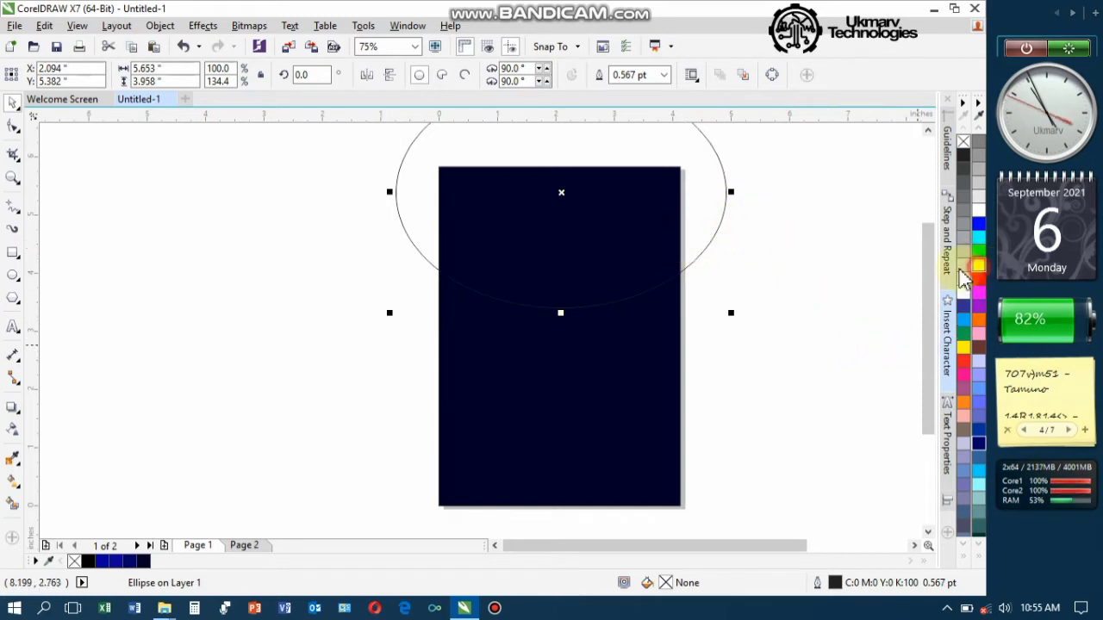
{"action": "right_click", "coordinate": [963, 140]}
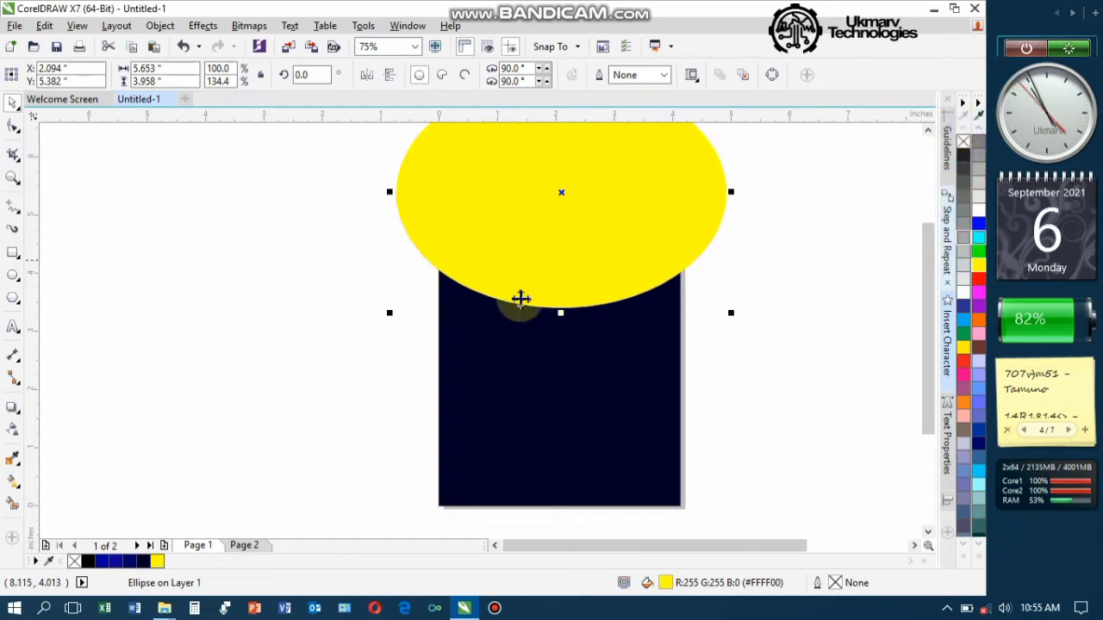
{"action": "left_click", "coordinate": [562, 352]}
Step: PowerClip the yellow ellipse inside the dark navy rectangle and clear the selection
{"action": "left_click", "coordinate": [564, 247]}
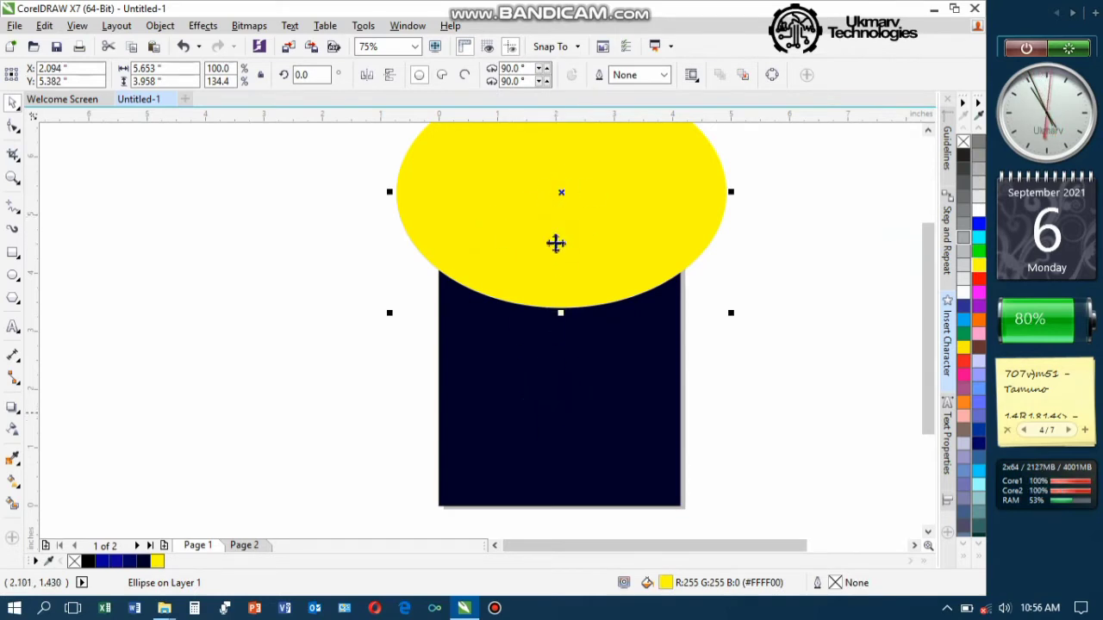
{"action": "right_click", "coordinate": [558, 179]}
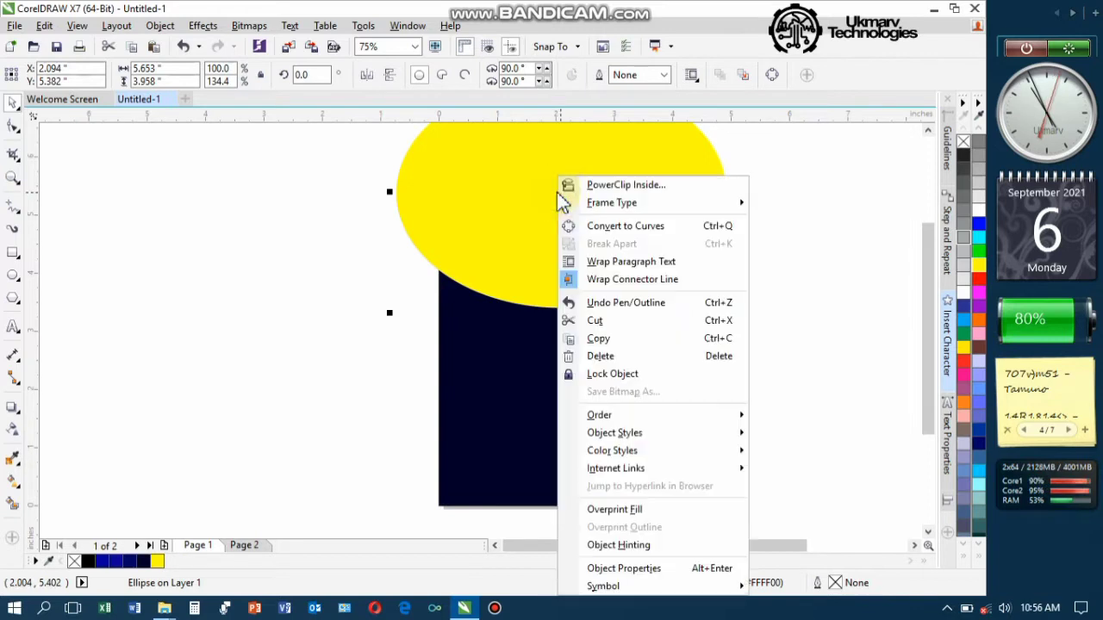
{"action": "left_click", "coordinate": [614, 186]}
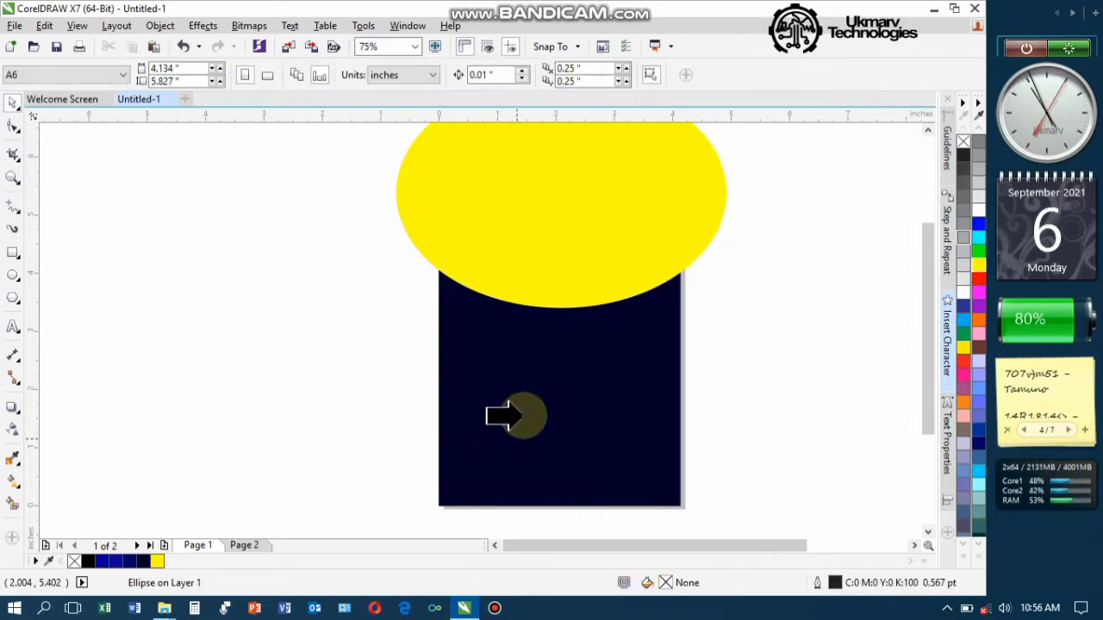
{"action": "left_click", "coordinate": [522, 375]}
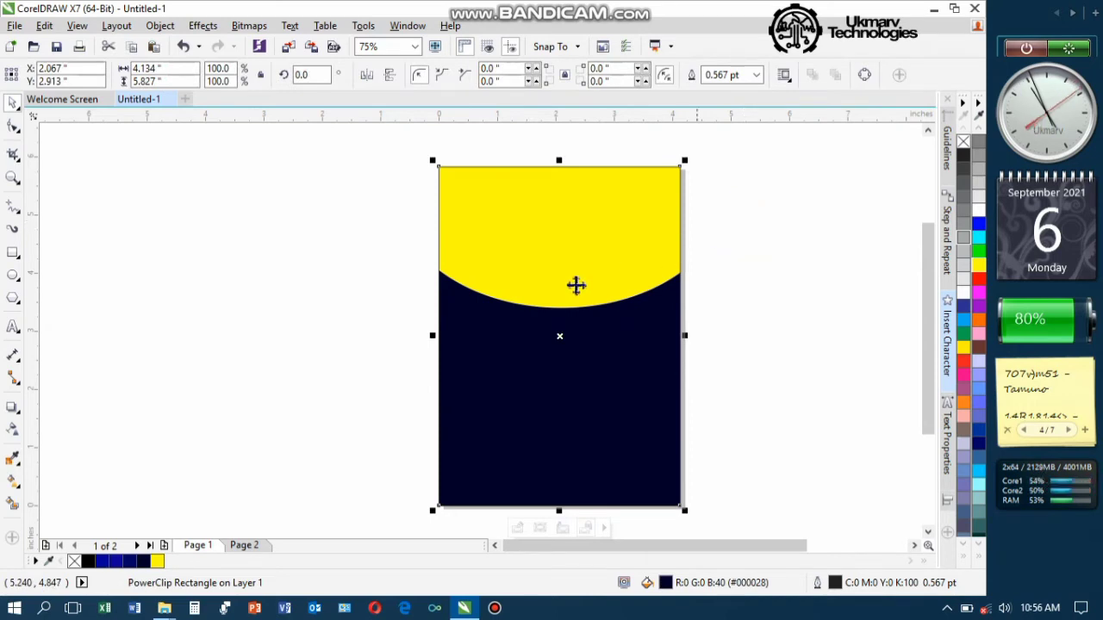
{"action": "left_click", "coordinate": [731, 220]}
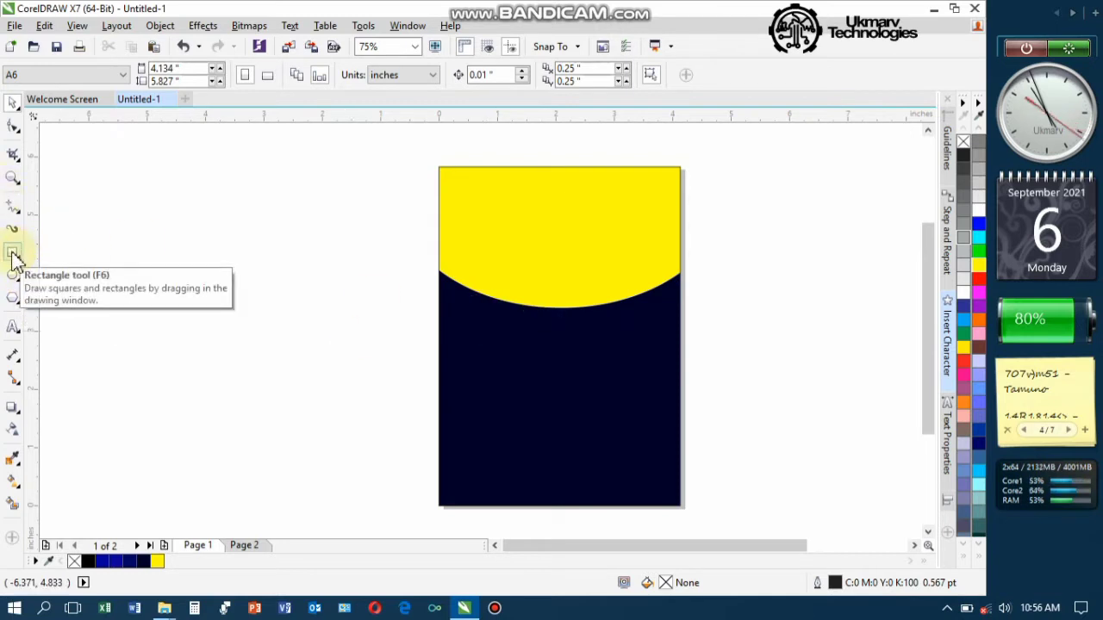
Step: Draw a closed freehand triangle about 2.38 by 0.88 inches from the page's right edge, pointing left across the yellow area
{"action": "left_click", "coordinate": [13, 209]}
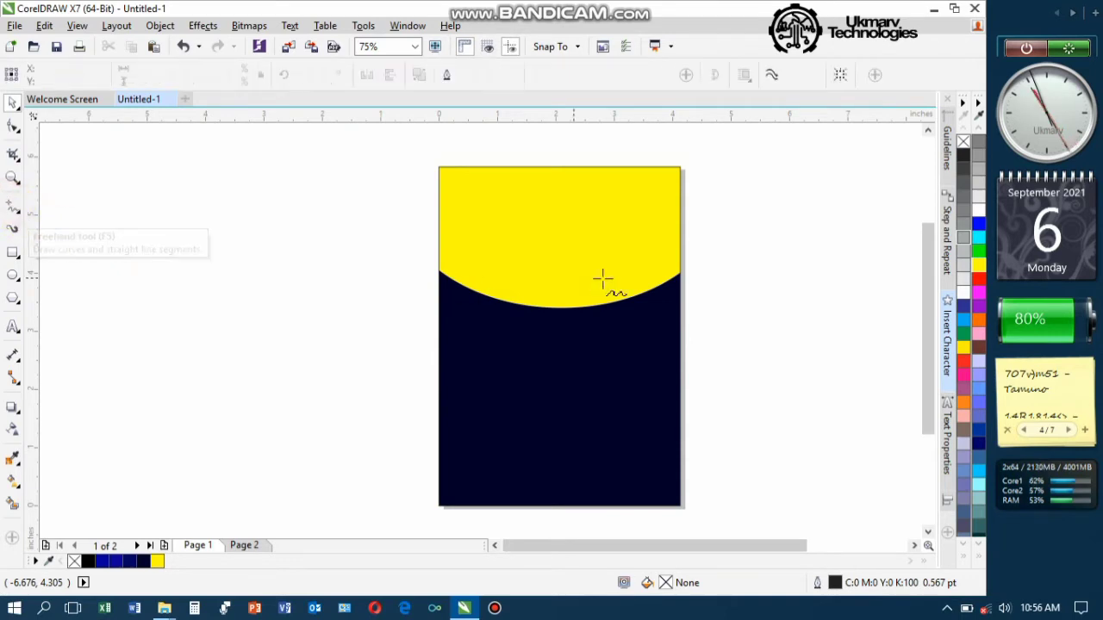
{"action": "left_click", "coordinate": [680, 259]}
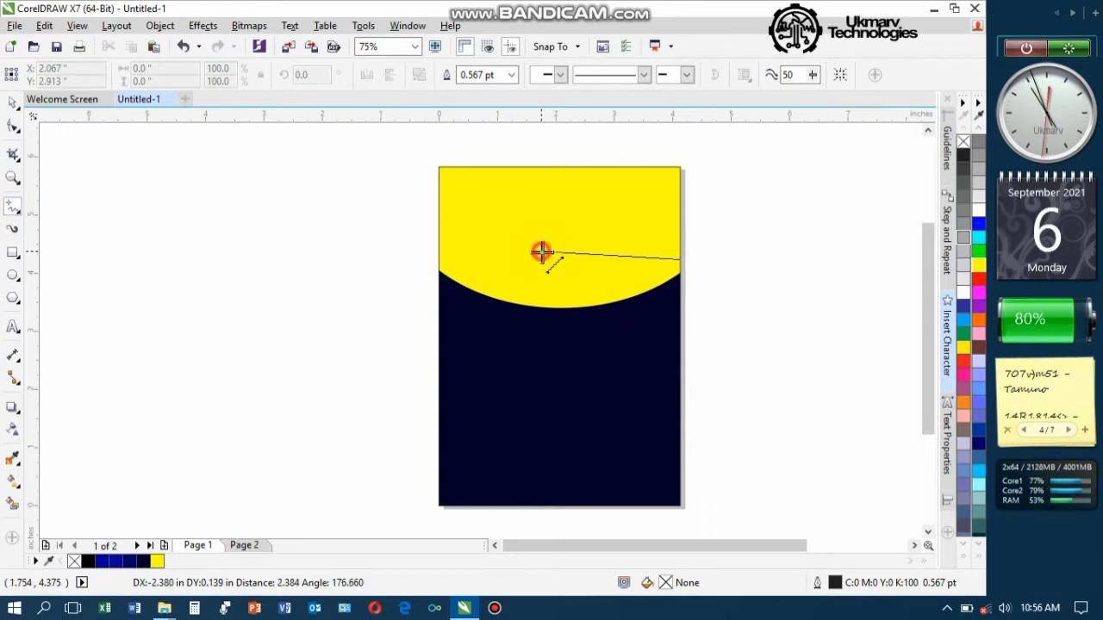
{"action": "left_click", "coordinate": [535, 251]}
{"action": "left_click", "coordinate": [538, 252]}
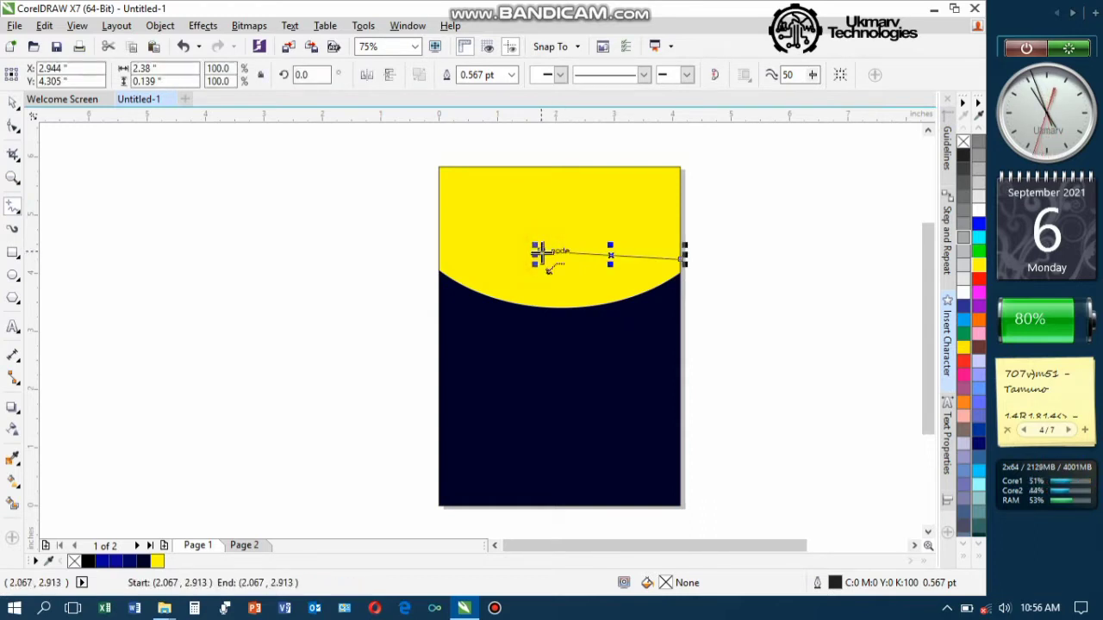
{"action": "left_click", "coordinate": [680, 302]}
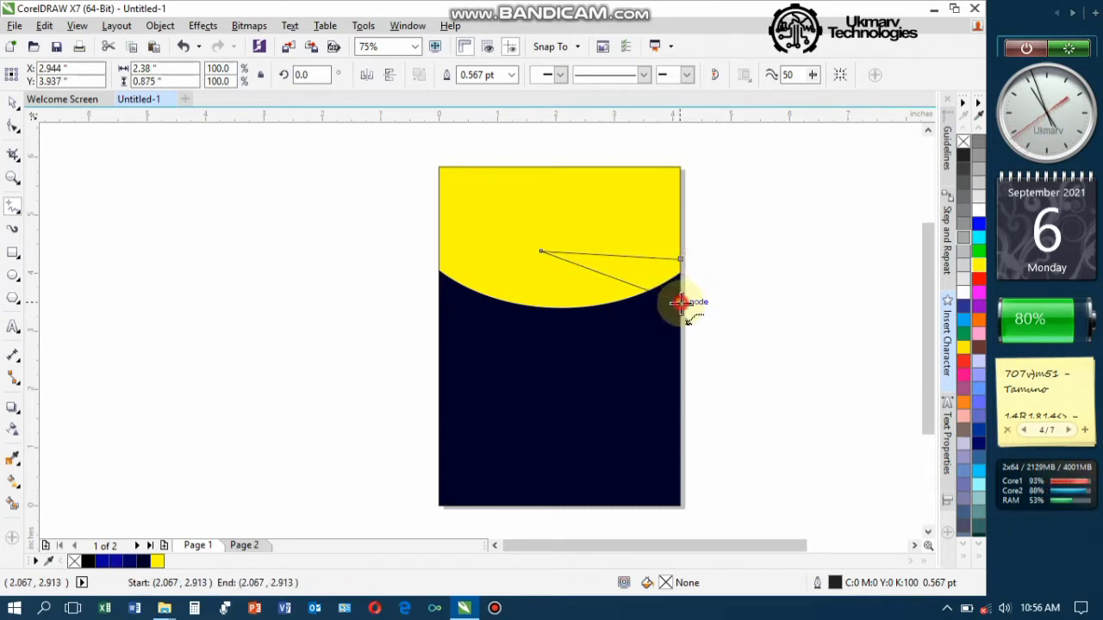
{"action": "left_click", "coordinate": [680, 302]}
{"action": "left_click", "coordinate": [681, 259]}
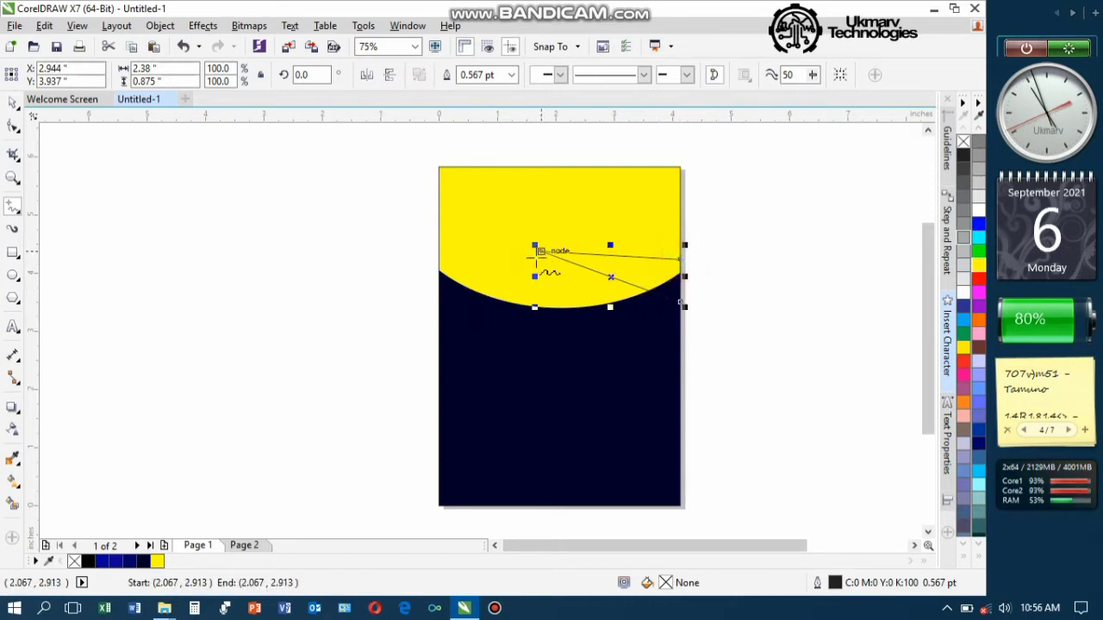
{"action": "key", "text": "space"}
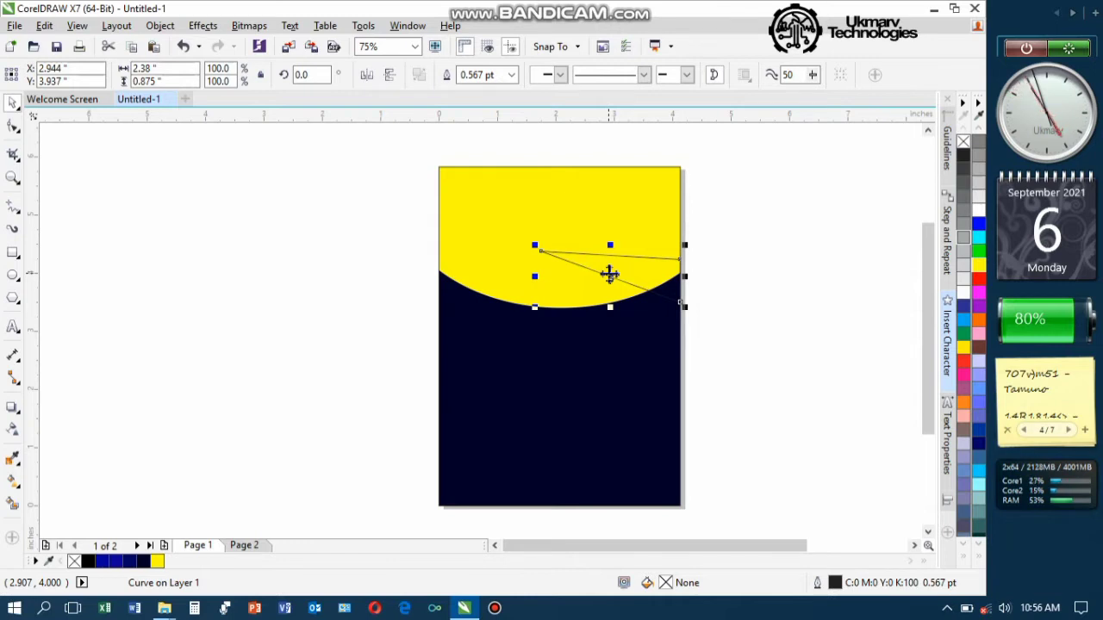
Step: Convert the triangle's lower edge to a curve, bow it downward, and move the left tip about 0.75 inches further left
{"action": "left_click", "coordinate": [13, 128]}
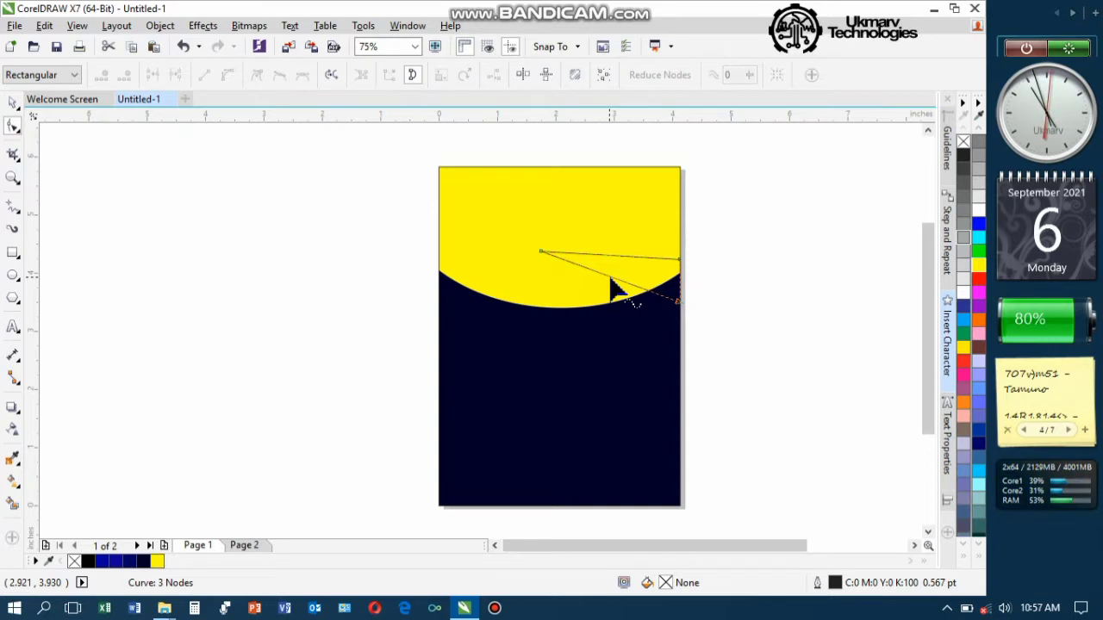
{"action": "left_click", "coordinate": [609, 277]}
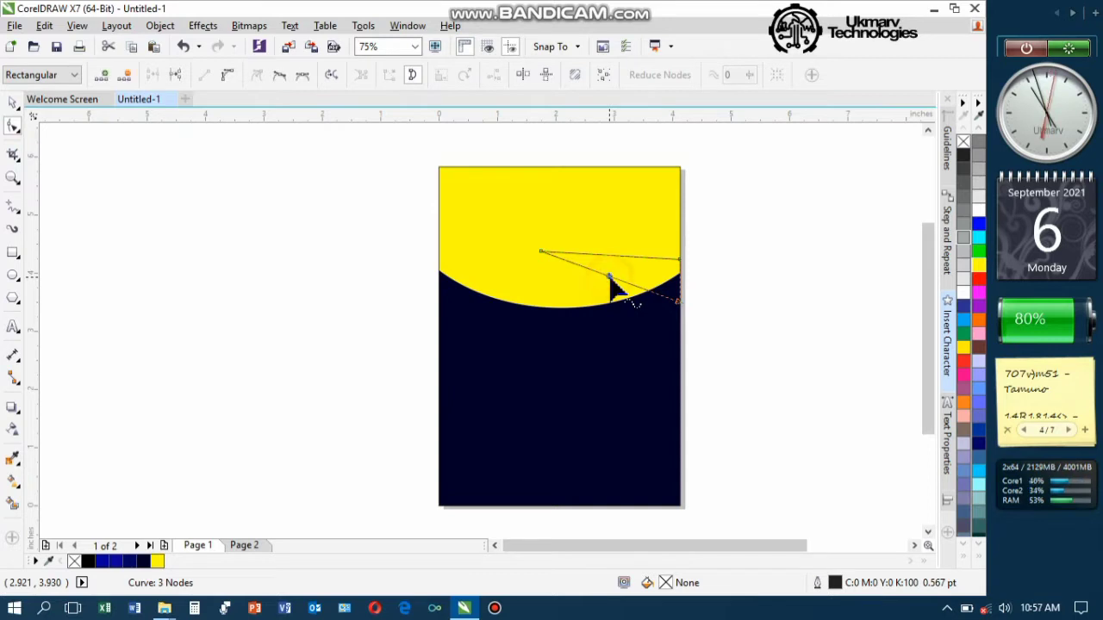
{"action": "left_click", "coordinate": [227, 77]}
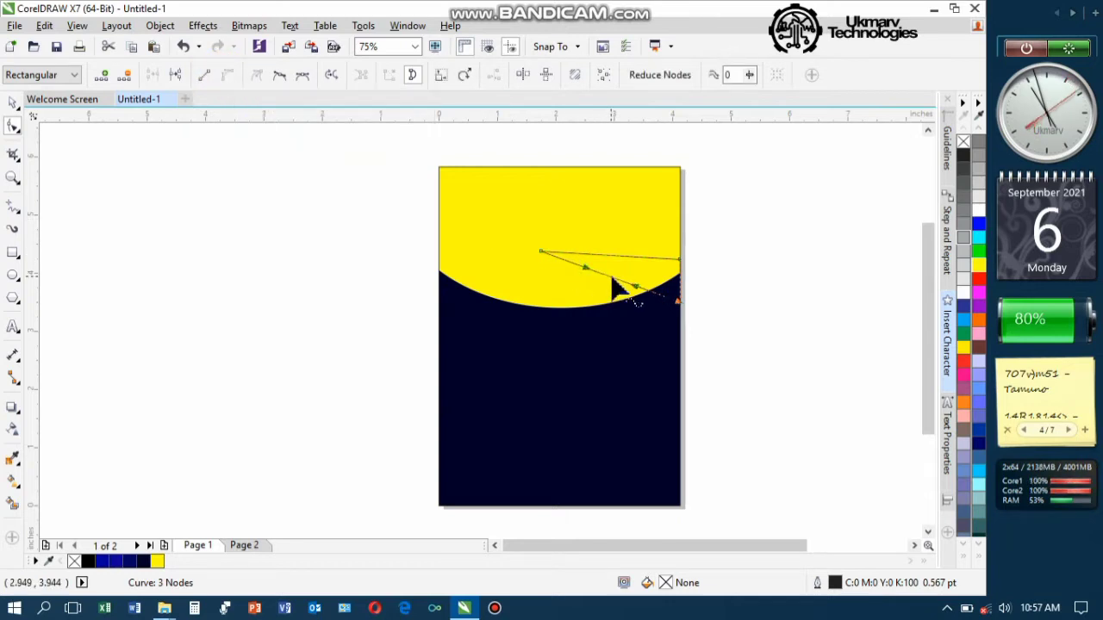
{"action": "left_click_drag", "start_coordinate": [613, 281], "coordinate": [586, 298]}
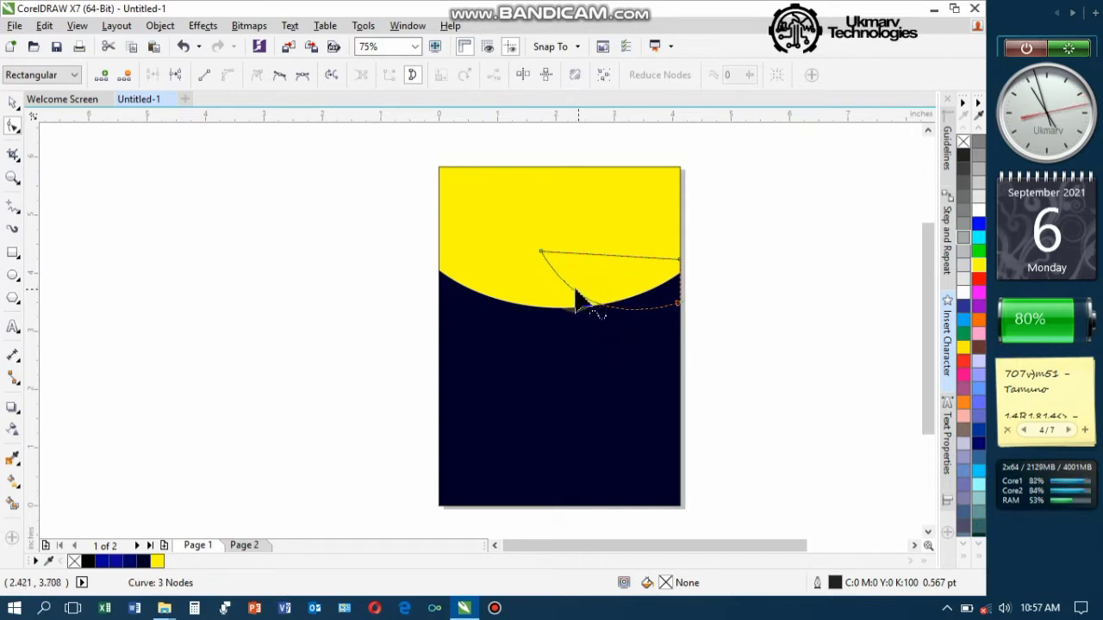
{"action": "left_click_drag", "start_coordinate": [538, 253], "coordinate": [497, 252]}
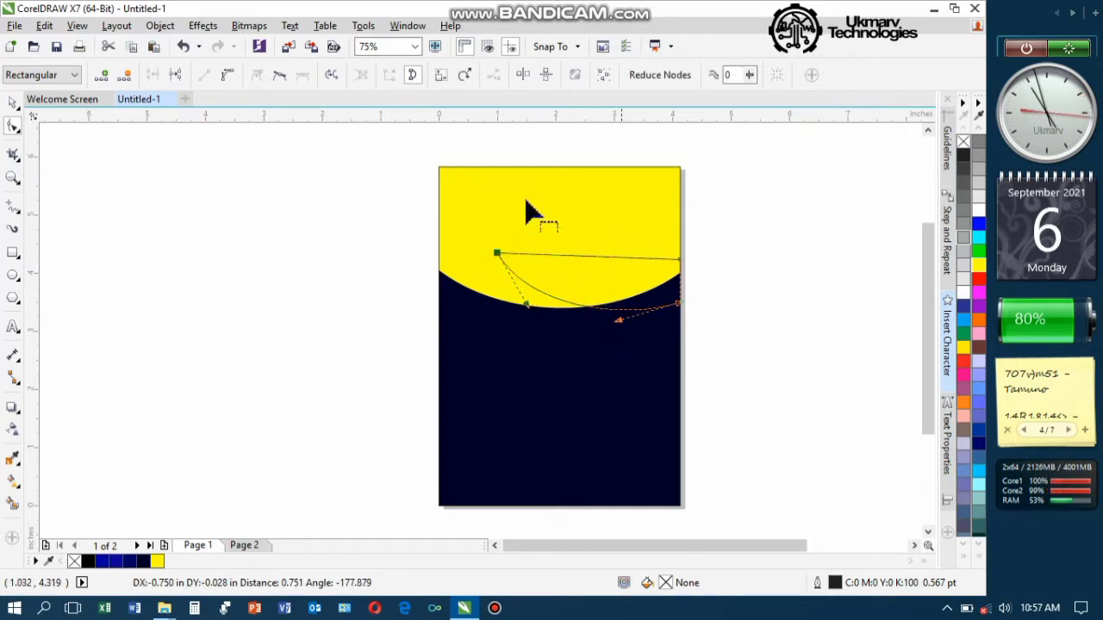
Step: Convert the triangle's upper edge to a curve and bow it downward to form a tapered swoosh
{"action": "left_click", "coordinate": [576, 255]}
{"action": "left_click", "coordinate": [227, 74]}
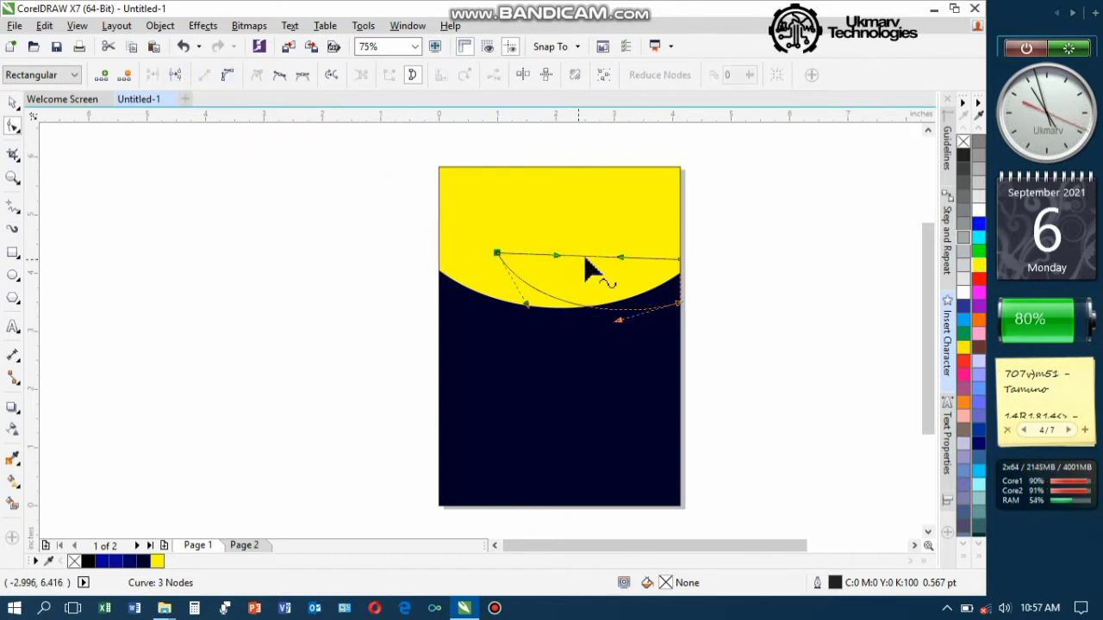
{"action": "left_click", "coordinate": [584, 256]}
{"action": "left_click_drag", "start_coordinate": [591, 281], "coordinate": [497, 319]}
{"action": "left_click_drag", "start_coordinate": [497, 252], "coordinate": [498, 255]}
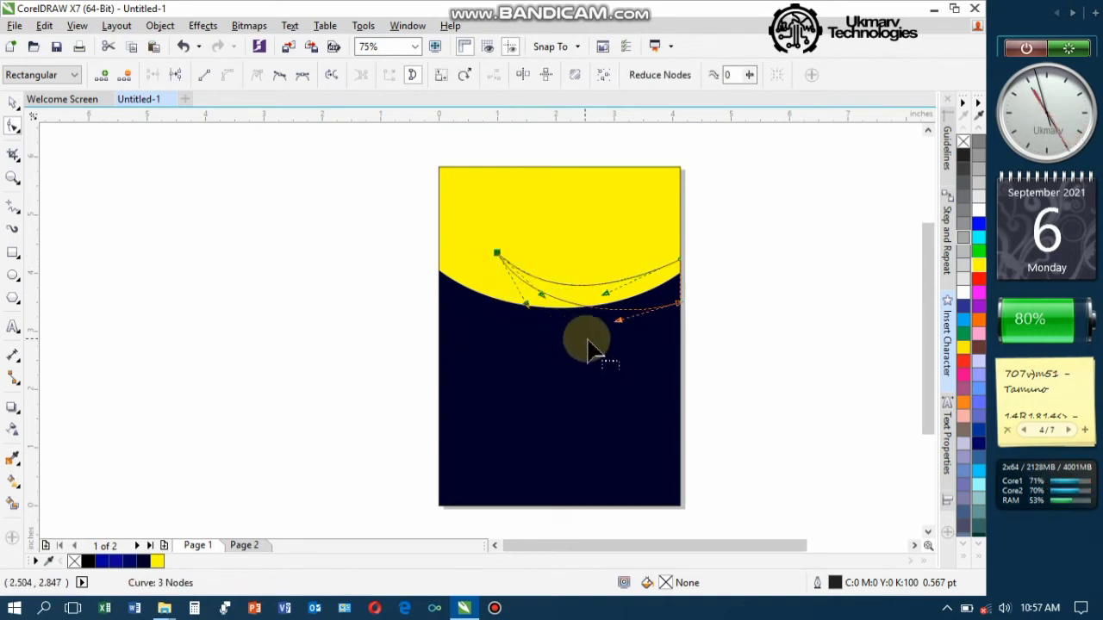
Step: Move the swoosh up about 0.28 inches, then lower its left tip about 0.35 inches and shift it slightly left
{"action": "key", "text": "space"}
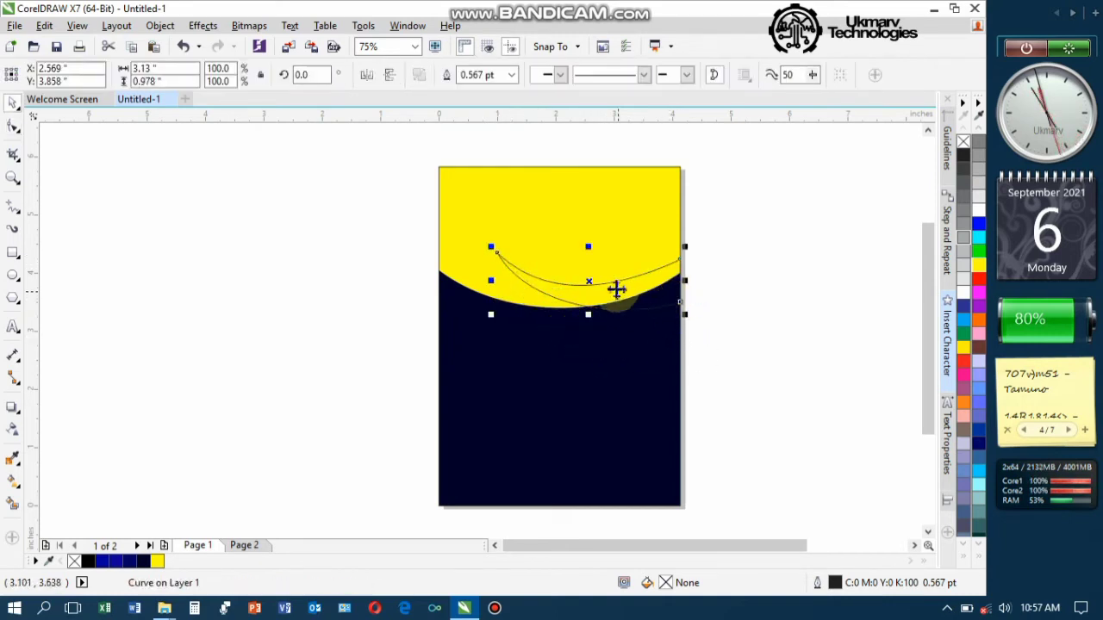
{"action": "left_click_drag", "start_coordinate": [593, 282], "coordinate": [591, 266]}
{"action": "double_click", "coordinate": [575, 272]}
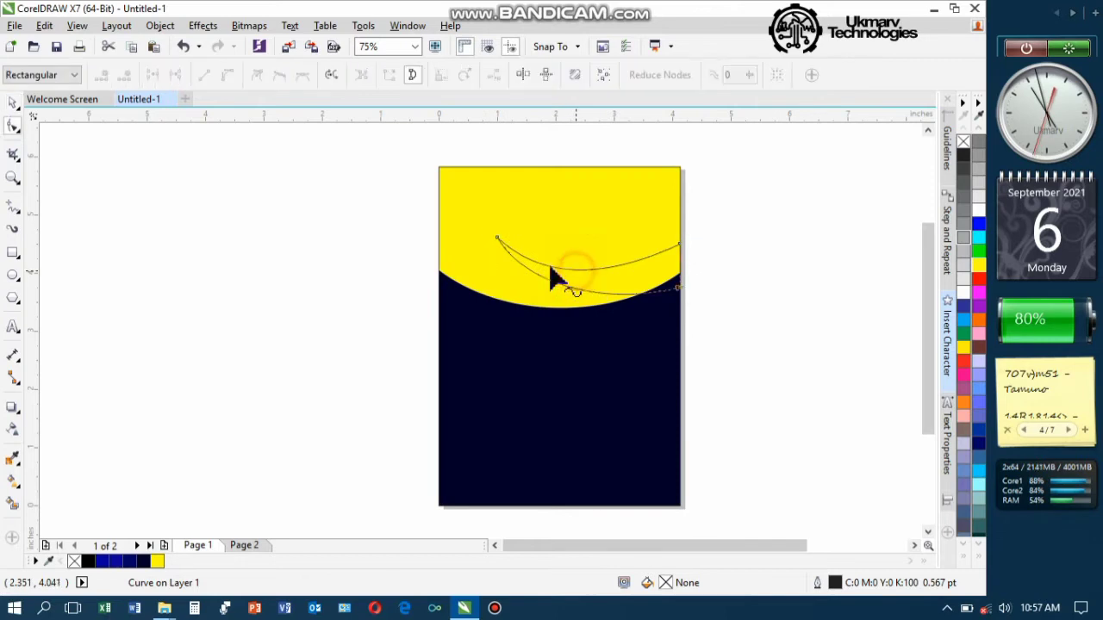
{"action": "left_click_drag", "start_coordinate": [496, 239], "coordinate": [486, 260]}
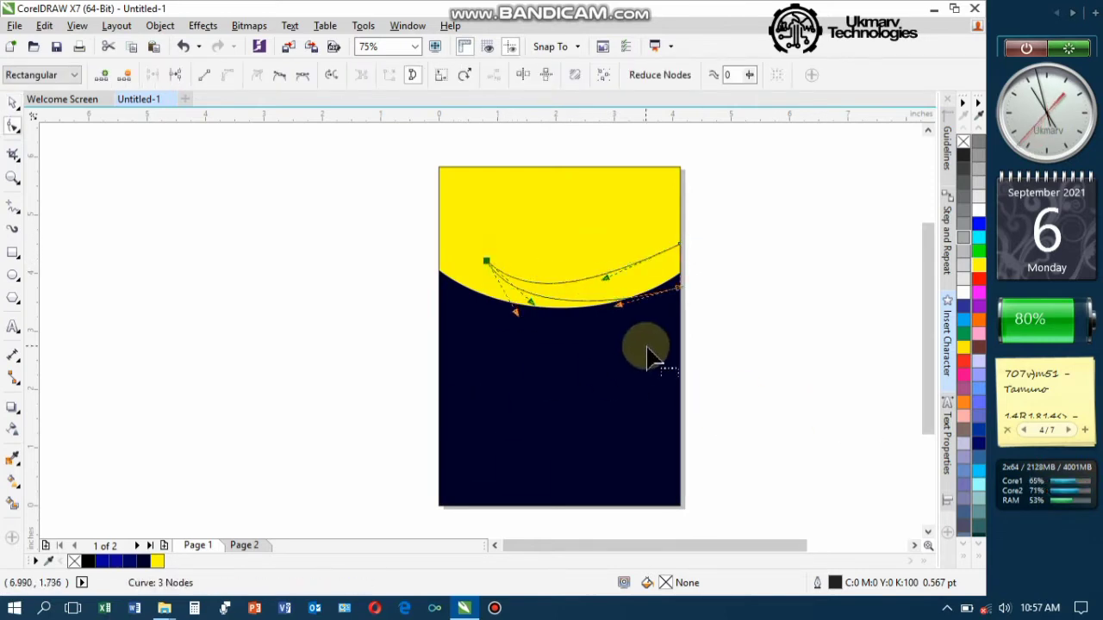
Step: Create a horizontally mirrored copy of the swoosh and place it with its wide end on the page's left edge
{"action": "key", "text": "space"}
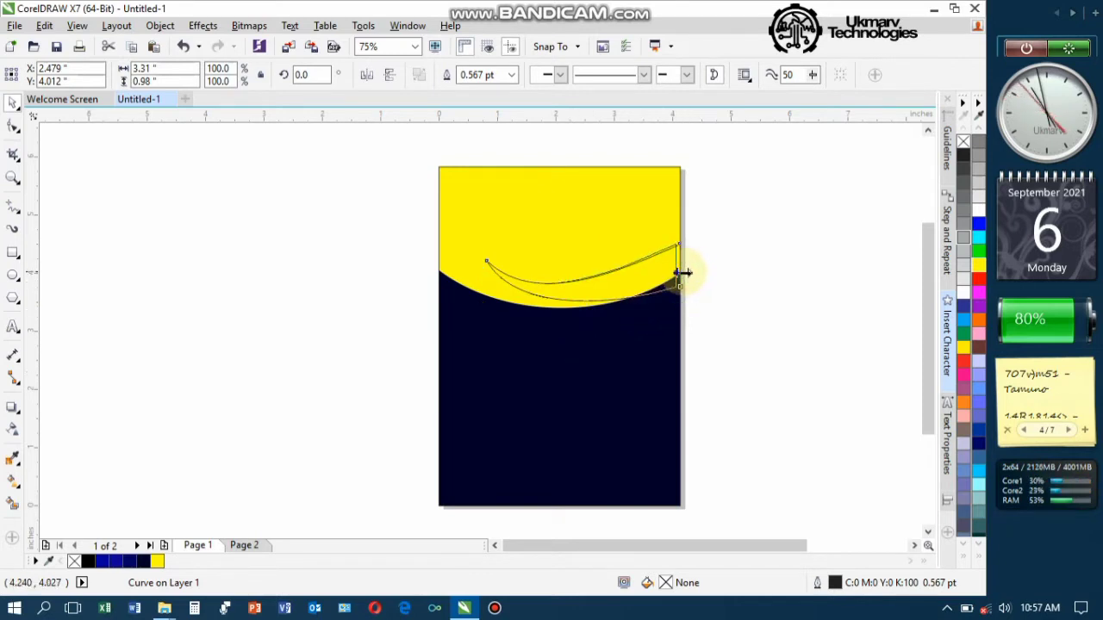
{"action": "left_click_drag", "start_coordinate": [682, 273], "coordinate": [462, 310]}
{"action": "key", "text": "ctrl"}
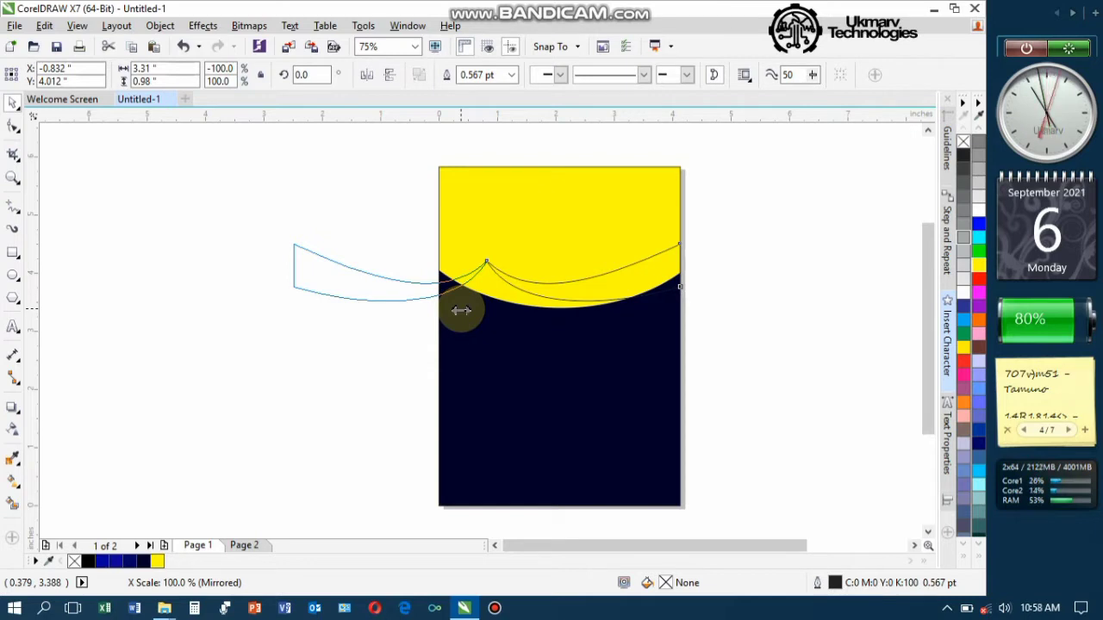
{"action": "left_click_drag", "start_coordinate": [463, 319], "coordinate": [467, 320]}
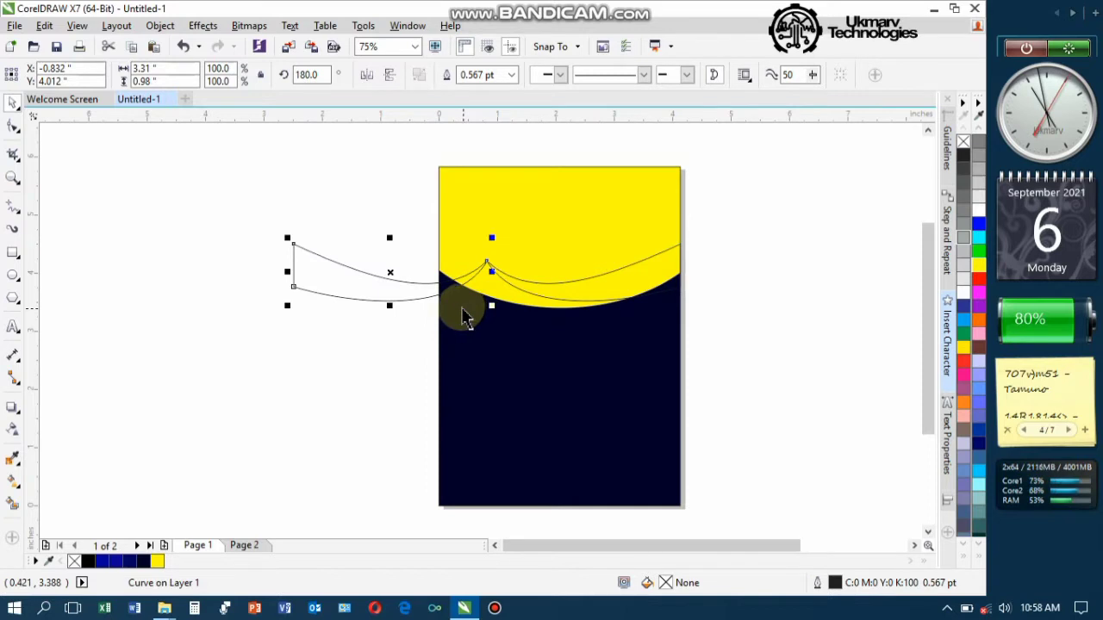
{"action": "left_click_drag", "start_coordinate": [388, 276], "coordinate": [534, 284]}
{"action": "scroll", "coordinate": [509, 291], "scroll_direction": "up", "scroll_amount": 4}
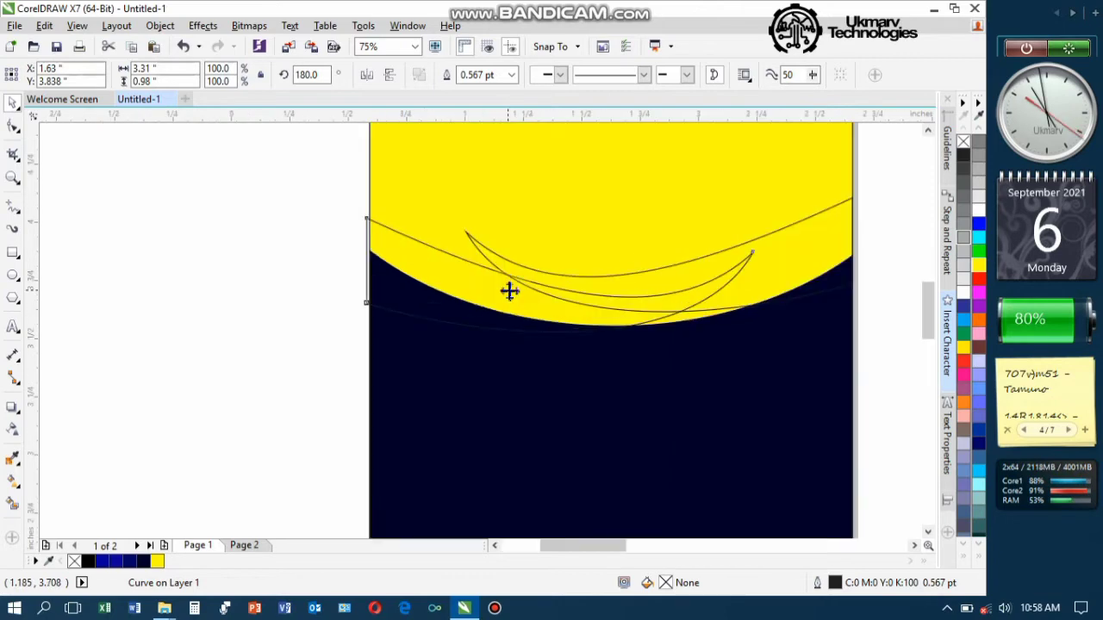
{"action": "left_click_drag", "start_coordinate": [536, 267], "coordinate": [542, 266]}
{"action": "scroll", "coordinate": [539, 273], "scroll_direction": "down", "scroll_amount": 4}
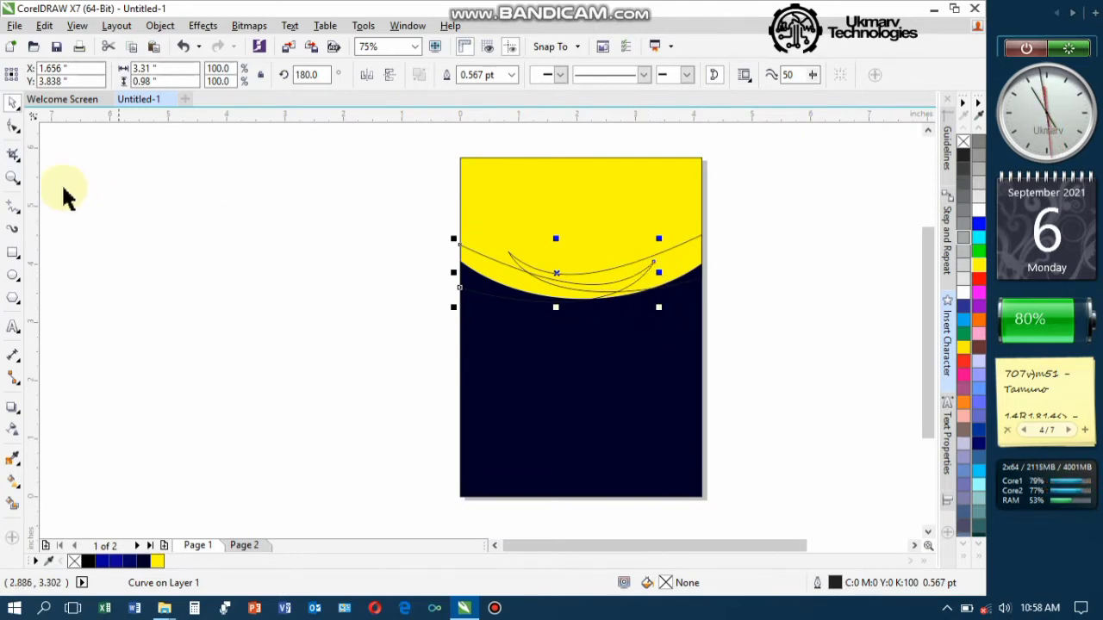
Step: Lower the mirrored swoosh's tip about 0.6 inches into the navy area and shift the whole shape down about 0.14 inches
{"action": "left_click", "coordinate": [14, 126]}
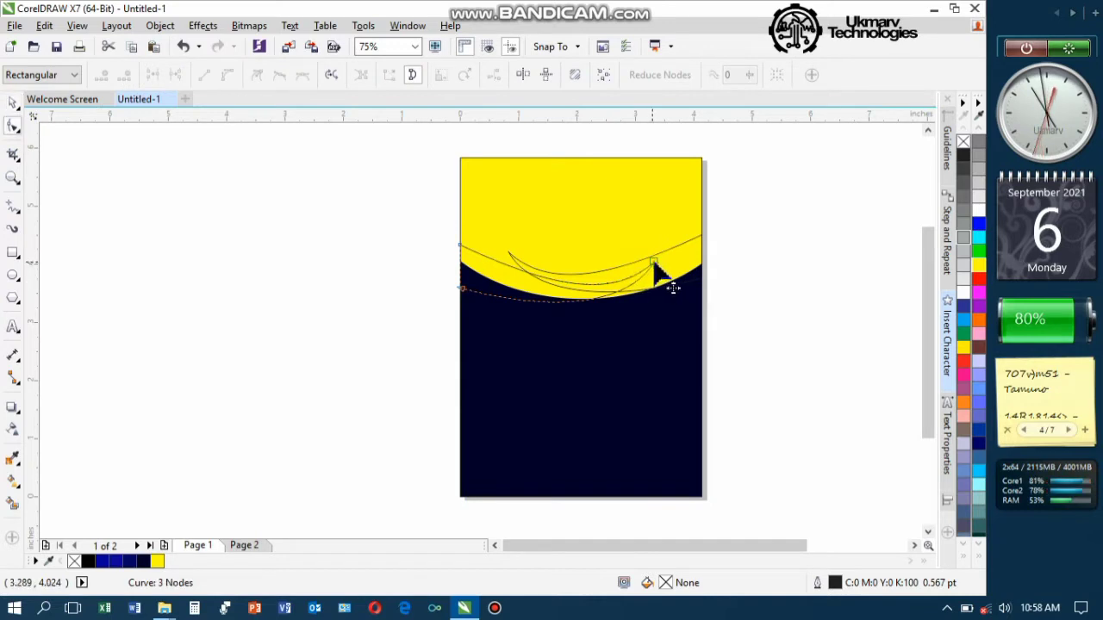
{"action": "left_click_drag", "start_coordinate": [653, 261], "coordinate": [651, 295]}
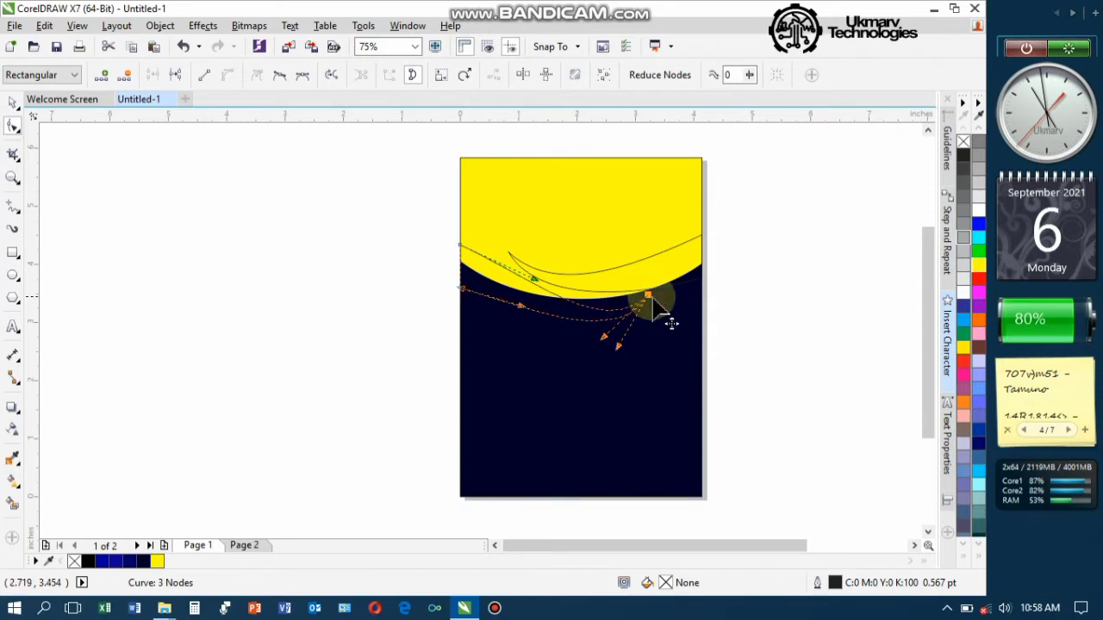
{"action": "scroll", "coordinate": [650, 301], "scroll_direction": "up", "scroll_amount": 2}
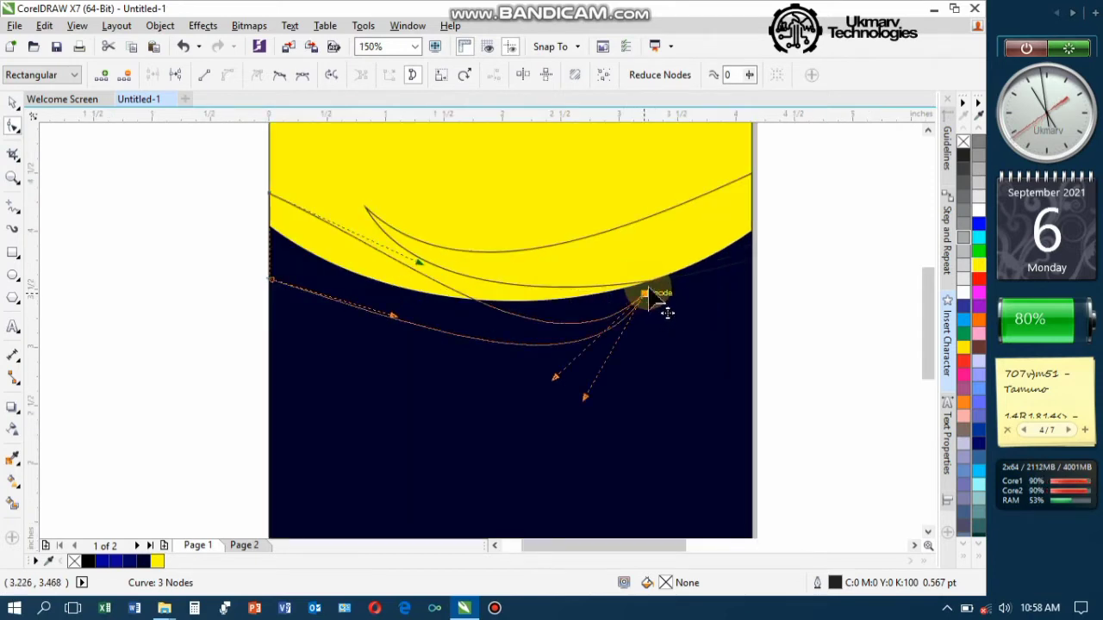
{"action": "left_click", "coordinate": [313, 276]}
{"action": "key", "text": "space"}
{"action": "left_click", "coordinate": [270, 275]}
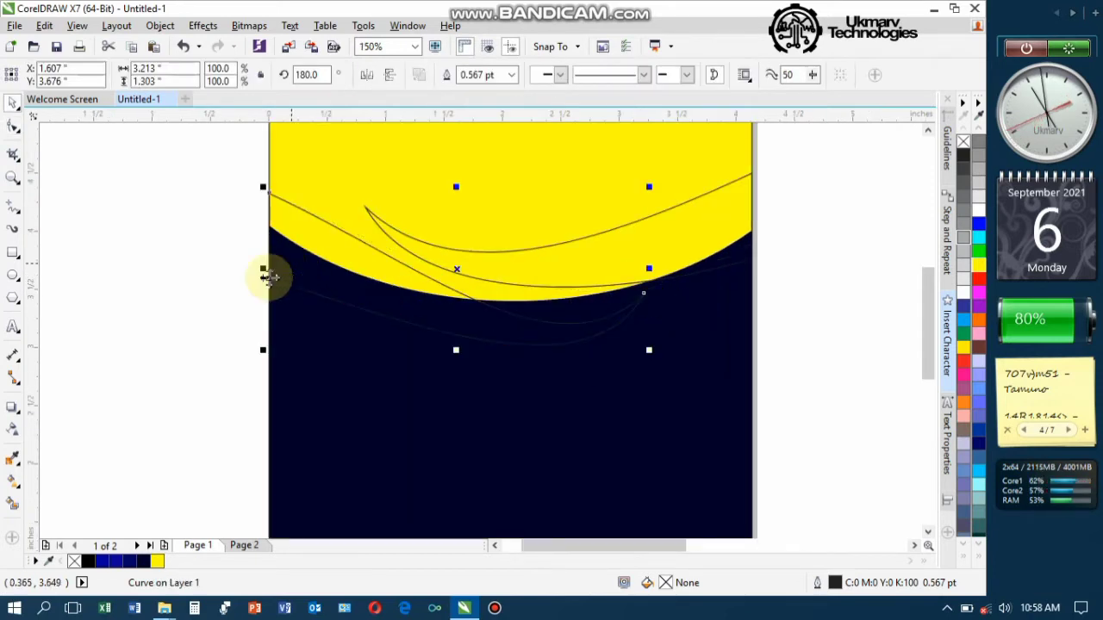
{"action": "mouse_move", "coordinate": [269, 277]}
{"action": "left_mouse_down"}
{"action": "mouse_move", "coordinate": [283, 305]}
{"action": "mouse_move", "coordinate": [267, 294]}
{"action": "left_mouse_up"}
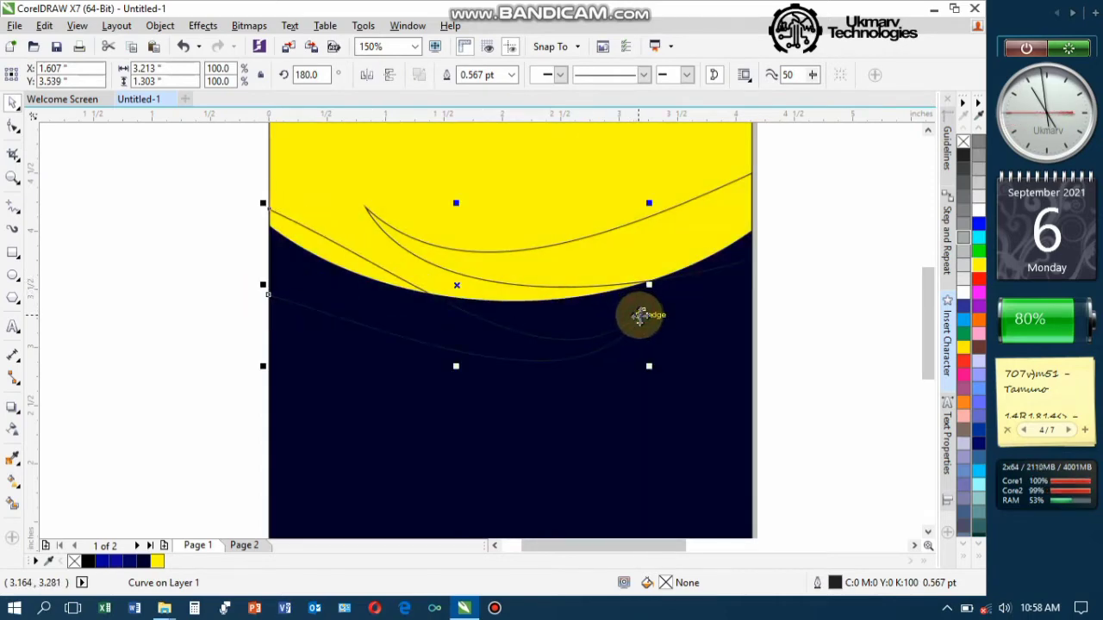
Step: Move the mirrored swoosh's tip about 0.15 inches right and 0.18 inches up, just below the yellow ellipse's edge
{"action": "key", "text": "space"}
{"action": "left_click_drag", "start_coordinate": [642, 308], "coordinate": [638, 293]}
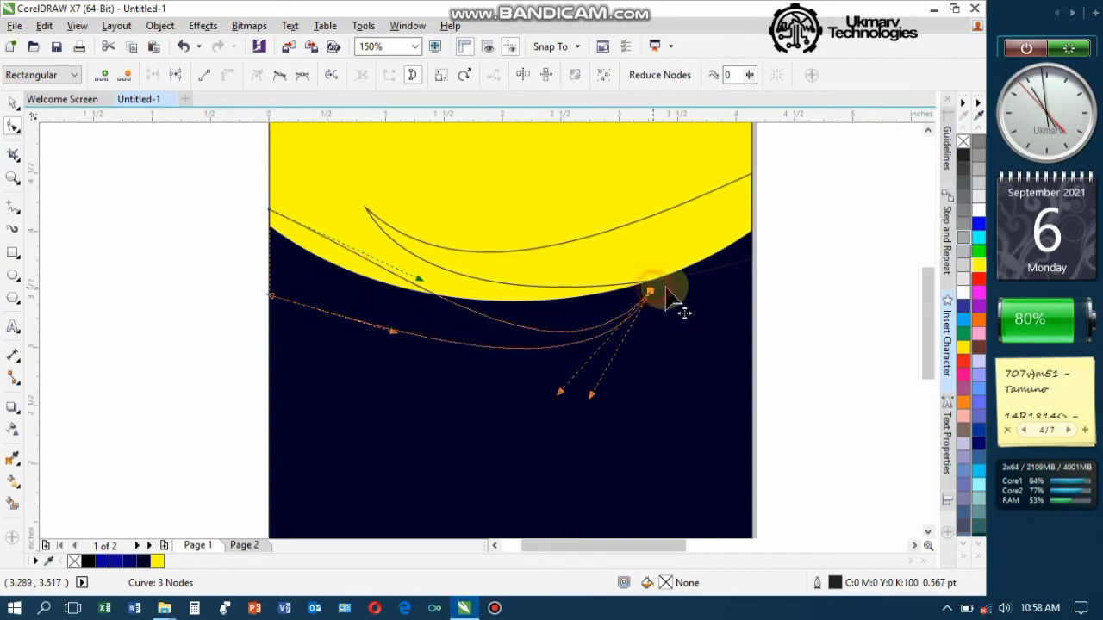
{"action": "left_click_drag", "start_coordinate": [659, 304], "coordinate": [677, 308]}
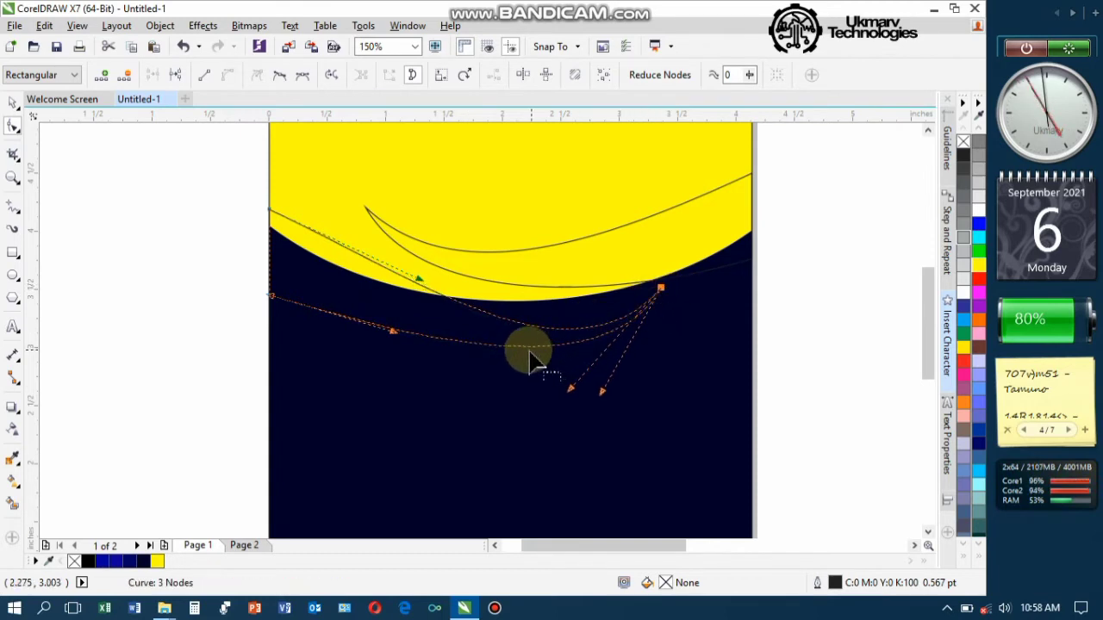
{"action": "key", "text": "space"}
Step: Move the original swoosh down about 0.15 inches and the mirrored swoosh down about 0.24 inches
{"action": "scroll", "coordinate": [531, 332], "scroll_direction": "down", "scroll_amount": 2}
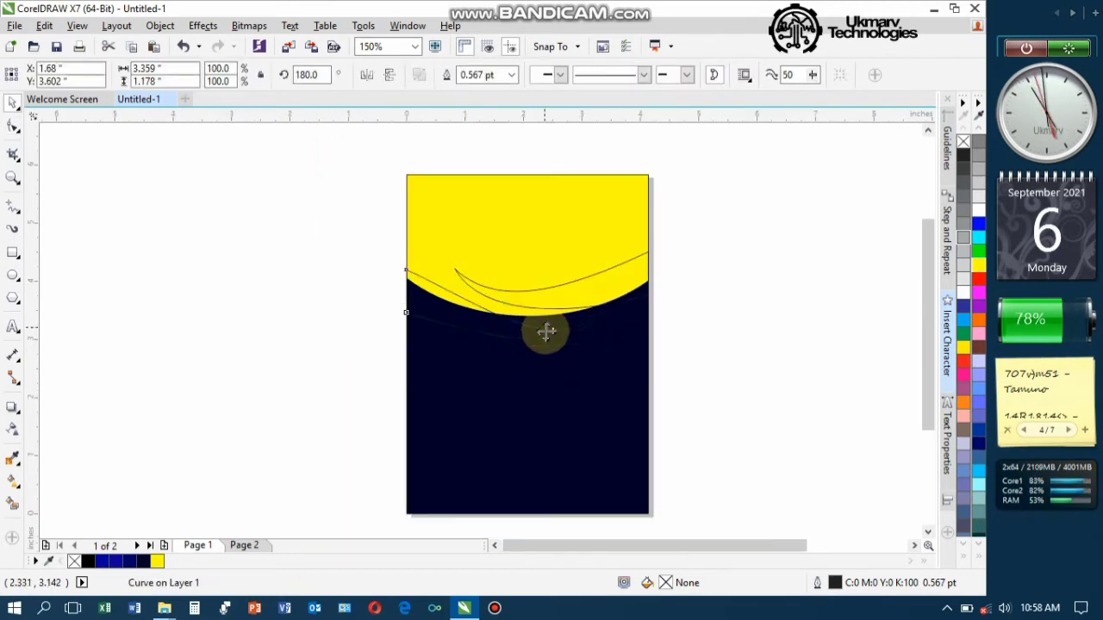
{"action": "left_click_drag", "start_coordinate": [545, 332], "coordinate": [635, 278]}
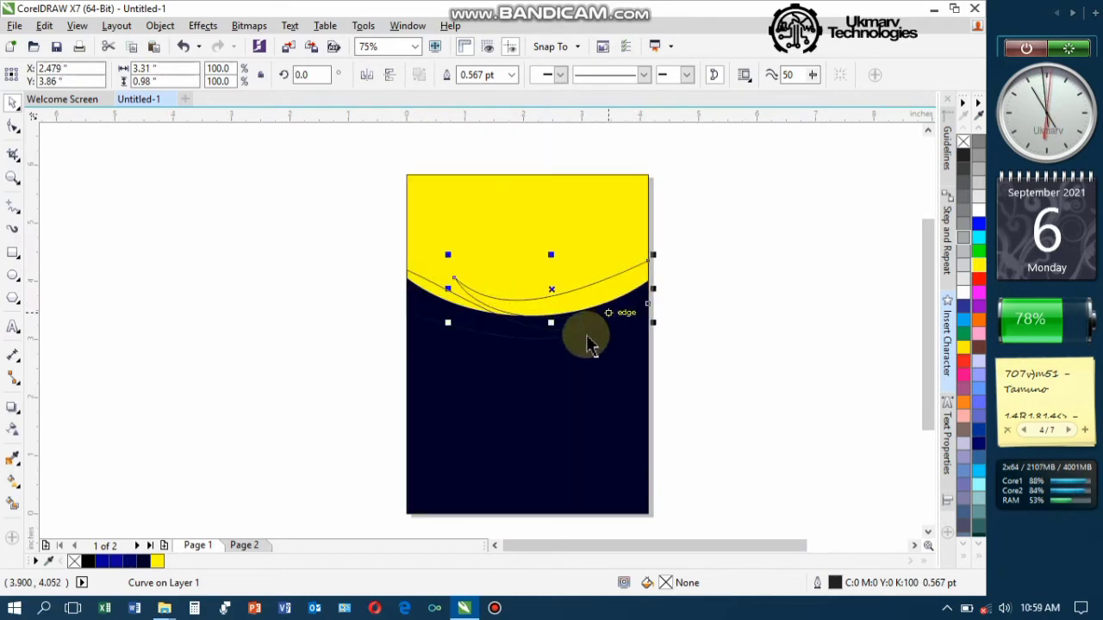
{"action": "left_click", "coordinate": [576, 330]}
{"action": "left_click_drag", "start_coordinate": [577, 330], "coordinate": [575, 319]}
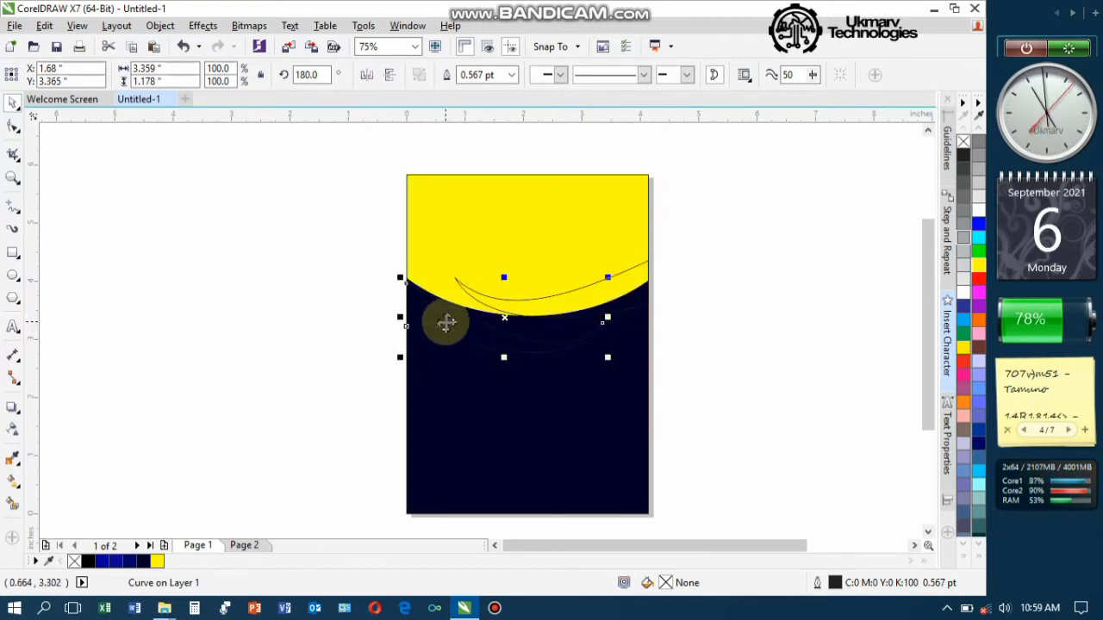
Step: Apply a linear fountain fill along the mirrored swoosh from the page's left edge toward its tip, with dark navy as start color
{"action": "left_click", "coordinate": [13, 484]}
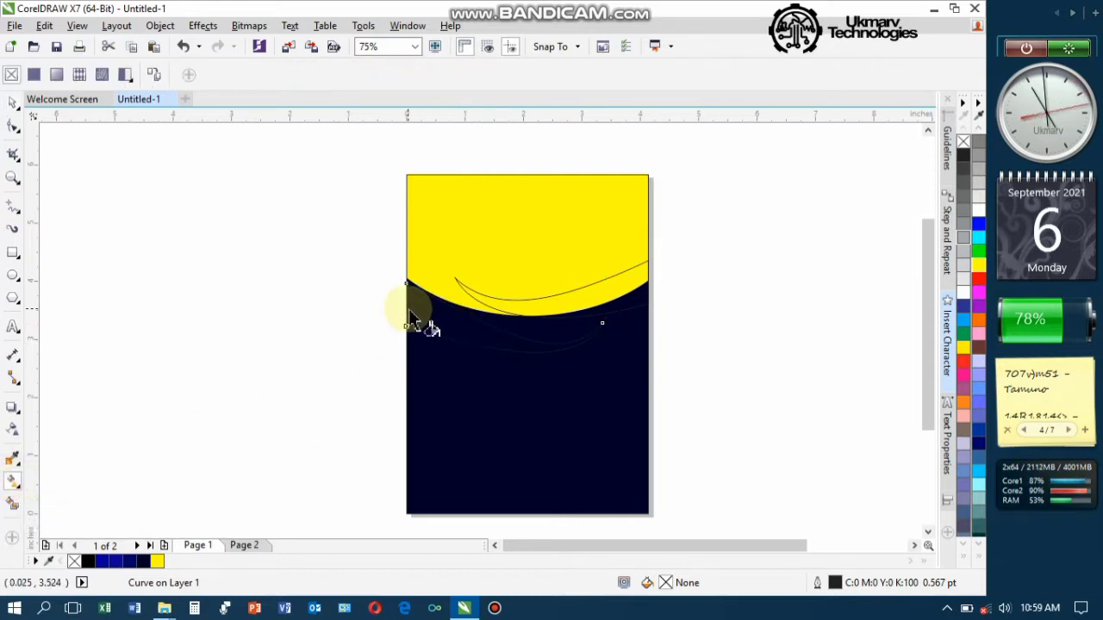
{"action": "left_click_drag", "start_coordinate": [408, 308], "coordinate": [592, 344]}
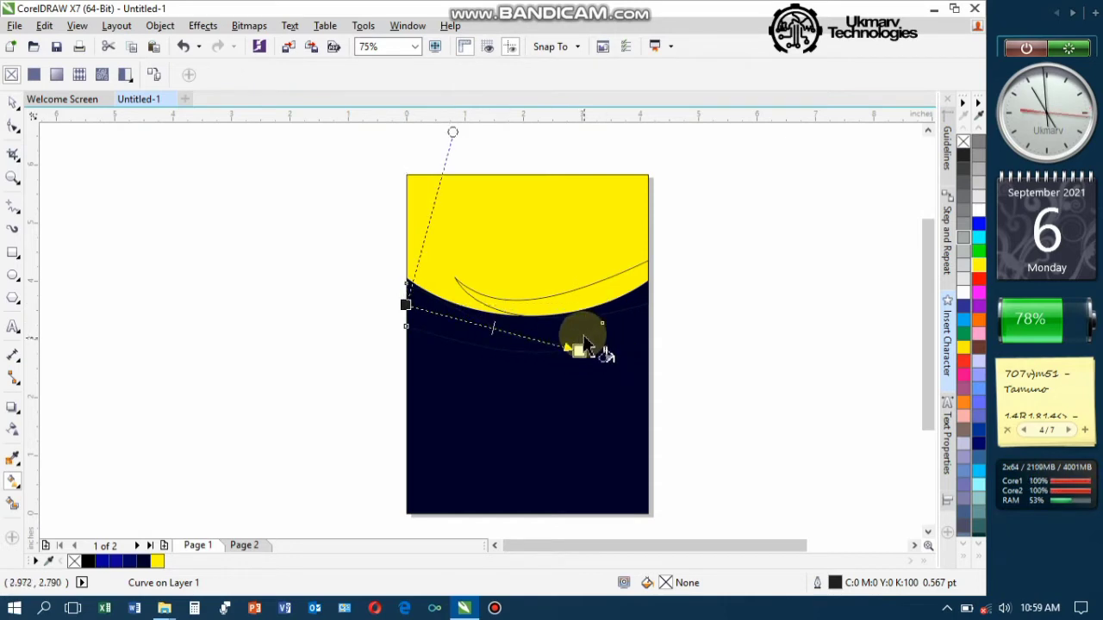
{"action": "left_click", "coordinate": [405, 304]}
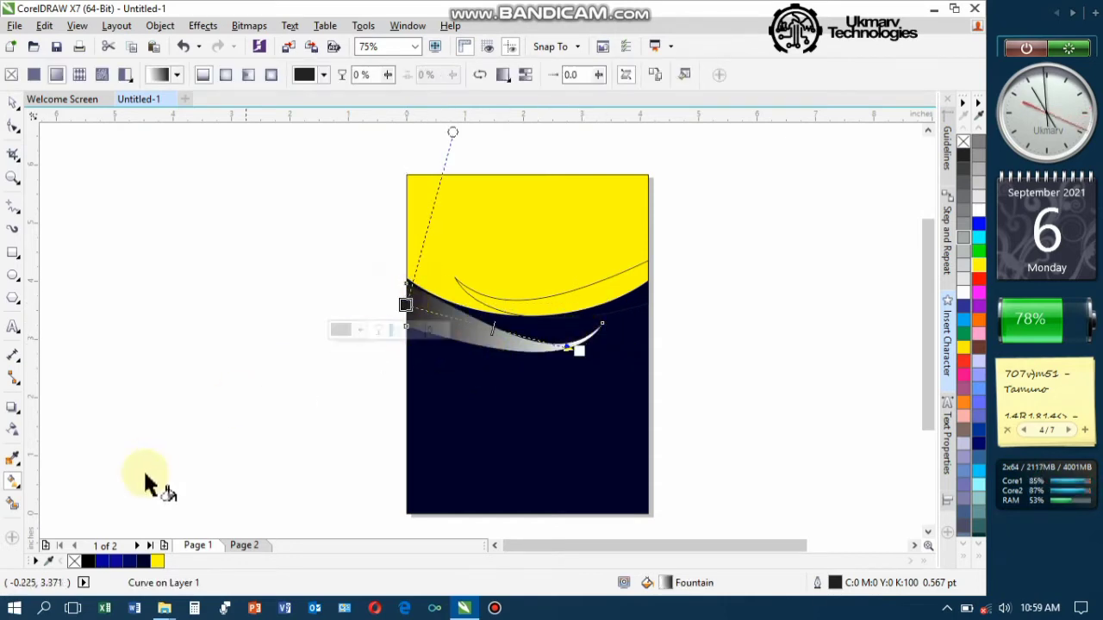
{"action": "left_click", "coordinate": [144, 562]}
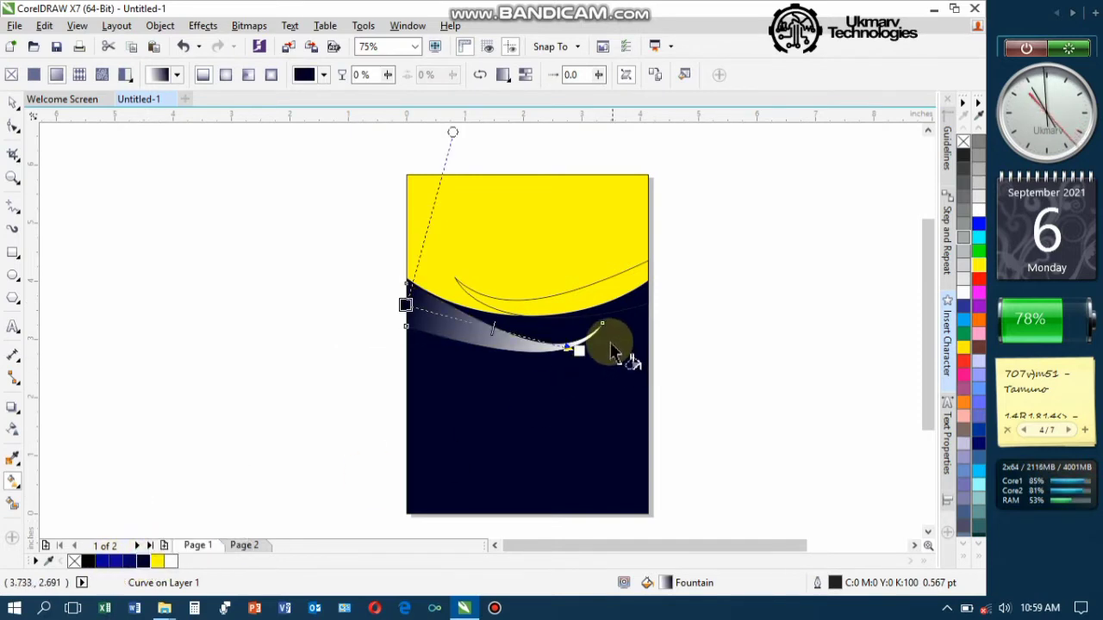
Step: Try dark blue, bright blue and sky blue as the end color of the mirrored swoosh's fountain fill
{"action": "left_click", "coordinate": [579, 351]}
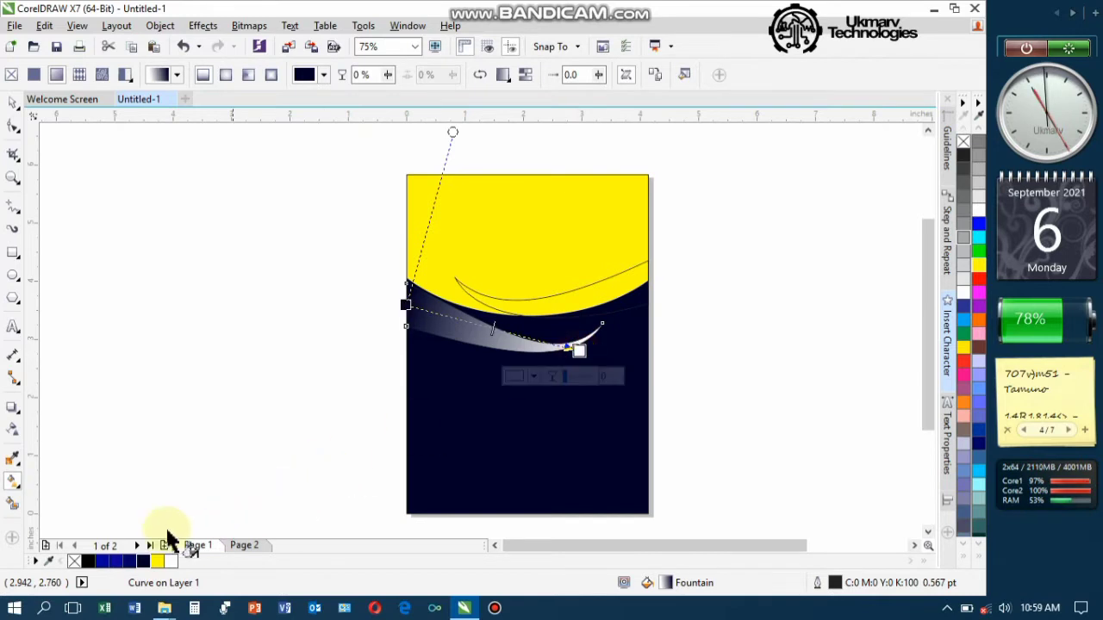
{"action": "left_click", "coordinate": [112, 564]}
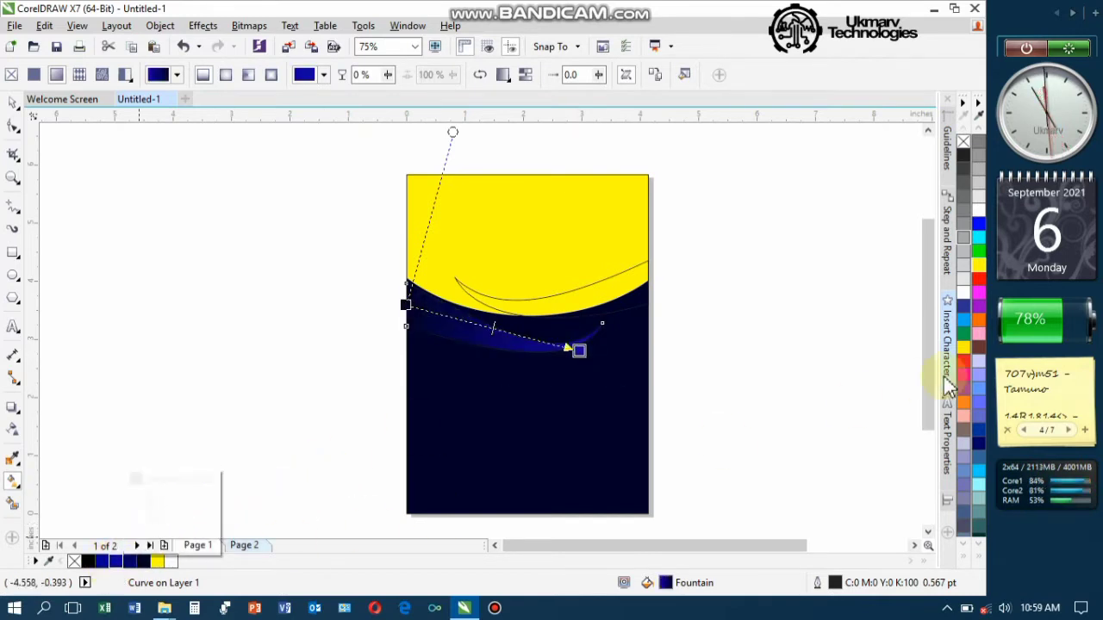
{"action": "scroll", "coordinate": [981, 323], "scroll_direction": "up", "scroll_amount": 2}
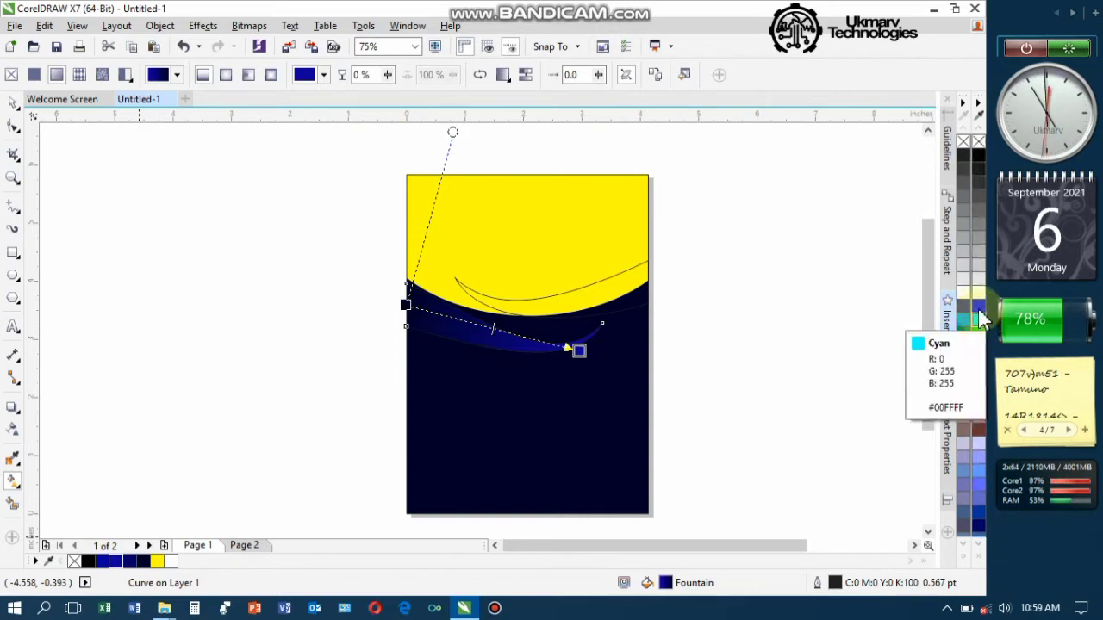
{"action": "left_click", "coordinate": [978, 307]}
{"action": "left_click", "coordinate": [968, 318]}
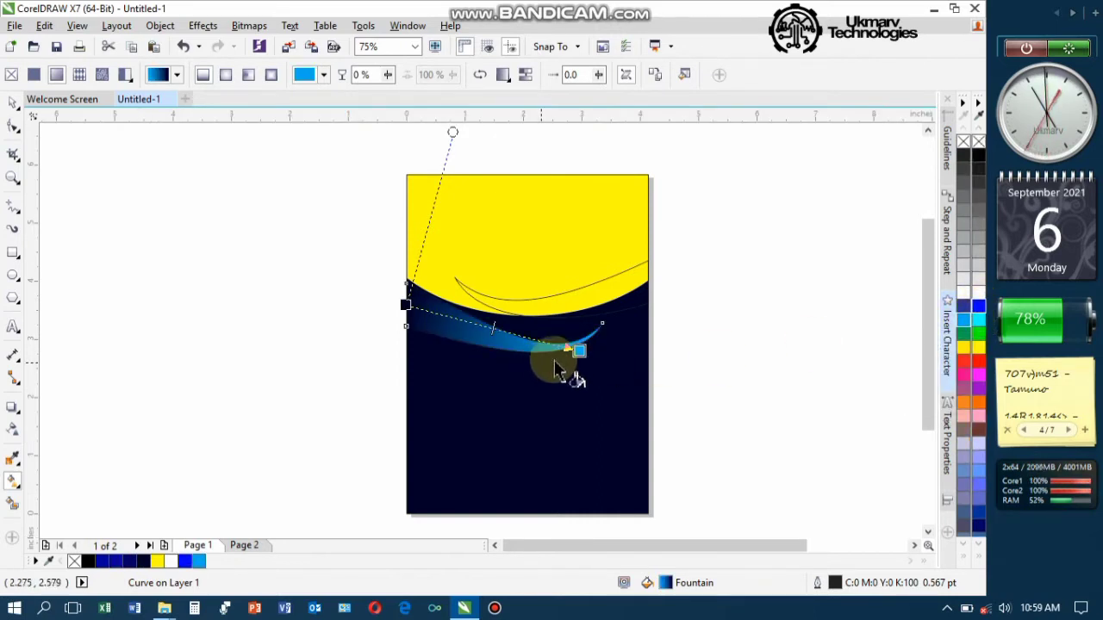
Step: Set the end color of the mirrored swoosh's fountain fill to a soft blue, CMYK 65, 53, 0, 0
{"action": "left_click", "coordinate": [578, 350]}
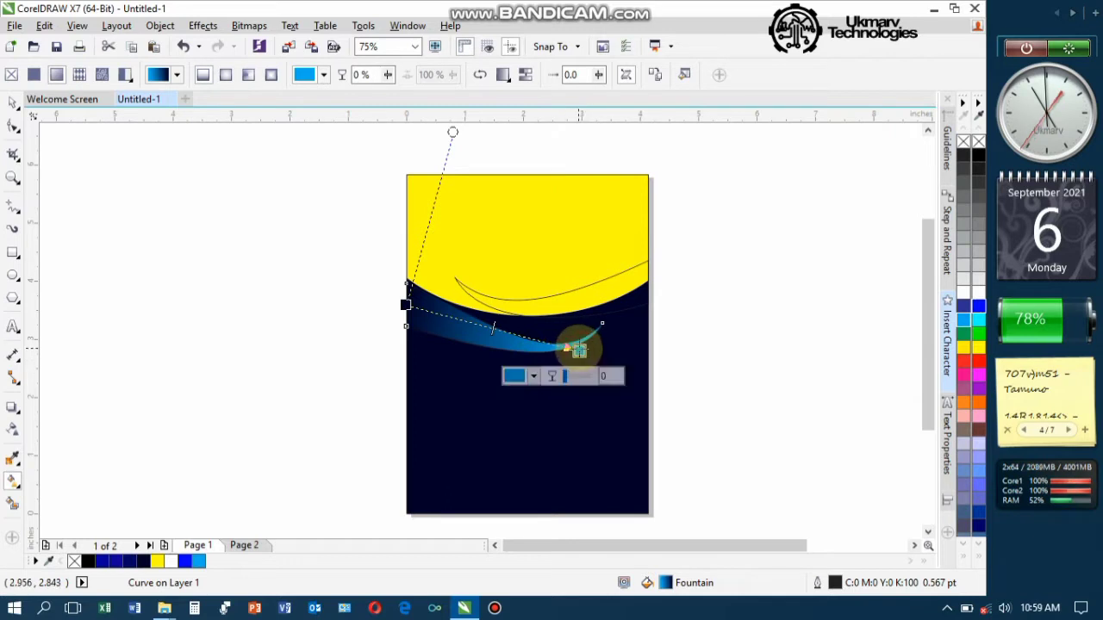
{"action": "left_click", "coordinate": [534, 376]}
{"action": "left_click", "coordinate": [570, 509]}
{"action": "left_click_drag", "start_coordinate": [583, 521], "coordinate": [603, 491]}
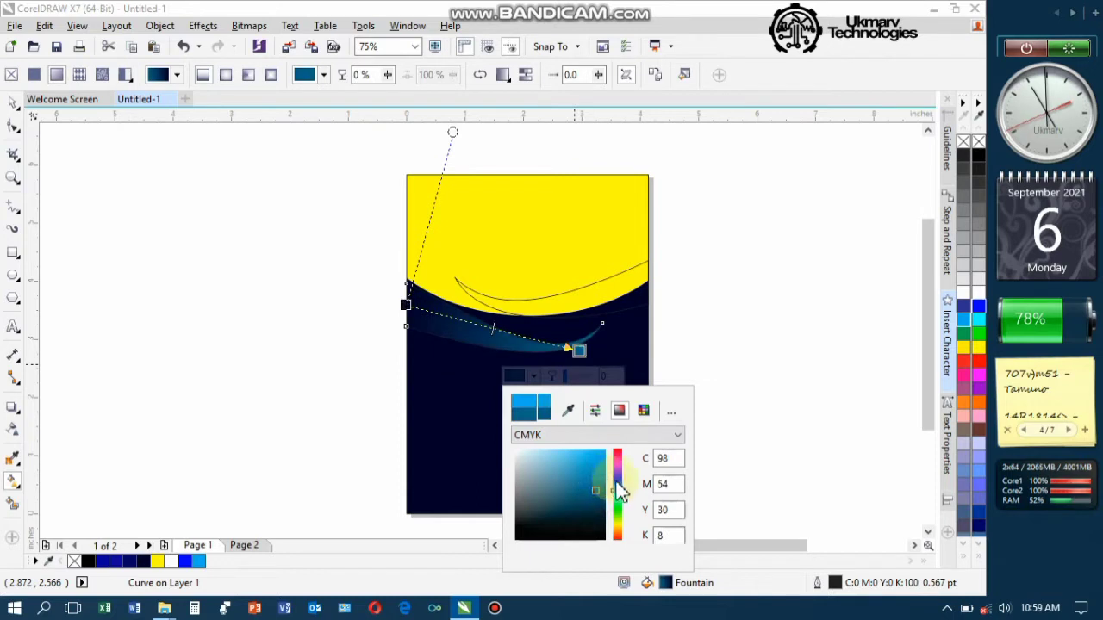
{"action": "left_click", "coordinate": [617, 483]}
{"action": "left_click", "coordinate": [568, 461]}
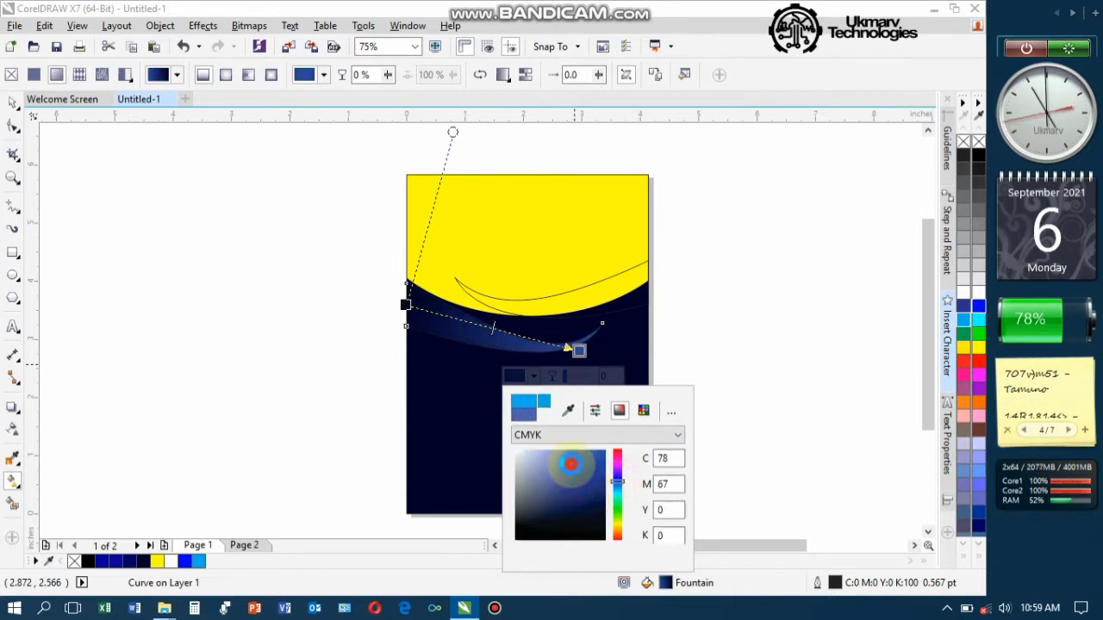
{"action": "left_click", "coordinate": [569, 464]}
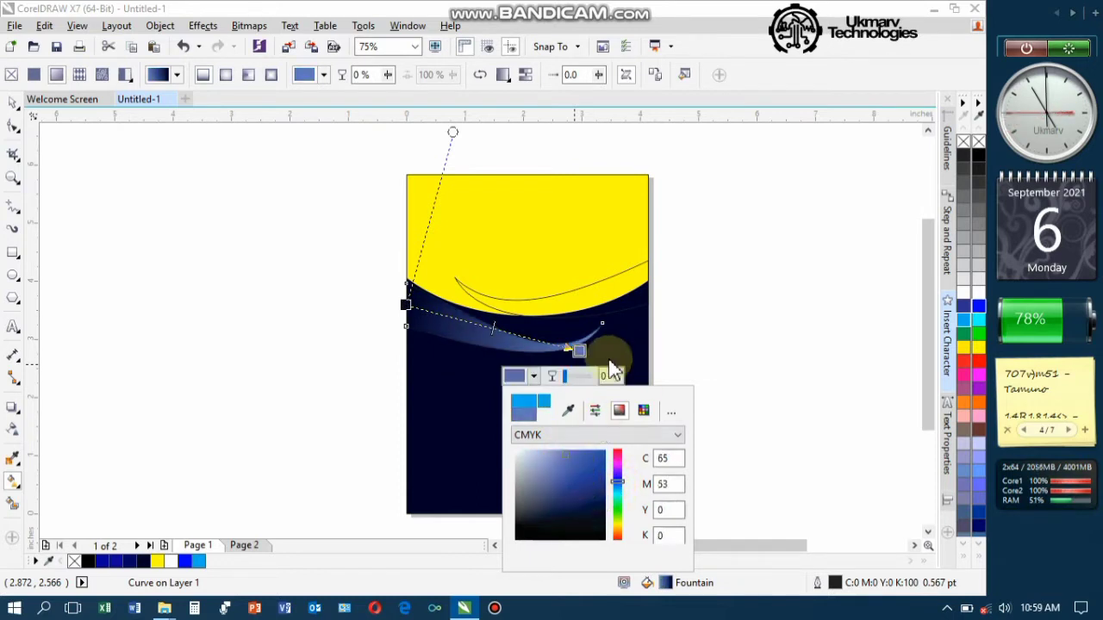
{"action": "left_click", "coordinate": [831, 298]}
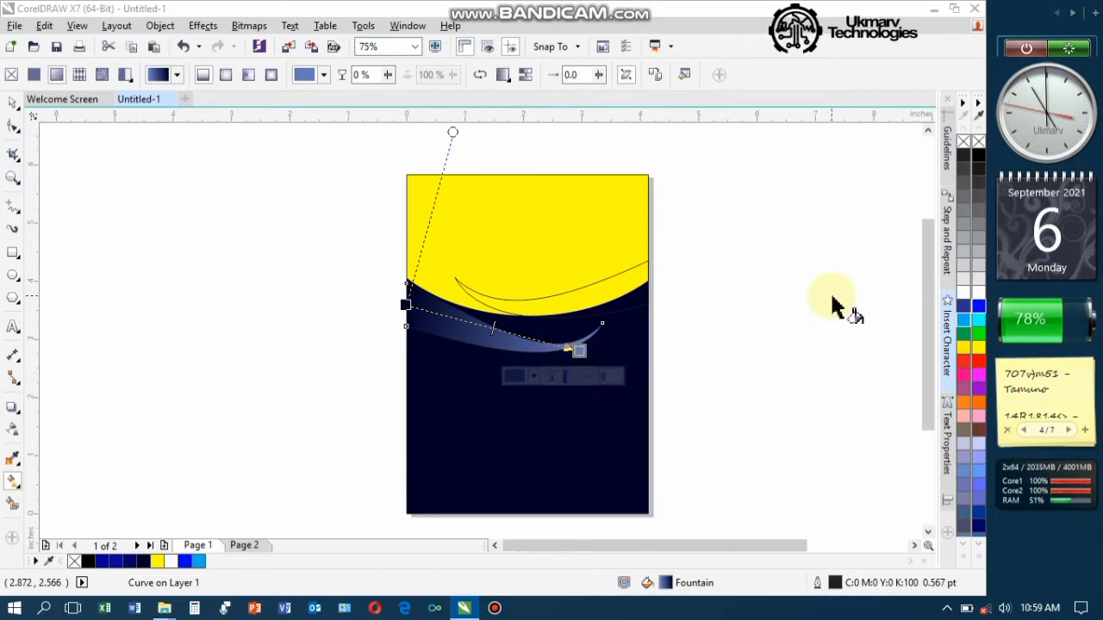
{"action": "left_click", "coordinate": [533, 376]}
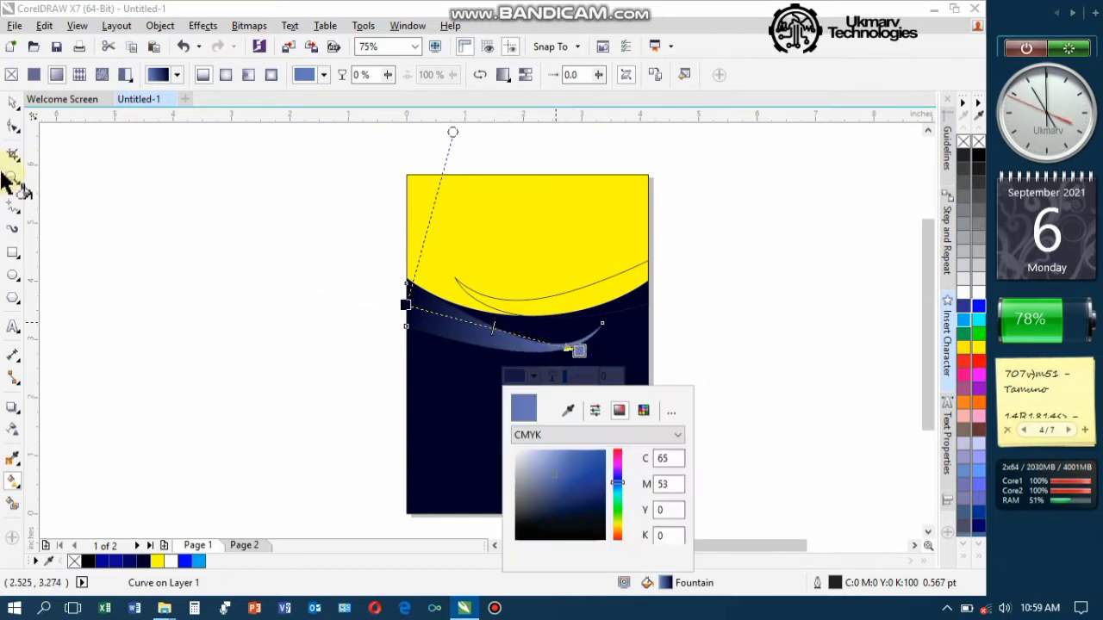
{"action": "left_click", "coordinate": [13, 101]}
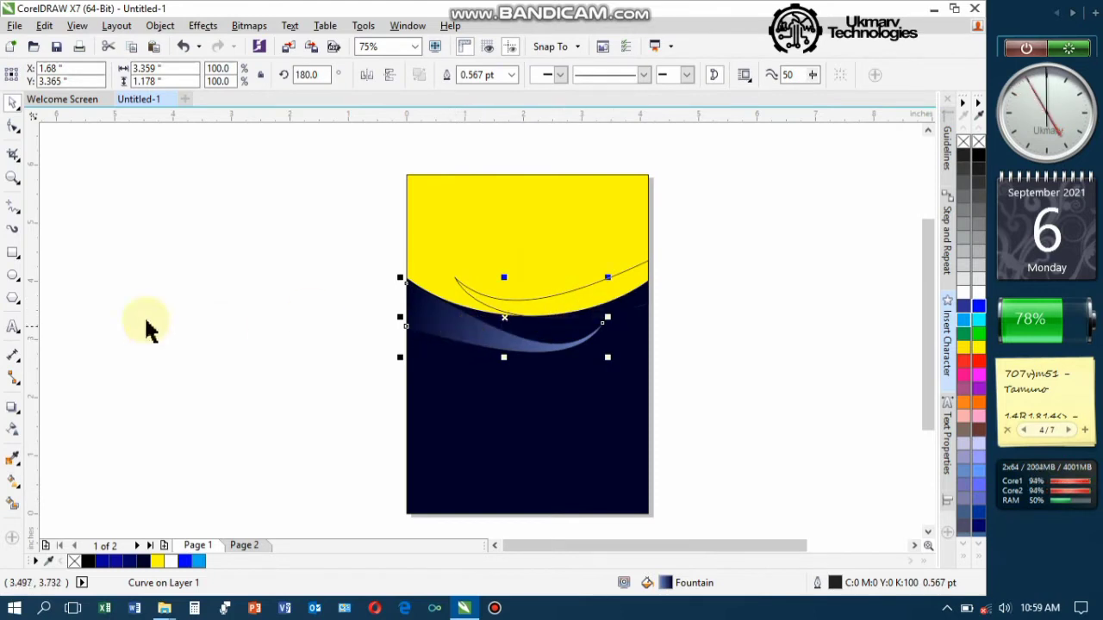
{"action": "left_click", "coordinate": [14, 485]}
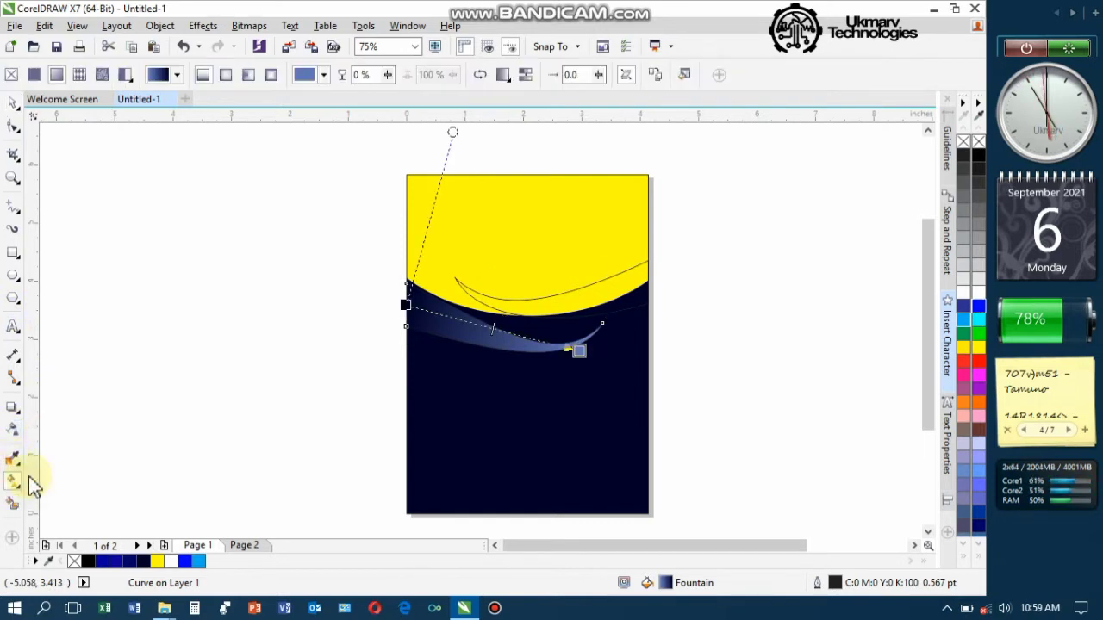
{"action": "left_click", "coordinate": [659, 79]}
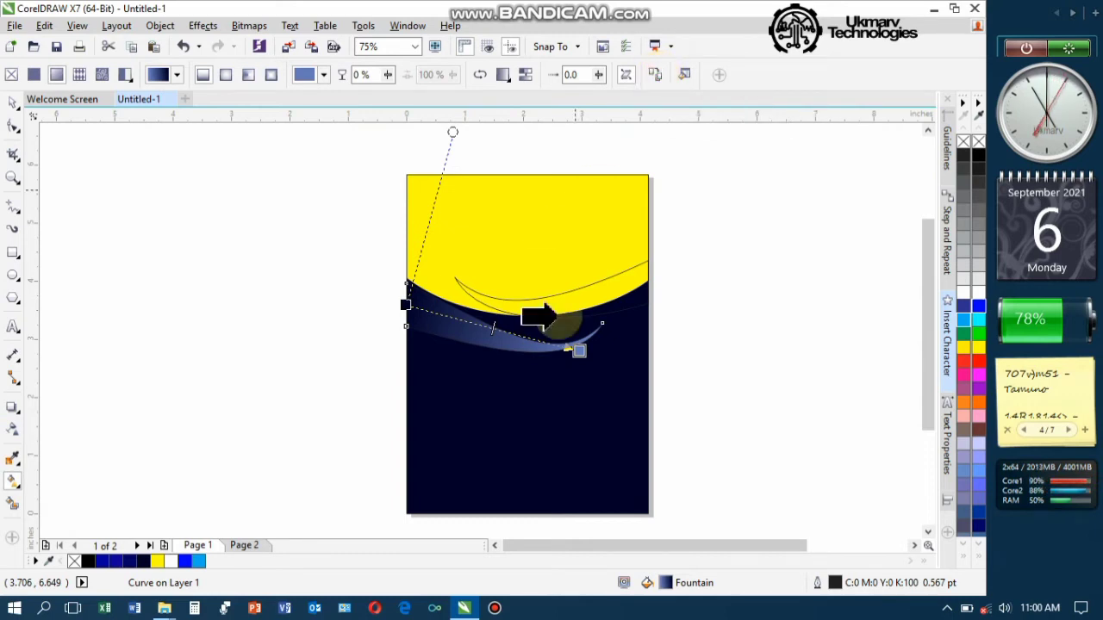
{"action": "left_click", "coordinate": [567, 289]}
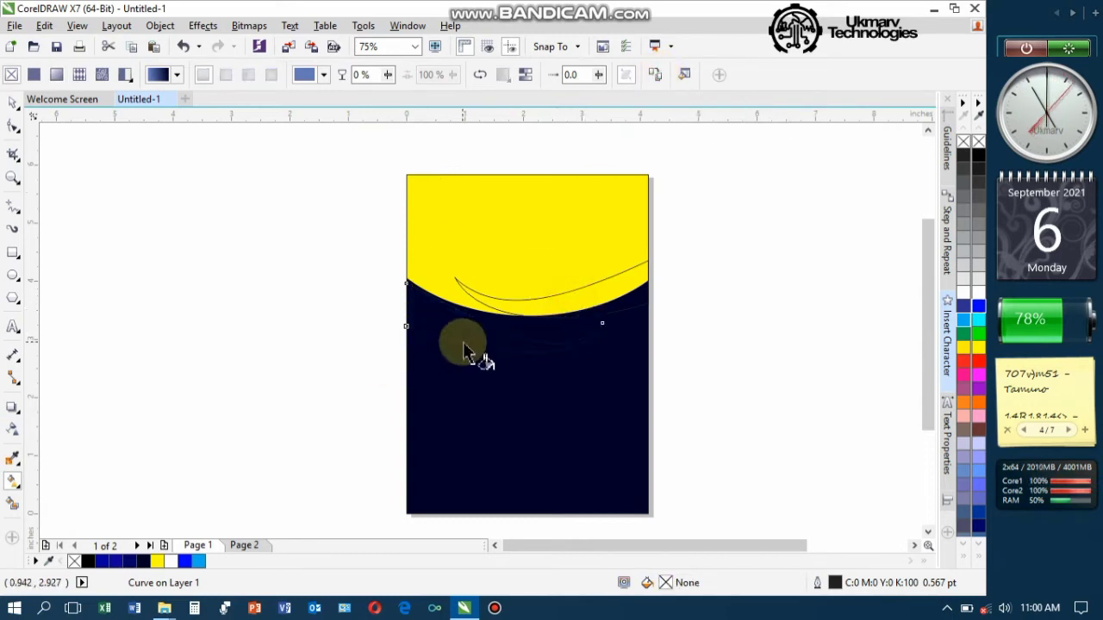
{"action": "key", "text": "ctrl+z"}
Step: Copy the mirrored swoosh's blue fountain fill onto the unfilled original swoosh
{"action": "left_click", "coordinate": [590, 308]}
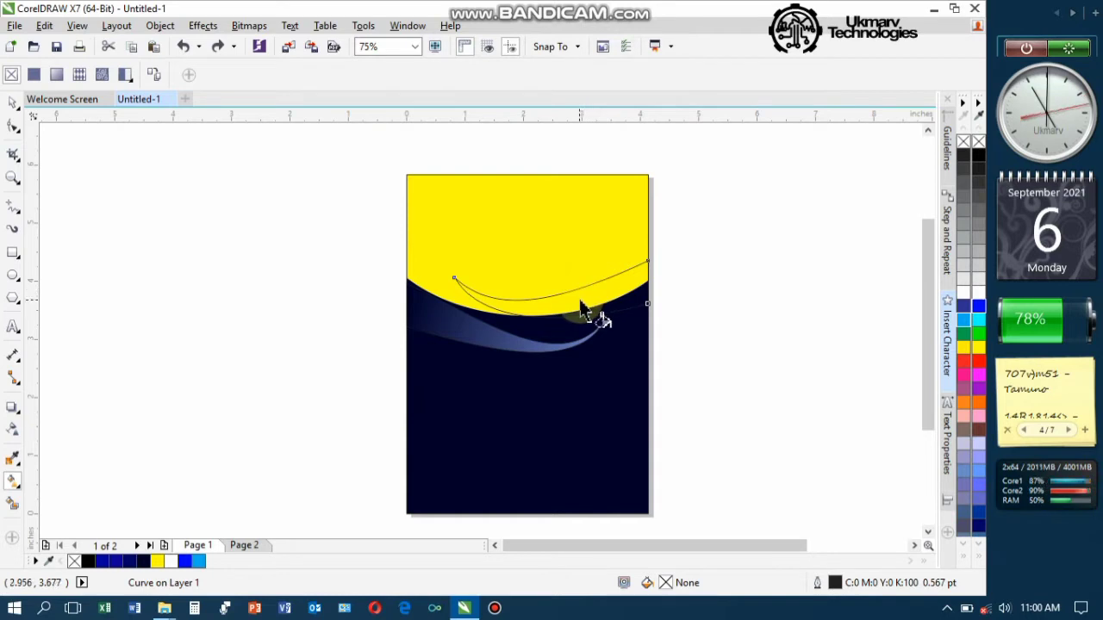
{"action": "left_click", "coordinate": [155, 74]}
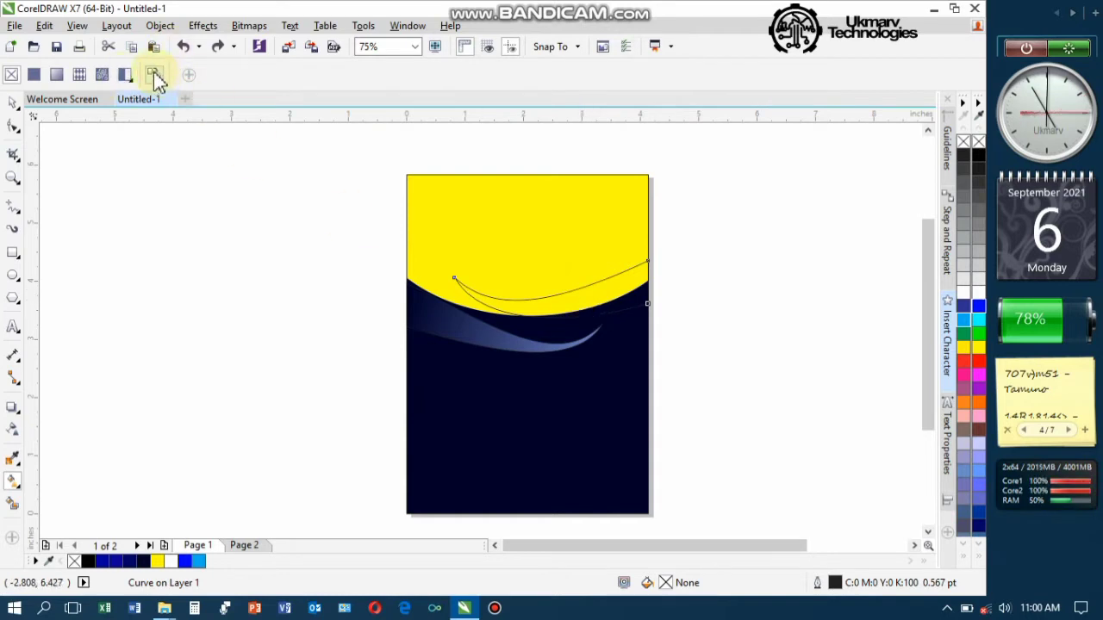
{"action": "left_click", "coordinate": [436, 320]}
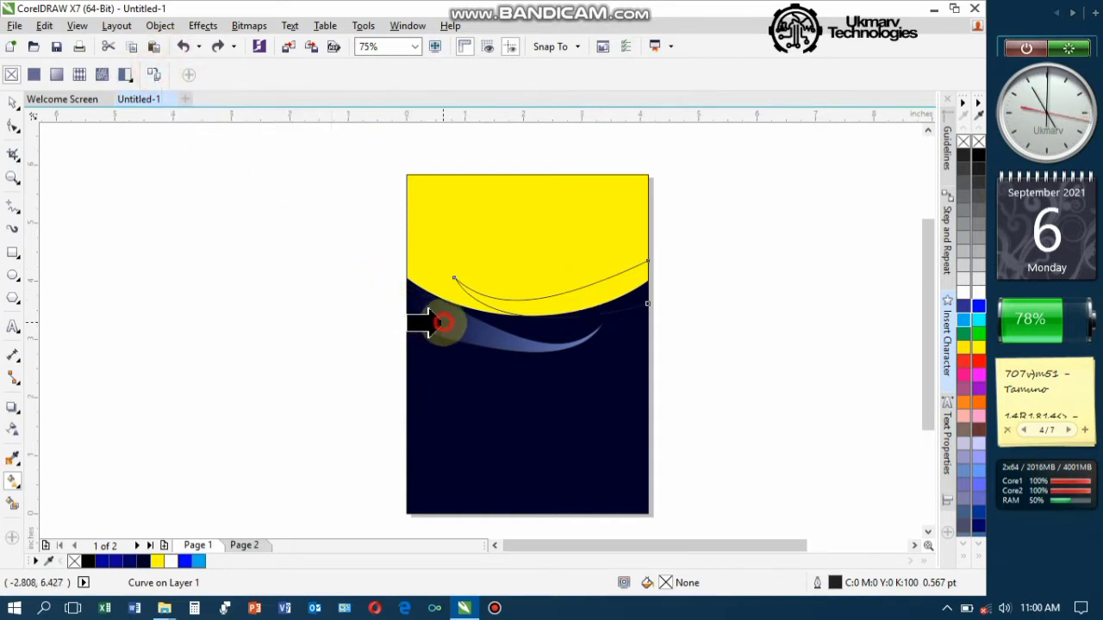
{"action": "key", "text": "space"}
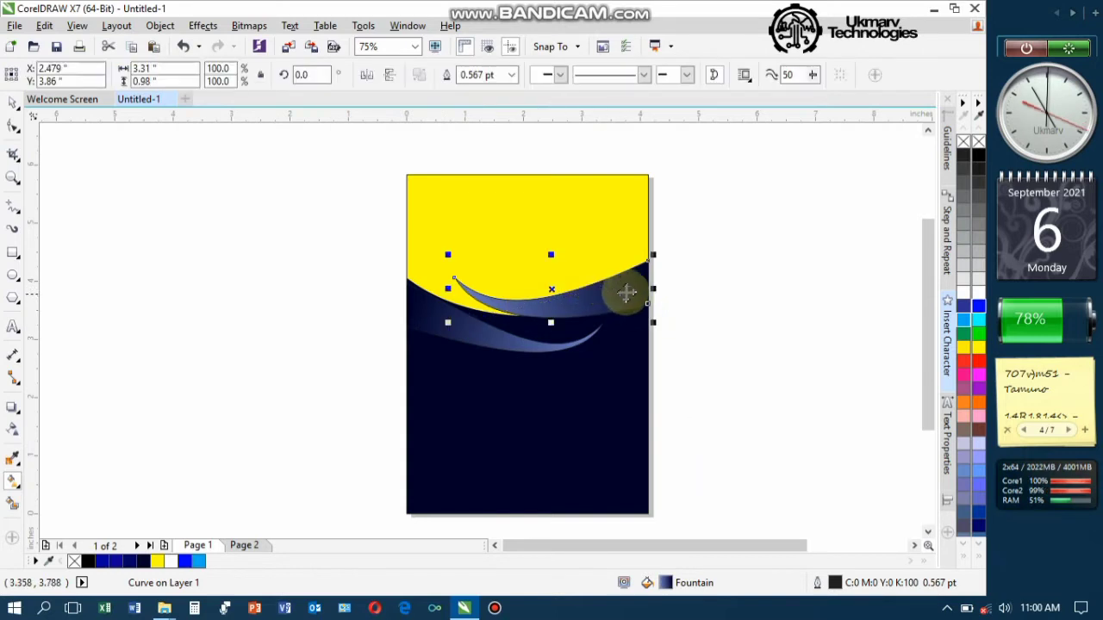
Step: Select both swooshes and remove their outlines
{"action": "left_click", "coordinate": [475, 348]}
{"action": "left_click", "coordinate": [553, 339], "text": "shift"}
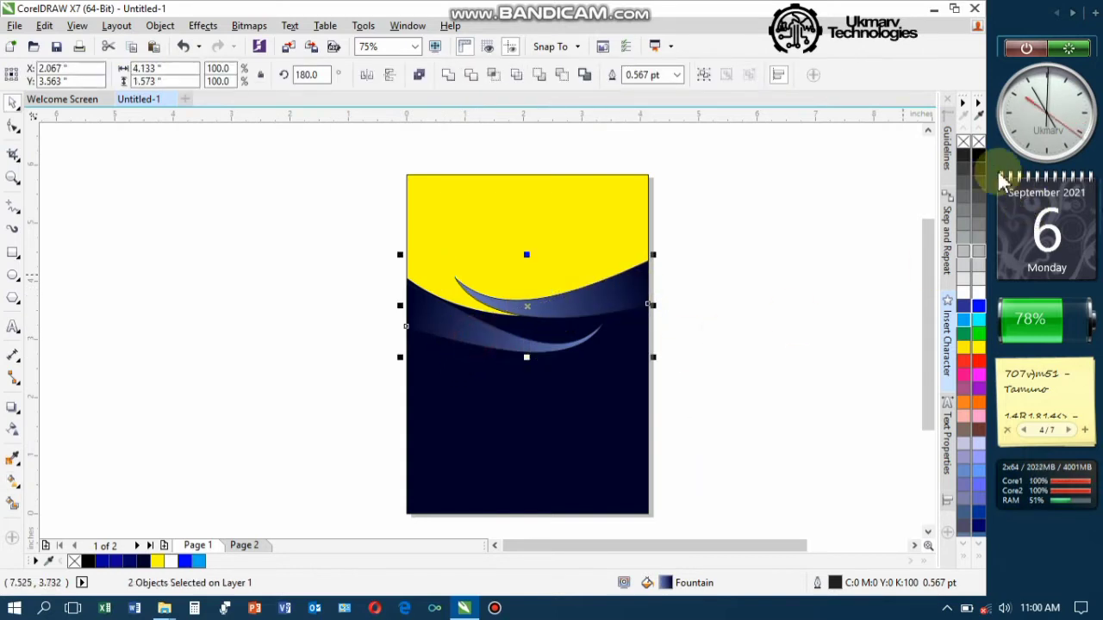
{"action": "left_click", "coordinate": [707, 319]}
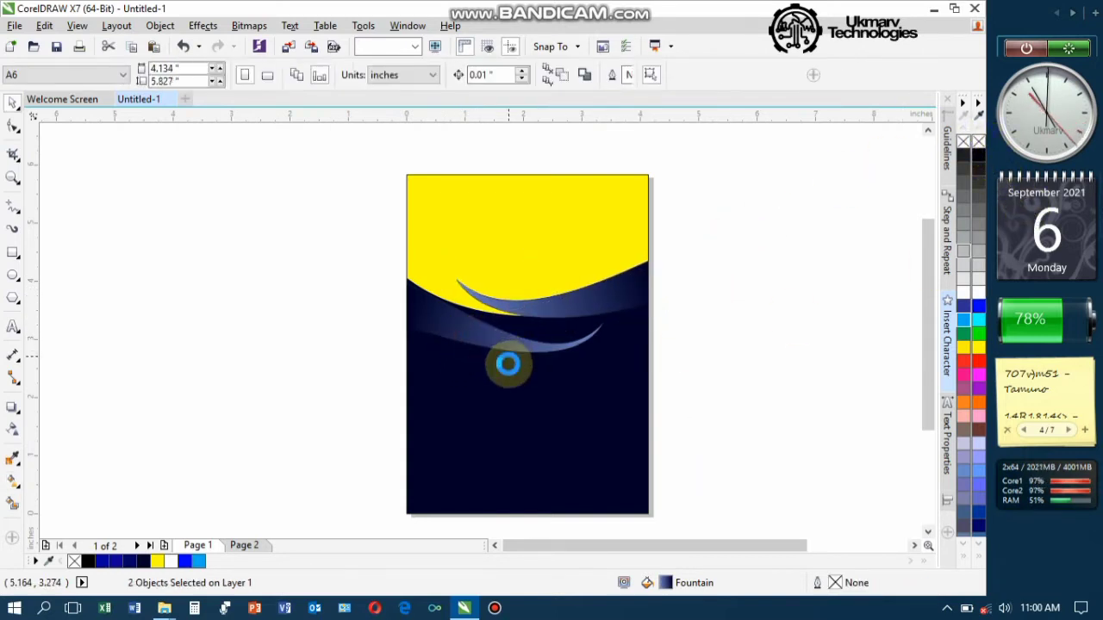
Step: Reshape the lower swoosh by moving its tip node slightly up and outward and raising both tip handles for a flatter, slimmer curve
{"action": "scroll", "coordinate": [509, 365], "scroll_direction": "down", "scroll_amount": 2}
{"action": "scroll", "coordinate": [510, 364], "scroll_direction": "up", "scroll_amount": 2}
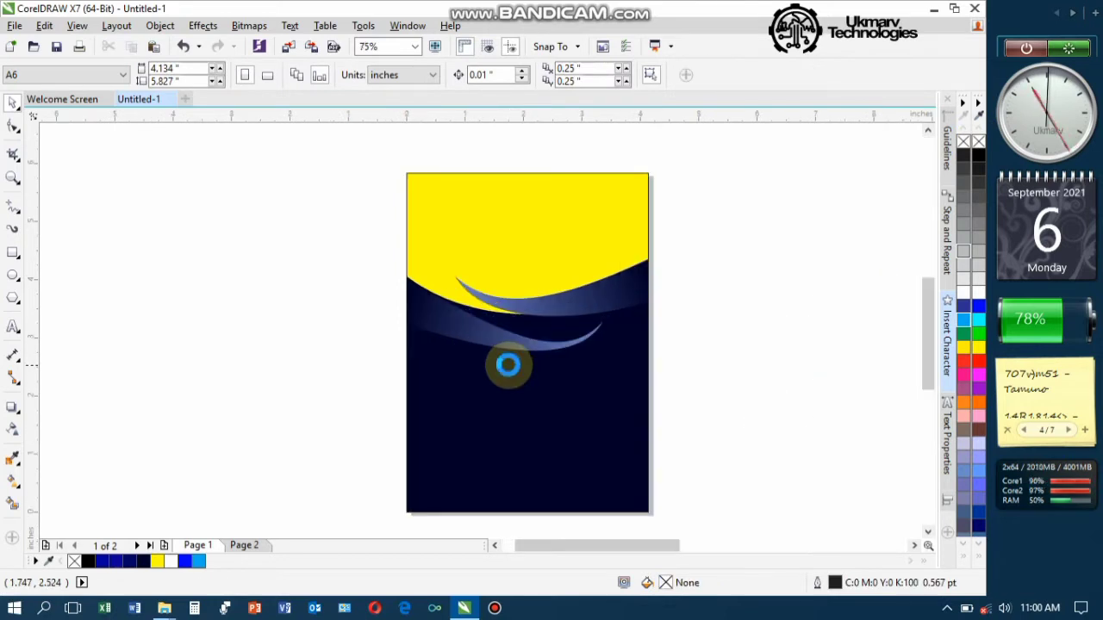
{"action": "scroll", "coordinate": [509, 364], "scroll_direction": "up", "scroll_amount": 2}
{"action": "left_click", "coordinate": [542, 331]}
{"action": "key", "text": "F10"}
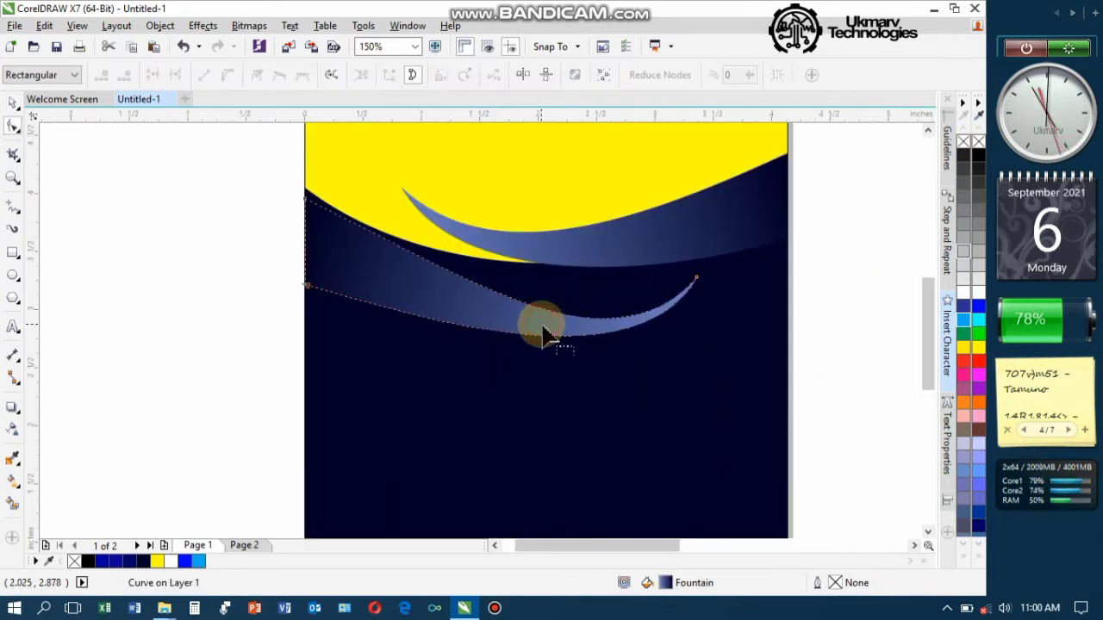
{"action": "left_click_drag", "start_coordinate": [699, 285], "coordinate": [714, 275]}
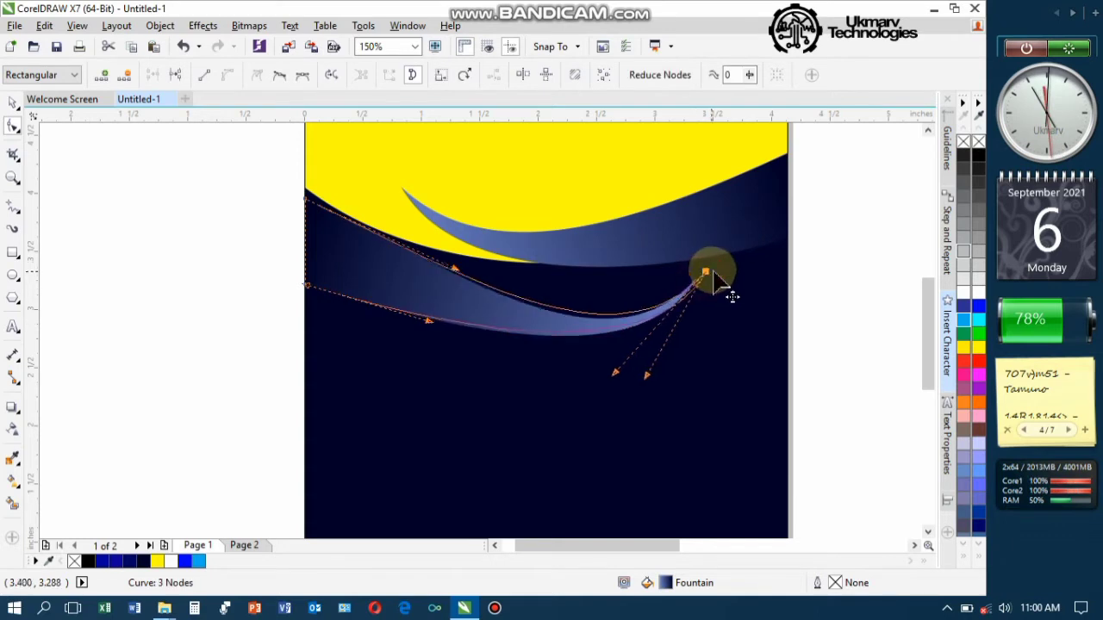
{"action": "left_click_drag", "start_coordinate": [622, 372], "coordinate": [603, 319]}
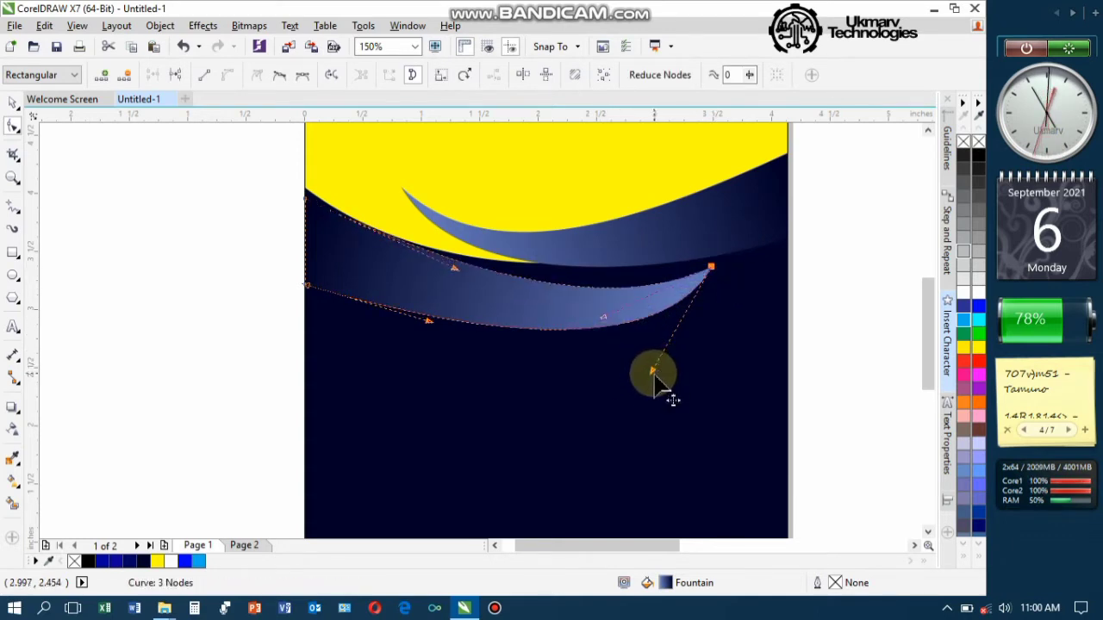
{"action": "left_click_drag", "start_coordinate": [654, 369], "coordinate": [632, 322]}
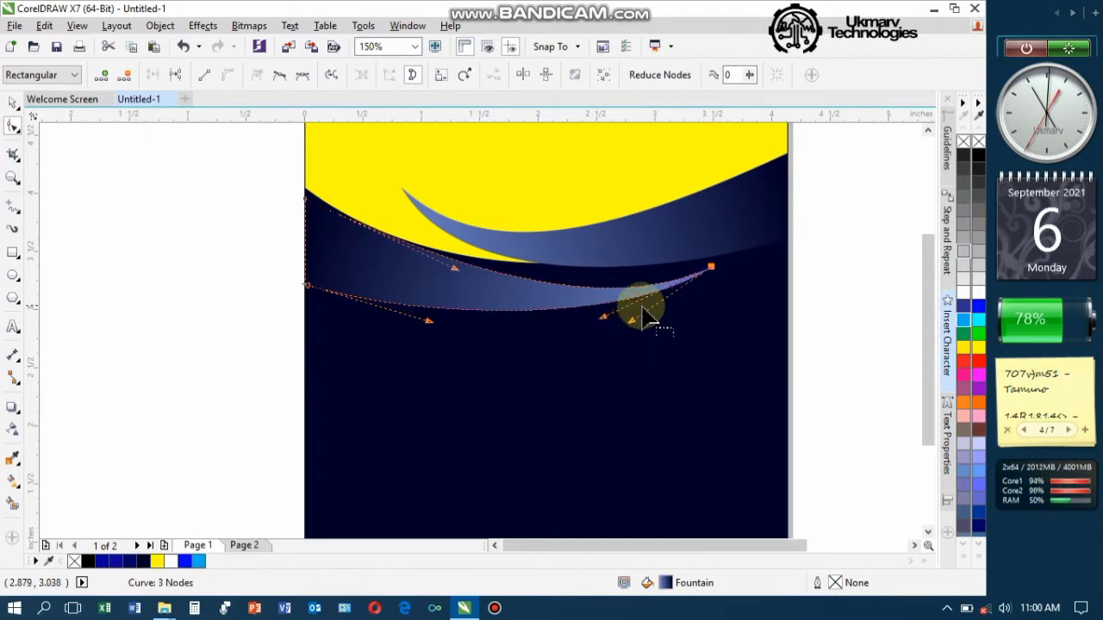
{"action": "scroll", "coordinate": [642, 362], "scroll_direction": "down", "scroll_amount": 4}
{"action": "key", "text": "space"}
{"action": "left_click", "coordinate": [782, 261]}
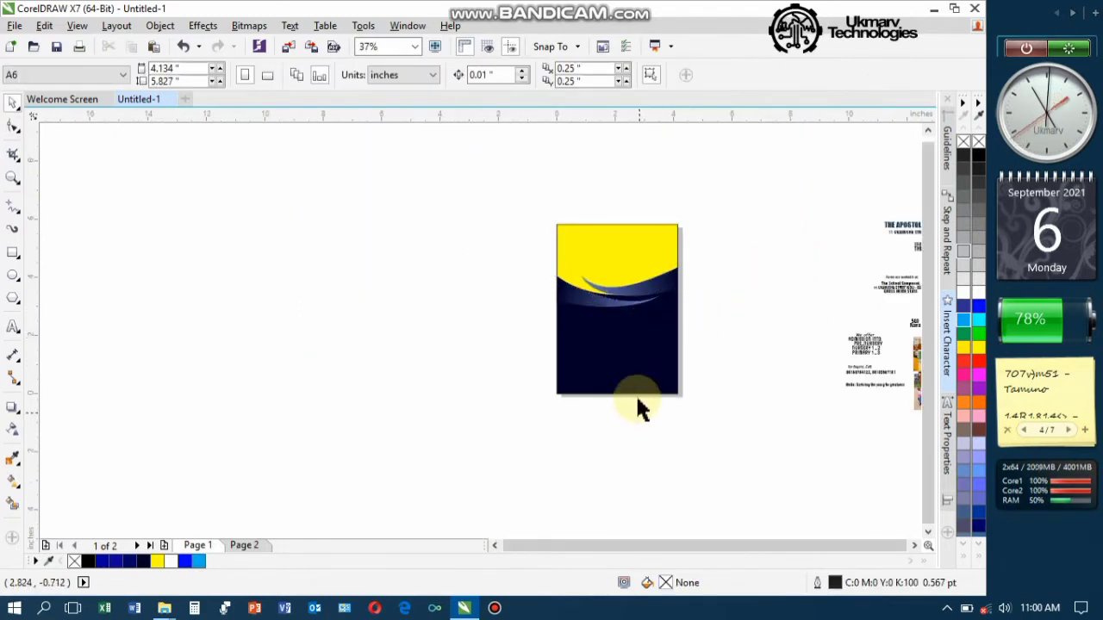
Step: Draw a circle about 1.27 inches in diameter over the left part of the swooshes, centred near X 1.16, Y 3.09 inches
{"action": "left_click", "coordinate": [14, 276]}
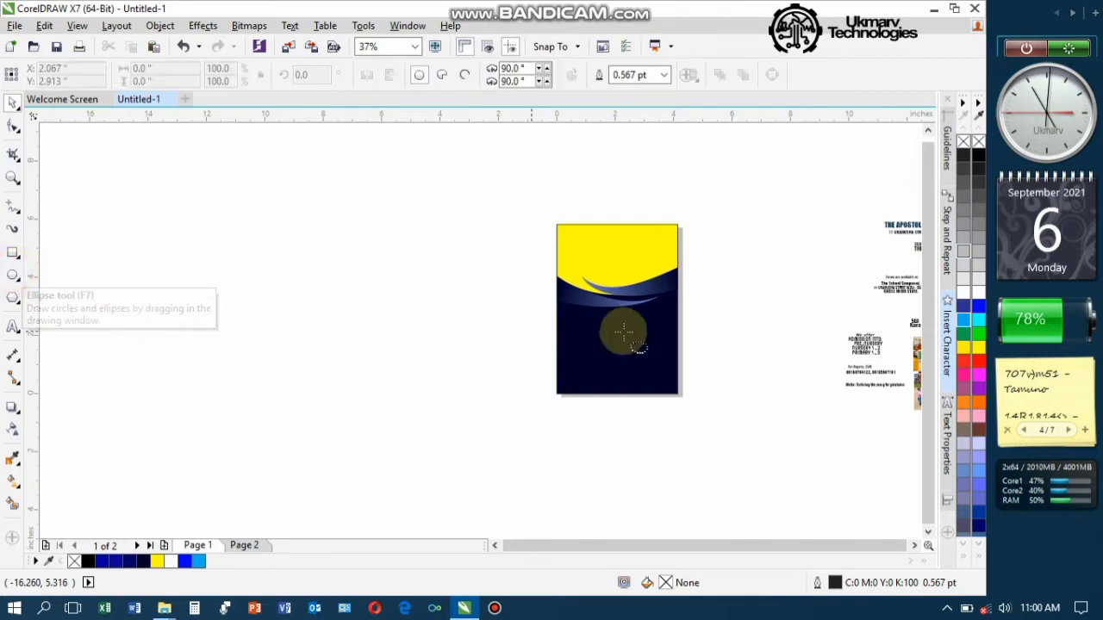
{"action": "scroll", "coordinate": [578, 316], "scroll_direction": "up", "scroll_amount": 2}
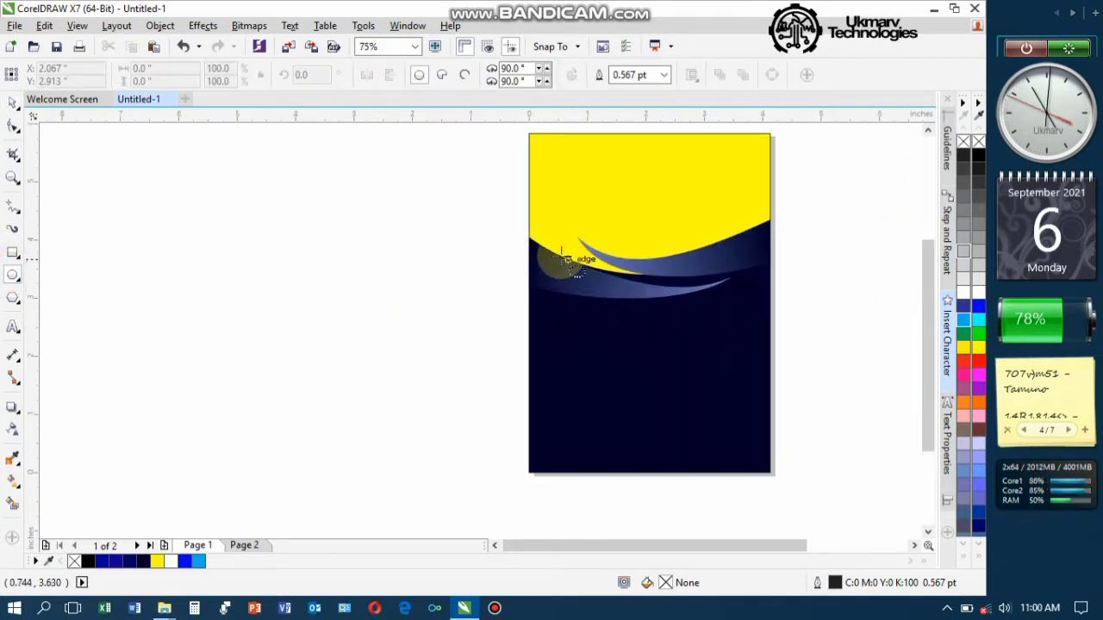
{"action": "left_click_drag", "start_coordinate": [560, 257], "coordinate": [615, 328]}
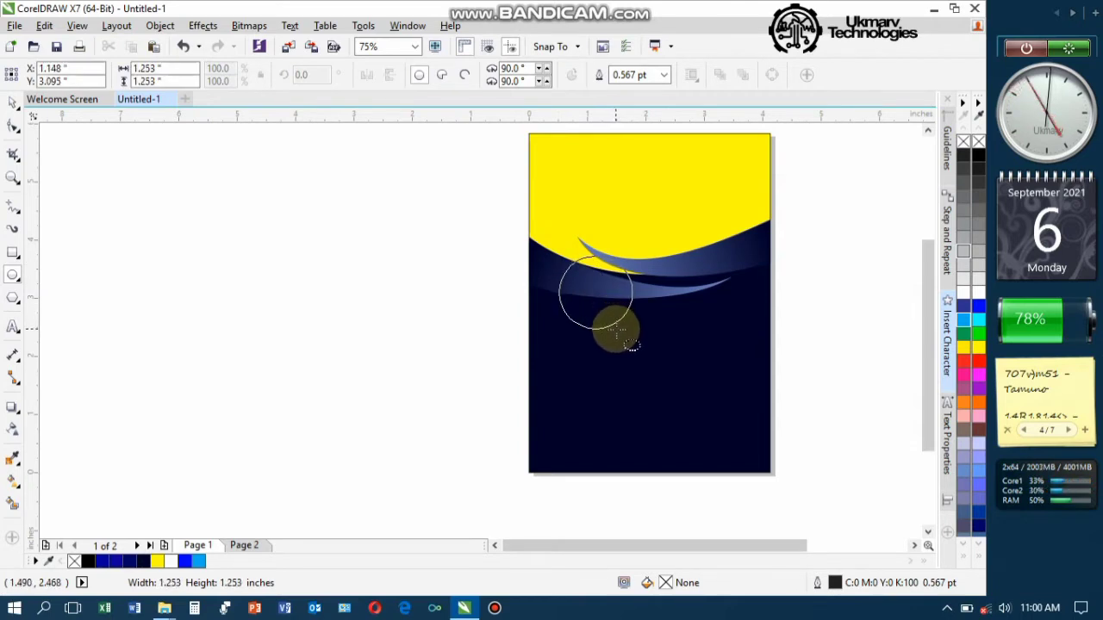
{"action": "left_click_drag", "start_coordinate": [616, 329], "coordinate": [617, 331]}
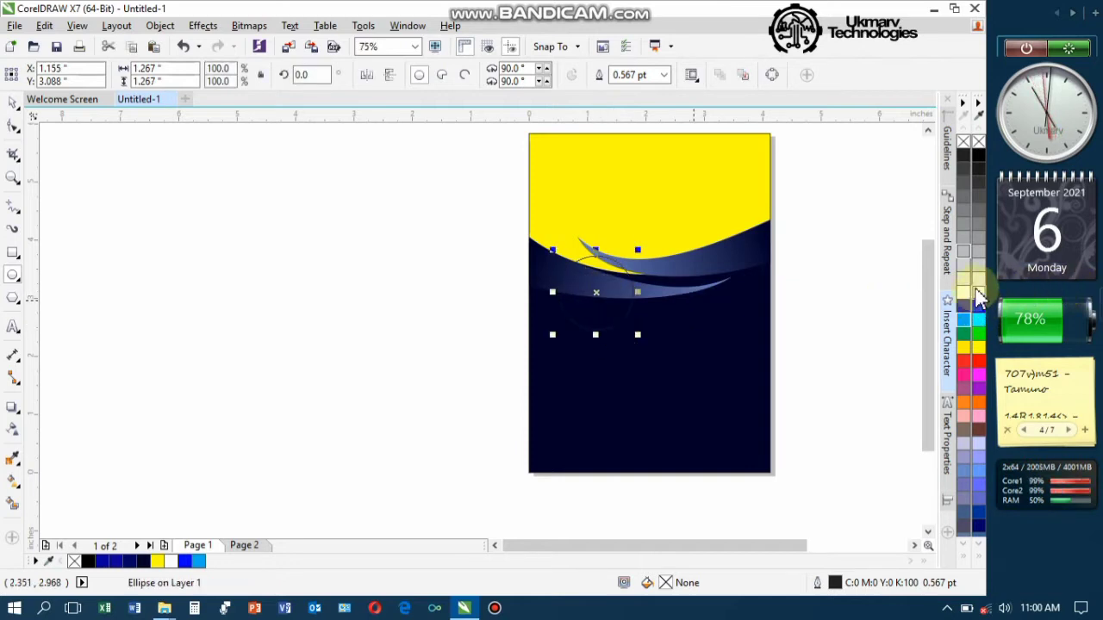
Step: Give the circle an 8.0 pt white outline
{"action": "left_click", "coordinate": [664, 75]}
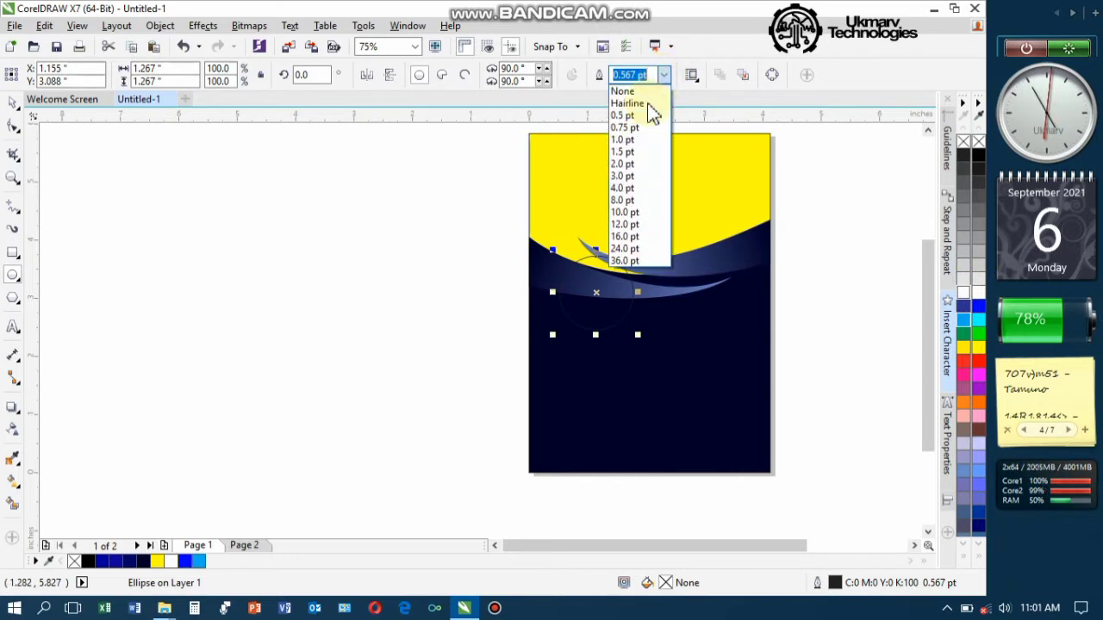
{"action": "left_click", "coordinate": [632, 200]}
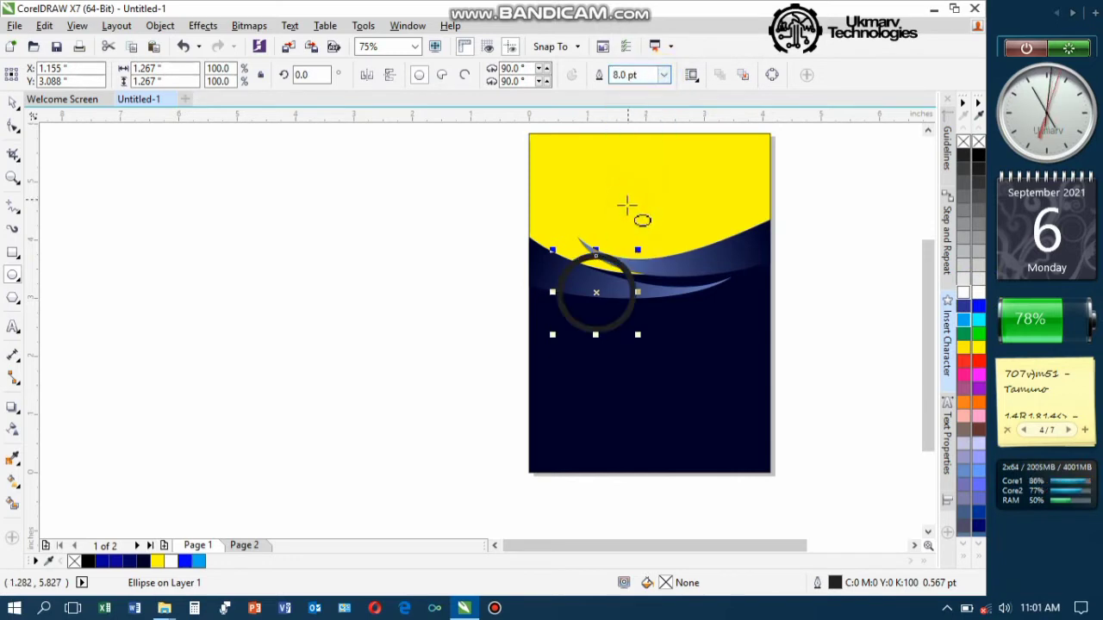
{"action": "right_click", "coordinate": [963, 293]}
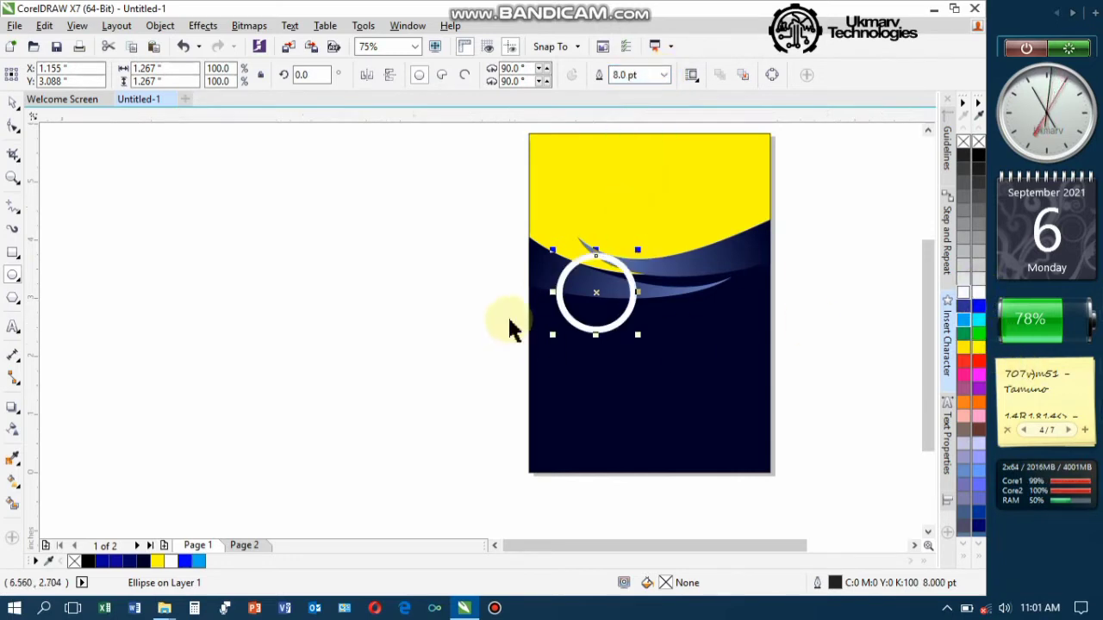
Step: Place a copy of the circle centred near X 2.05, Y 2.65 inches and scale it to about 1.15 inches in diameter
{"action": "left_click_drag", "start_coordinate": [594, 293], "coordinate": [644, 319]}
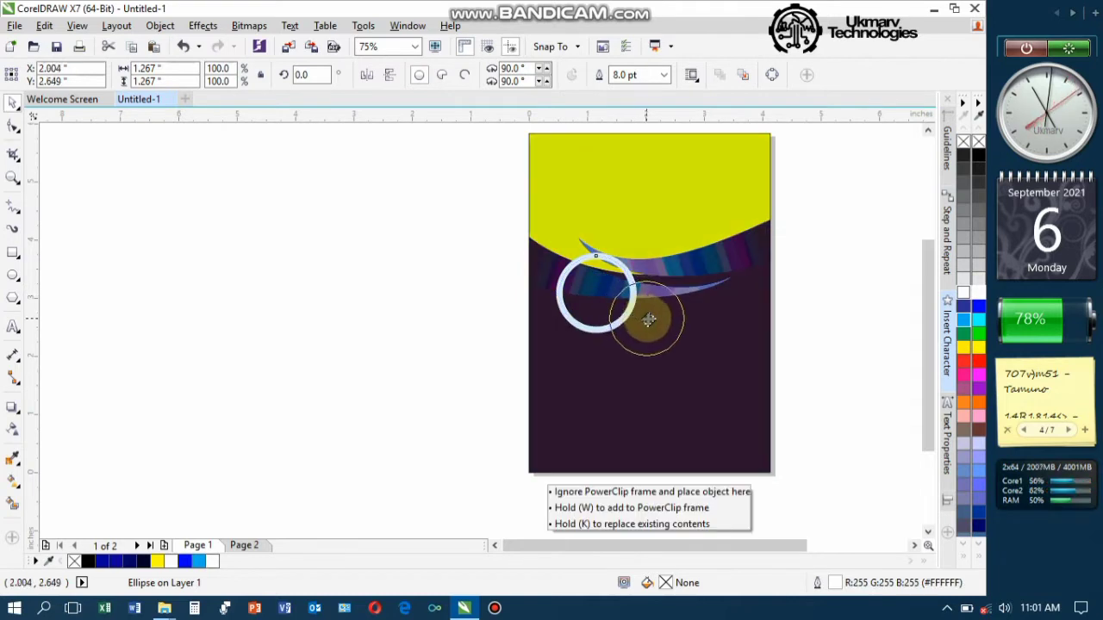
{"action": "mouse_move", "coordinate": [650, 325]}
{"action": "left_mouse_down"}
{"action": "mouse_move", "coordinate": [680, 348]}
{"action": "mouse_move", "coordinate": [645, 319]}
{"action": "left_mouse_up"}
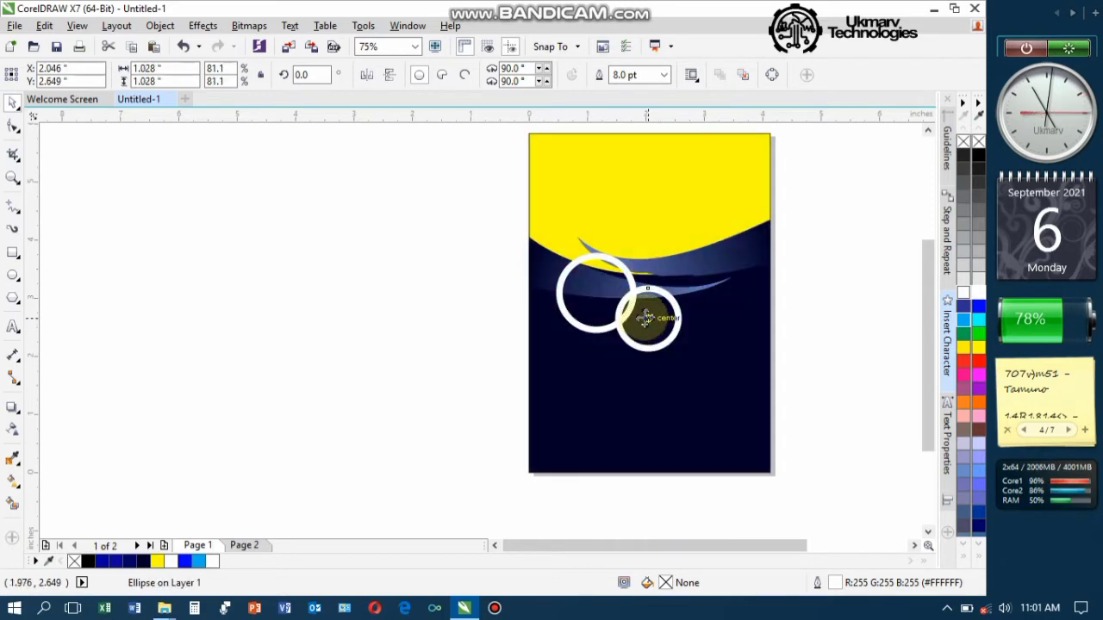
{"action": "scroll", "coordinate": [648, 321], "scroll_direction": "up", "scroll_amount": 1}
{"action": "left_click_drag", "start_coordinate": [712, 374], "coordinate": [721, 381]}
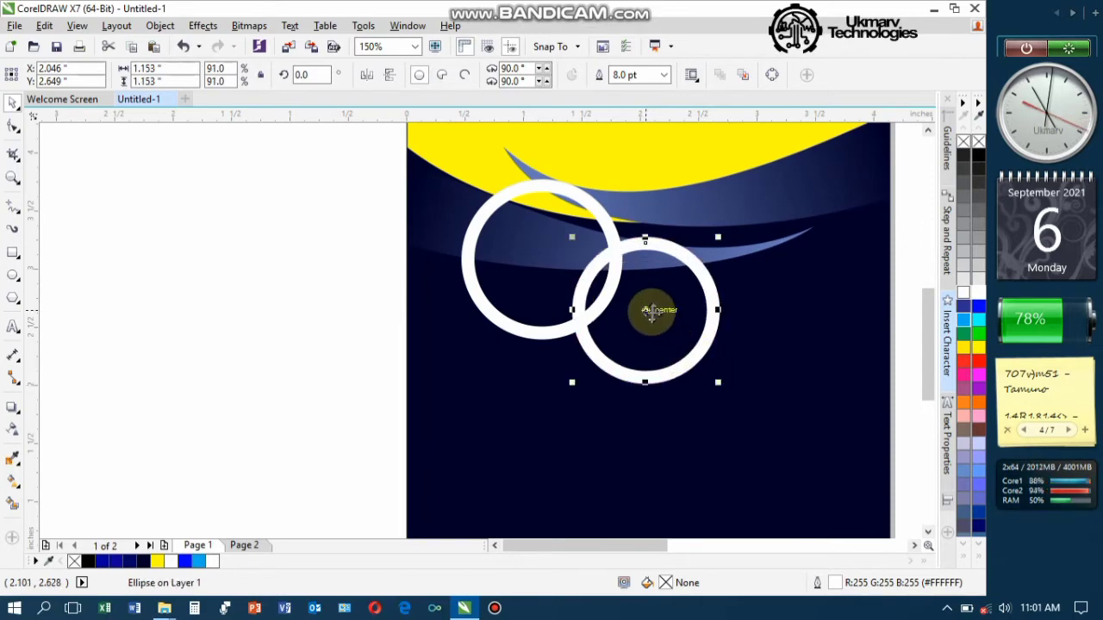
Step: Place a copy of the smaller circle below the other two, centred near X 1.28, Y 1.72 inches
{"action": "left_click_drag", "start_coordinate": [626, 341], "coordinate": [556, 420]}
{"action": "scroll", "coordinate": [556, 419], "scroll_direction": "down", "scroll_amount": 2}
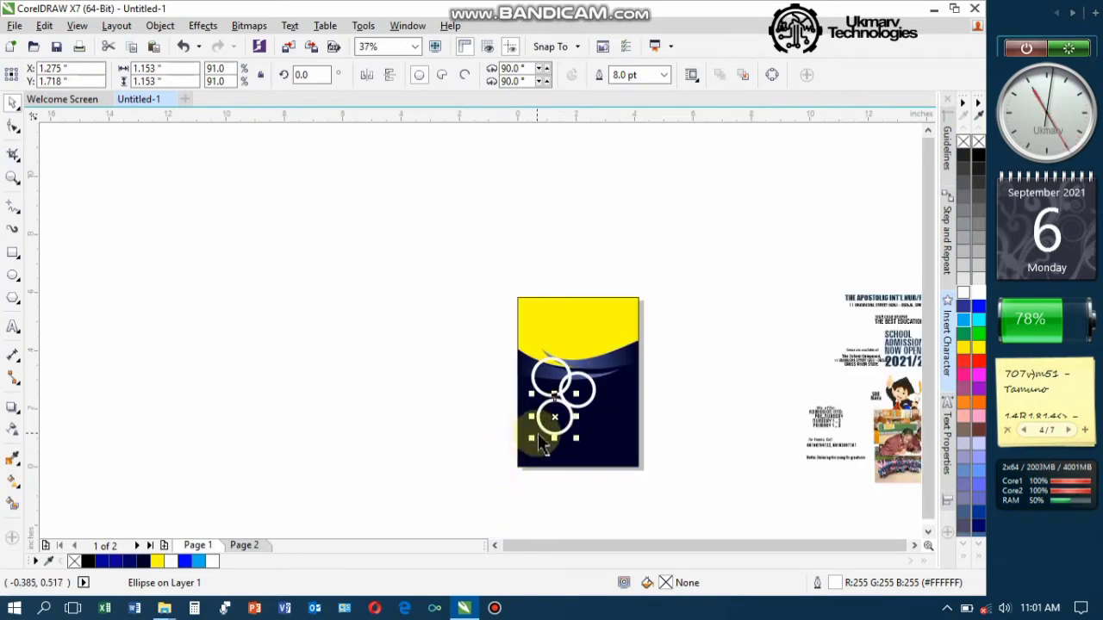
{"action": "left_click", "coordinate": [713, 444]}
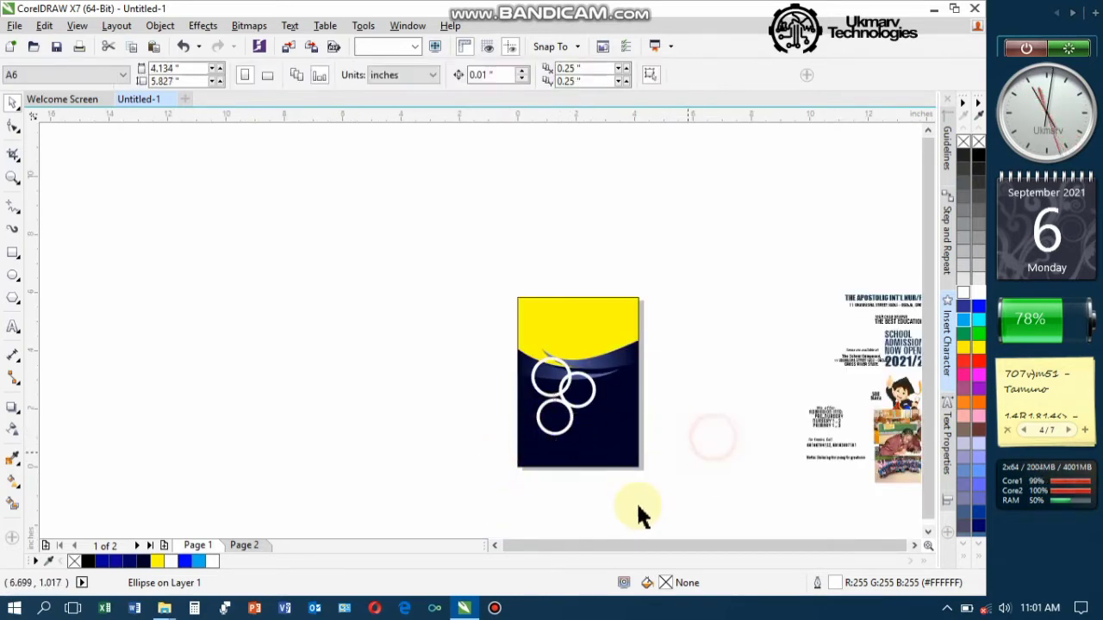
Step: Remove the outline of the page-sized navy PowerClip rectangle
{"action": "scroll", "coordinate": [610, 512], "scroll_direction": "up", "scroll_amount": 1}
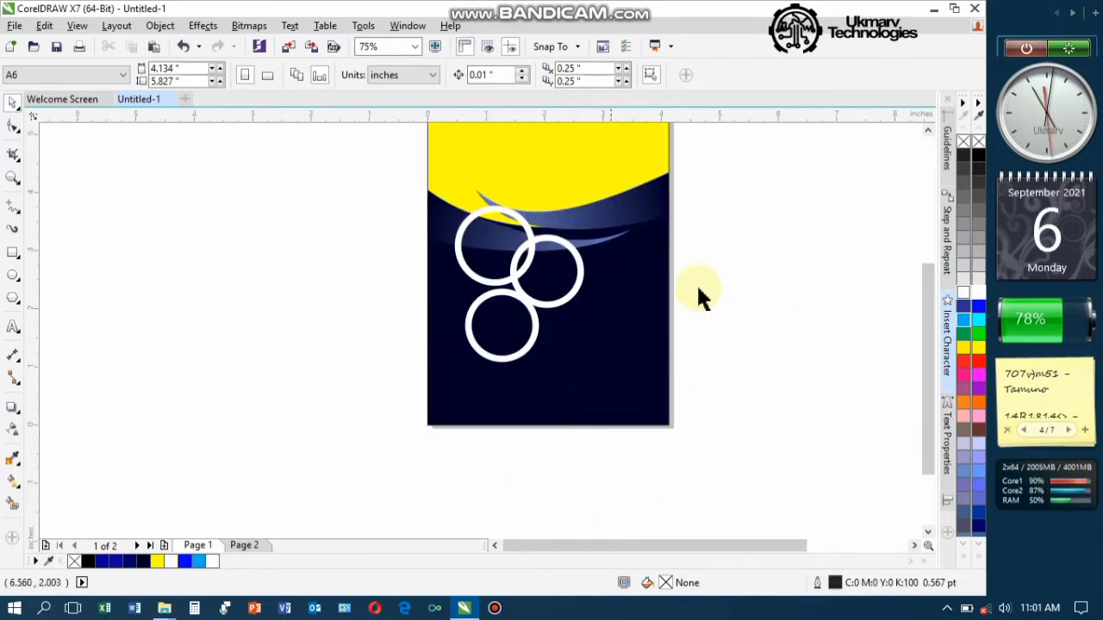
{"action": "left_click_drag", "start_coordinate": [935, 290], "coordinate": [929, 240]}
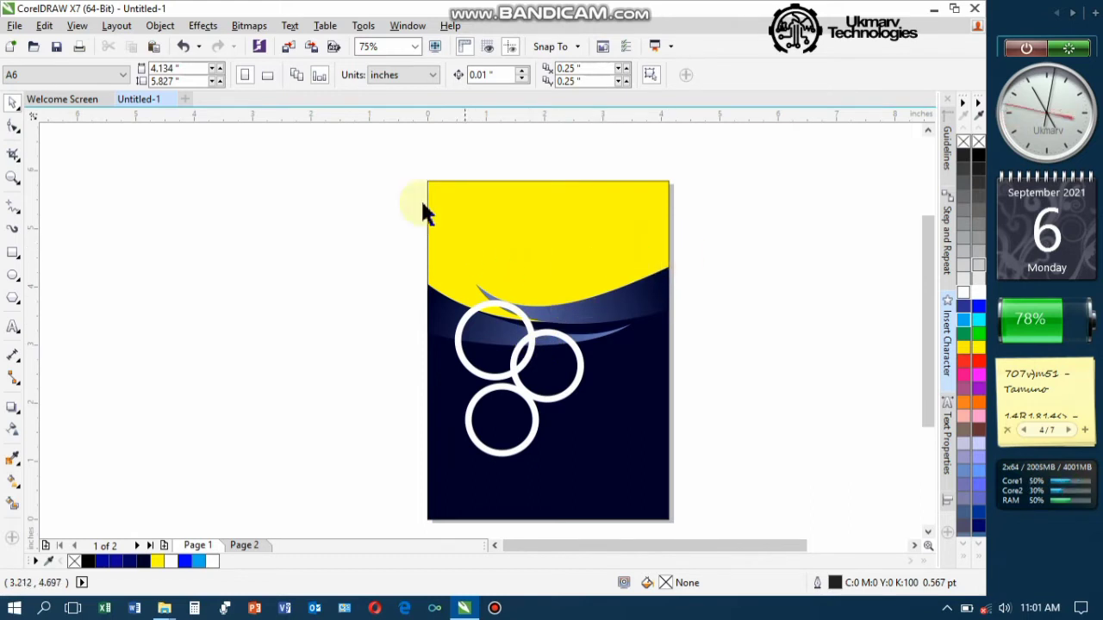
{"action": "left_click", "coordinate": [573, 221]}
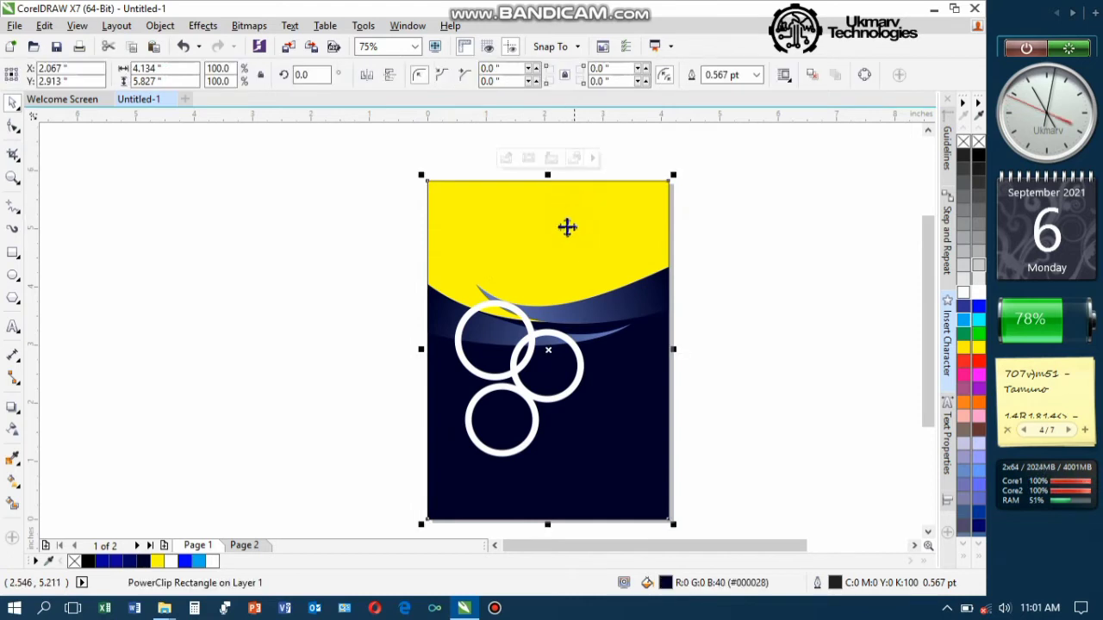
{"action": "right_click", "coordinate": [979, 143]}
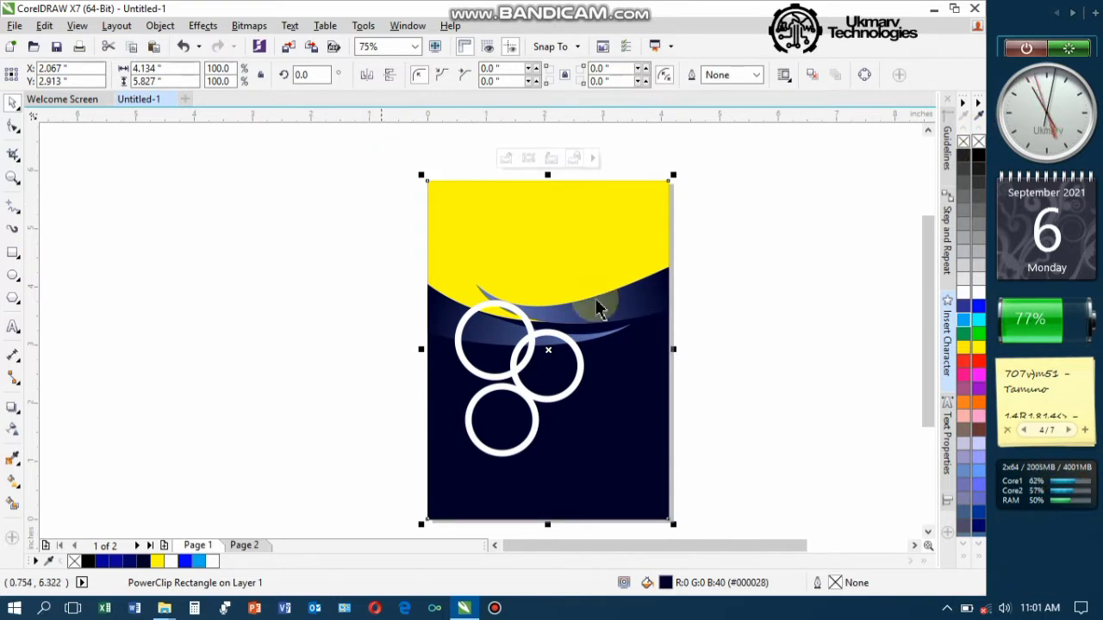
{"action": "left_click", "coordinate": [496, 390]}
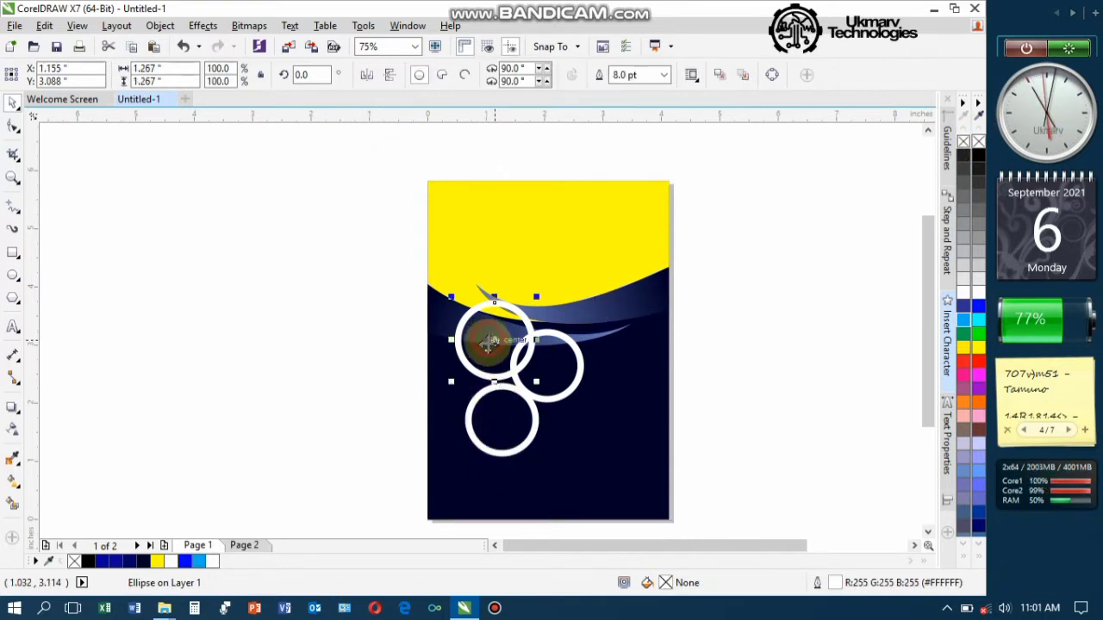
{"action": "left_click", "coordinate": [568, 369]}
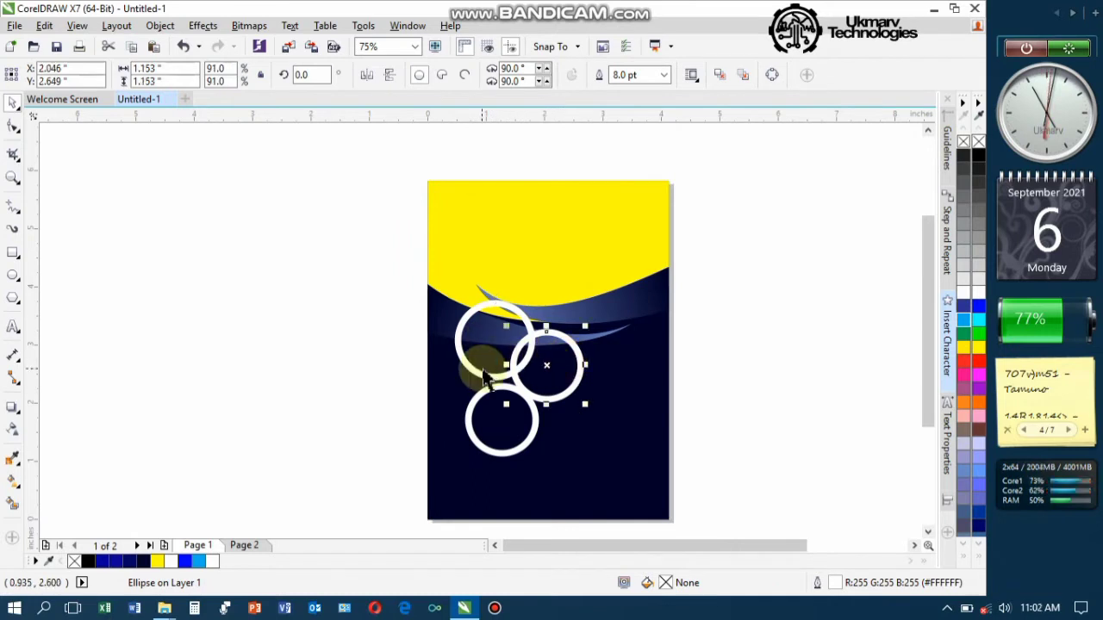
{"action": "left_click", "coordinate": [741, 293]}
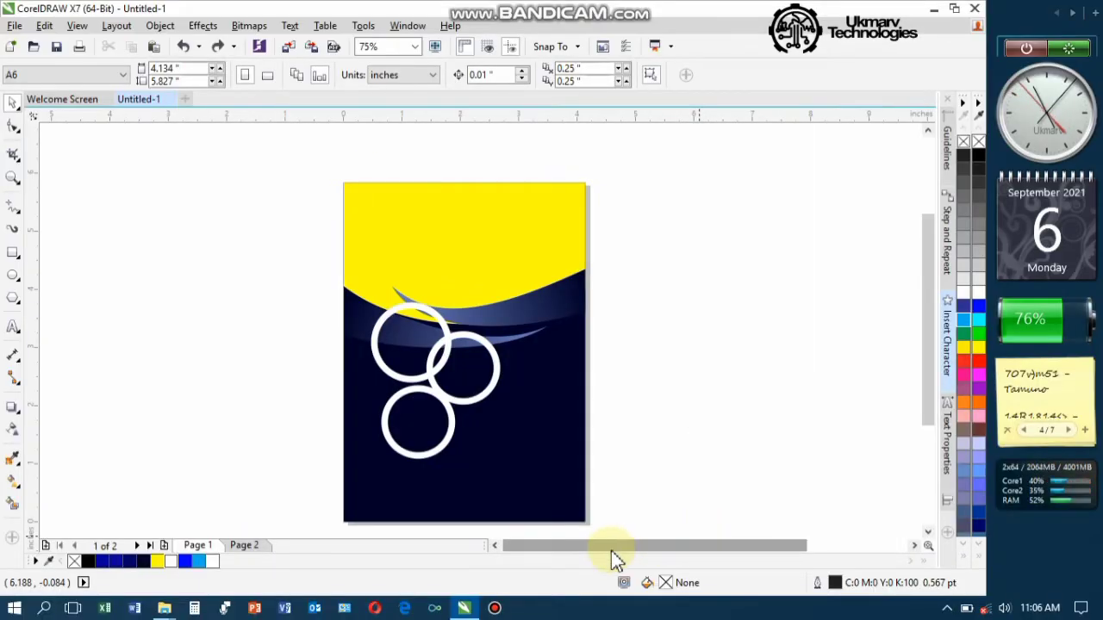
{"action": "left_click_drag", "start_coordinate": [610, 551], "coordinate": [674, 548]}
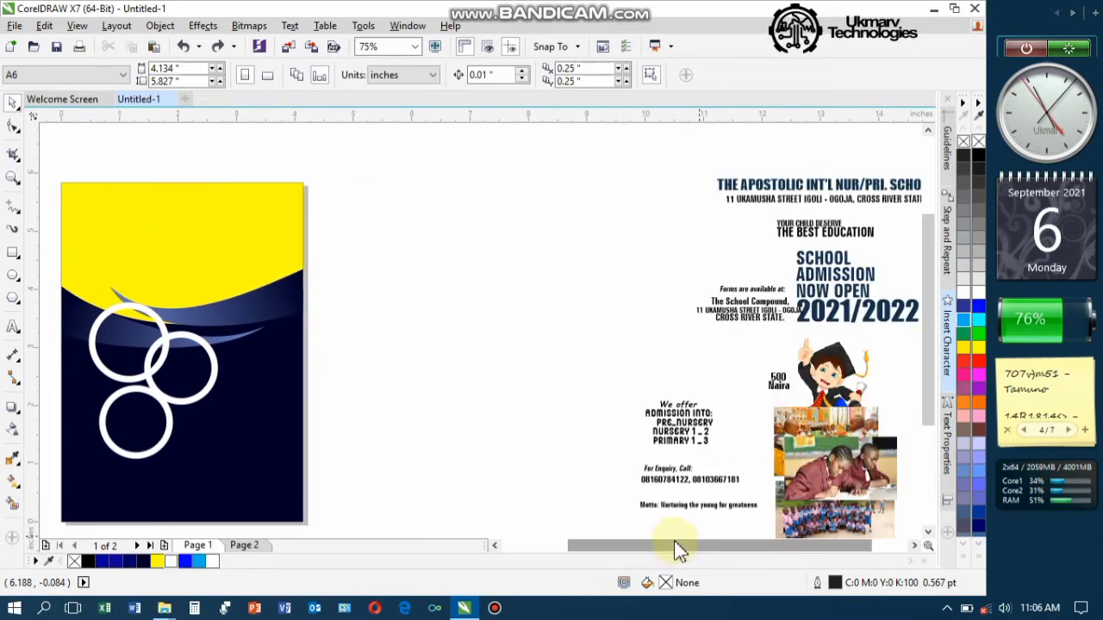
Step: Move the school name and its address line together onto the yellow area at the top edge of the flyer
{"action": "left_click", "coordinate": [763, 203]}
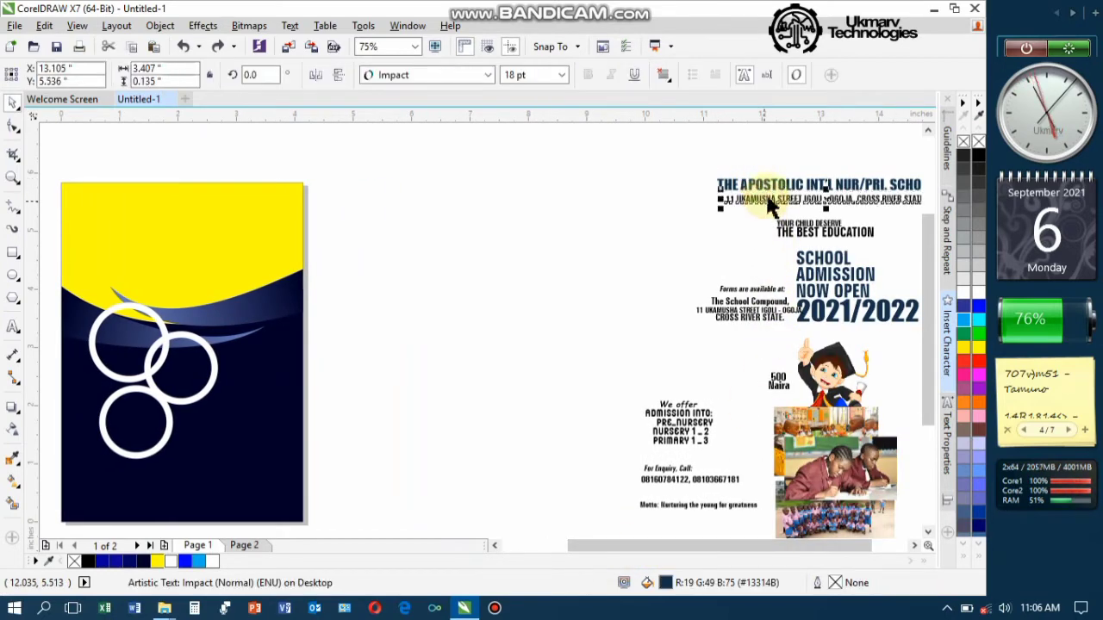
{"action": "left_click", "coordinate": [767, 183], "text": "shift"}
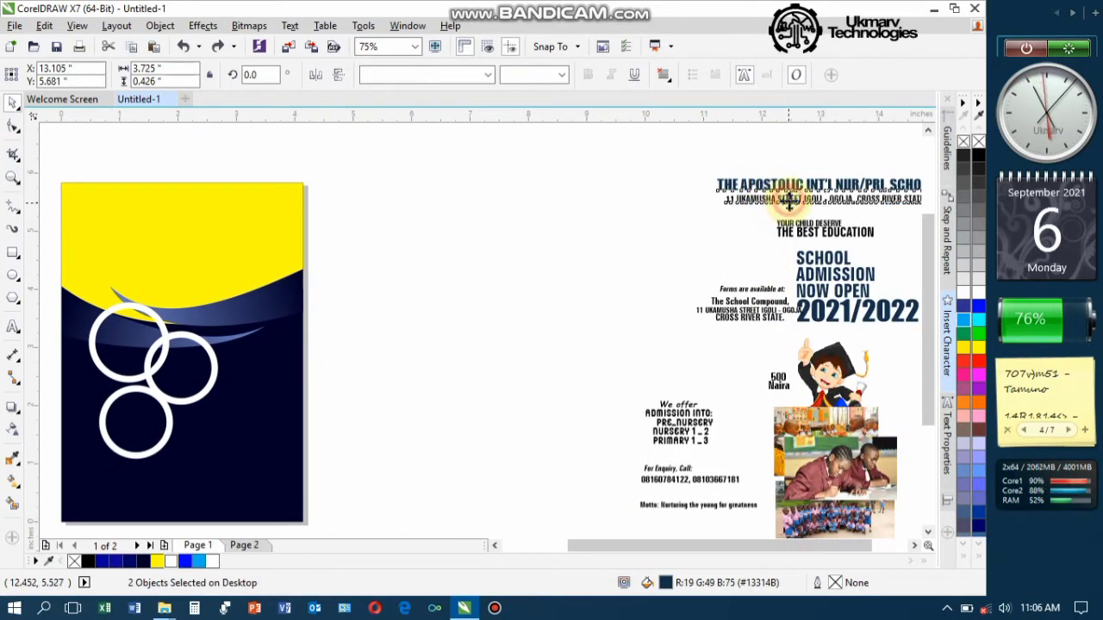
{"action": "left_click_drag", "start_coordinate": [788, 200], "coordinate": [151, 214]}
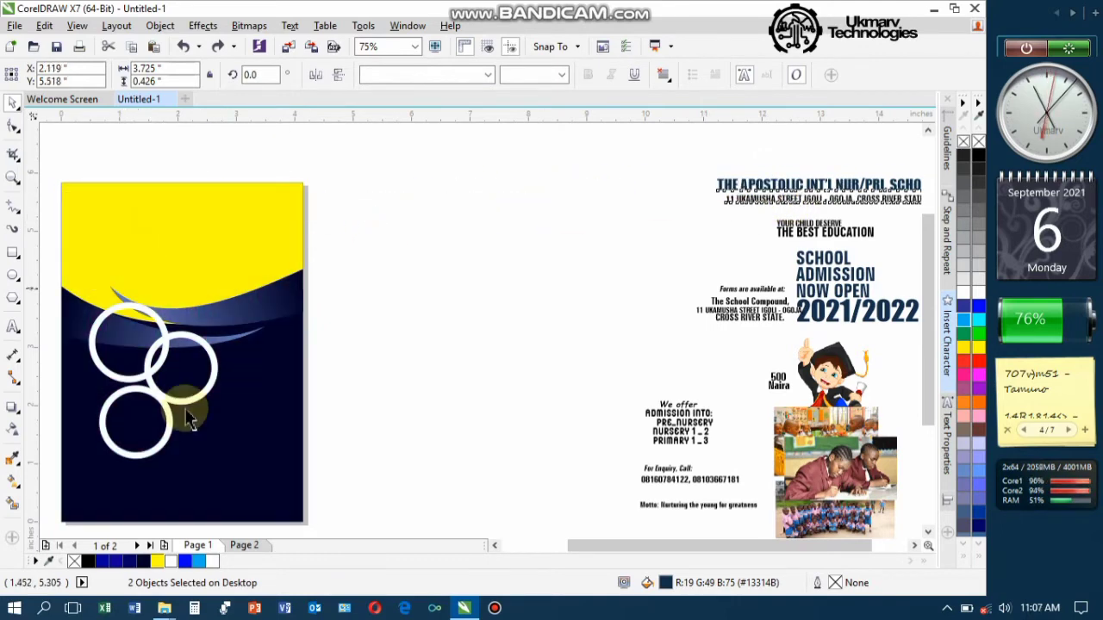
{"action": "left_click", "coordinate": [494, 545]}
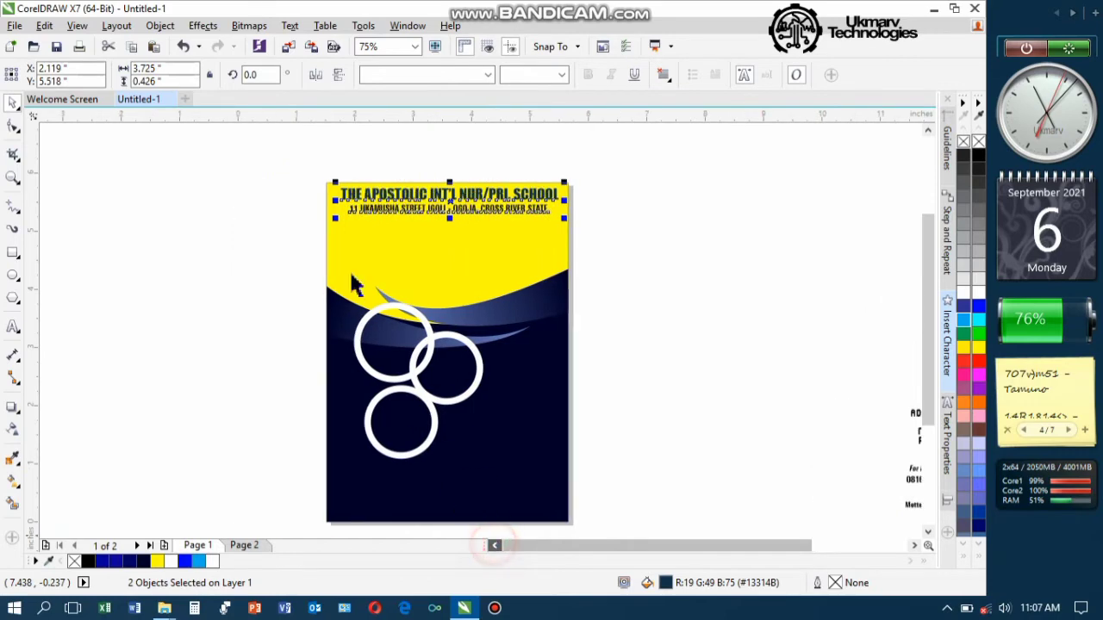
{"action": "scroll", "coordinate": [454, 173], "scroll_direction": "up", "scroll_amount": 2}
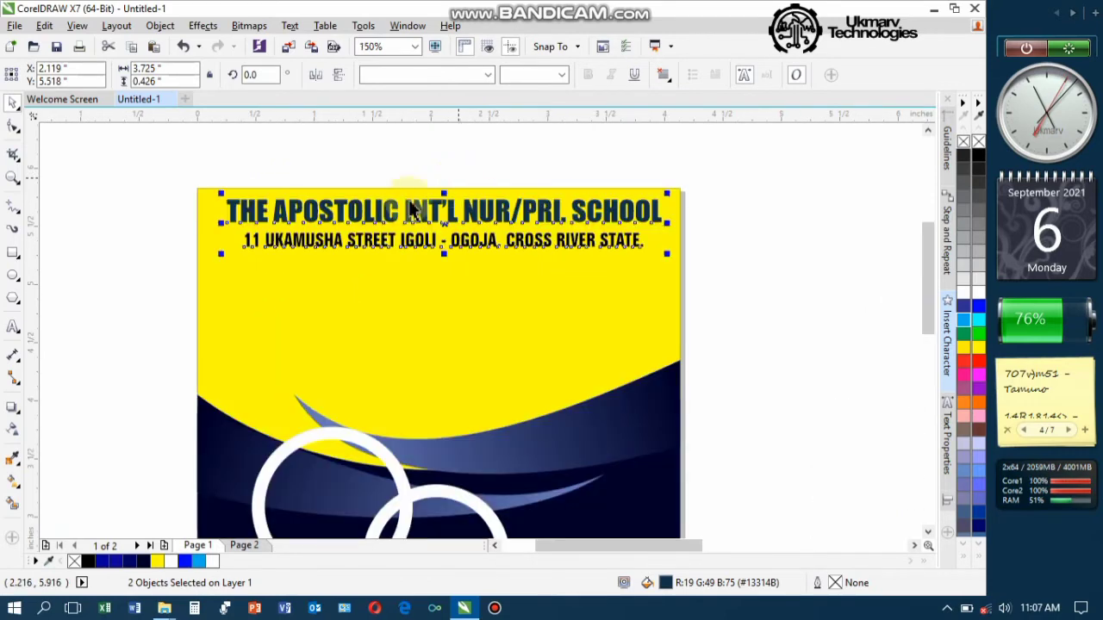
Step: Centre the school name and address line horizontally on the flyer's page-sized background
{"action": "left_click", "coordinate": [459, 316], "text": "shift"}
{"action": "key", "text": "c"}
{"action": "left_click", "coordinate": [796, 241]}
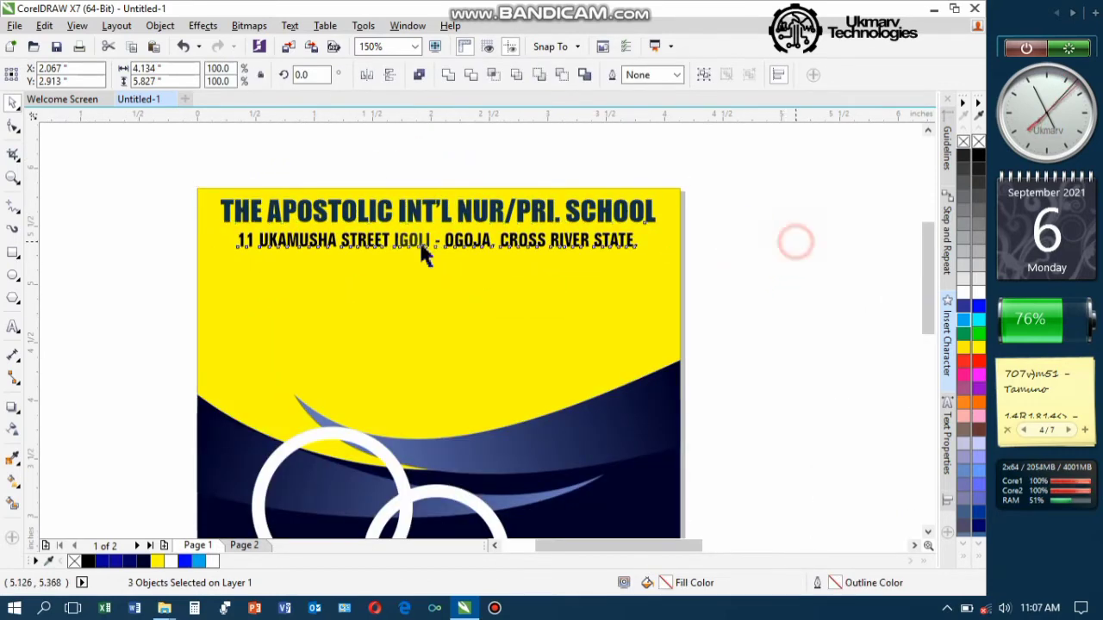
Step: Try nudging the address line up towards the school name and move it back
{"action": "left_click", "coordinate": [356, 242]}
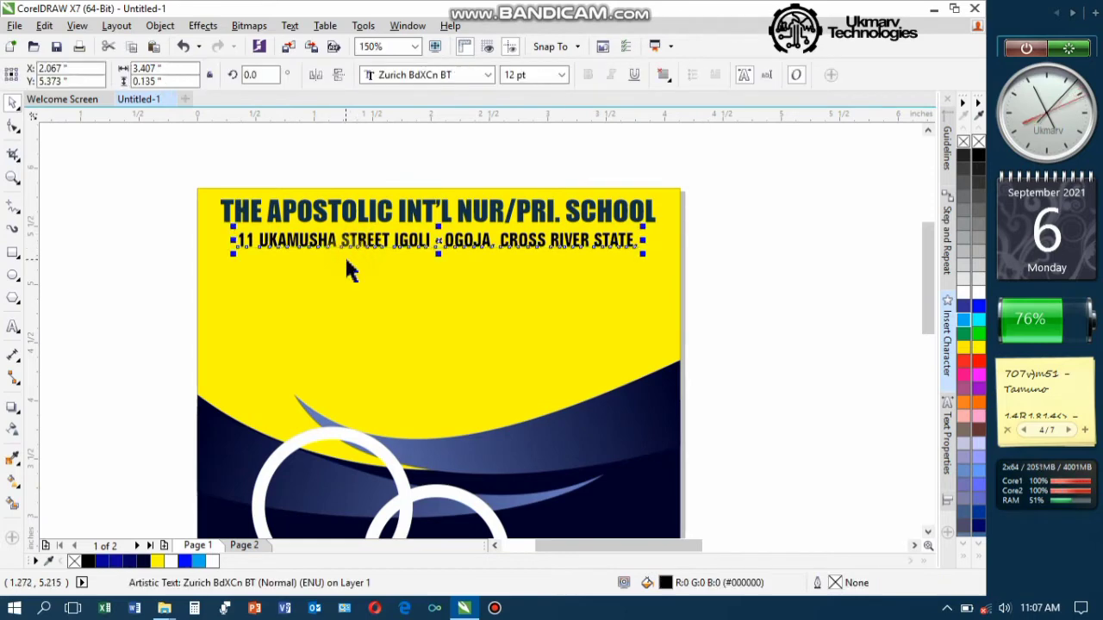
{"action": "key", "text": "Up"}
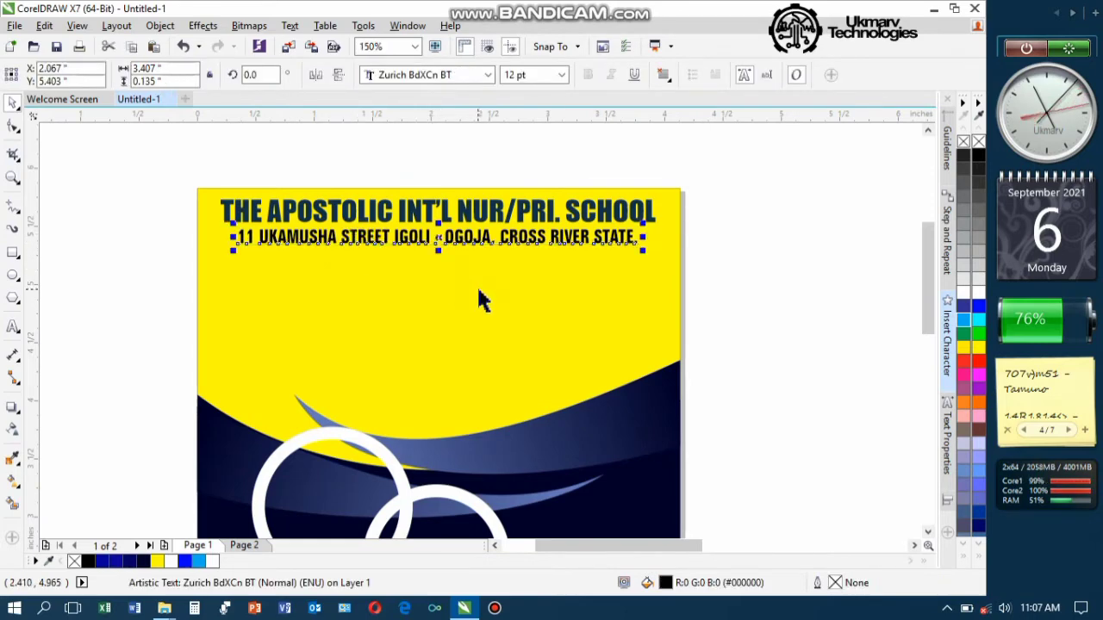
{"action": "key", "text": "Down"}
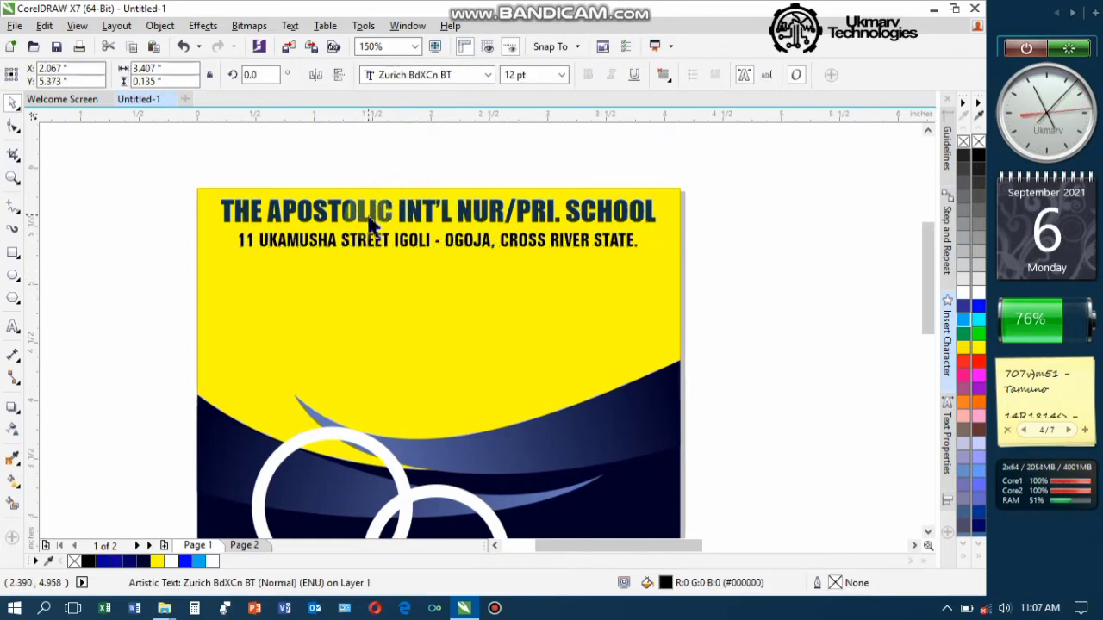
Step: Give the school name a 3.0 pt white outline with round corners, placed behind the fill and scaling with the object
{"action": "left_click", "coordinate": [369, 220]}
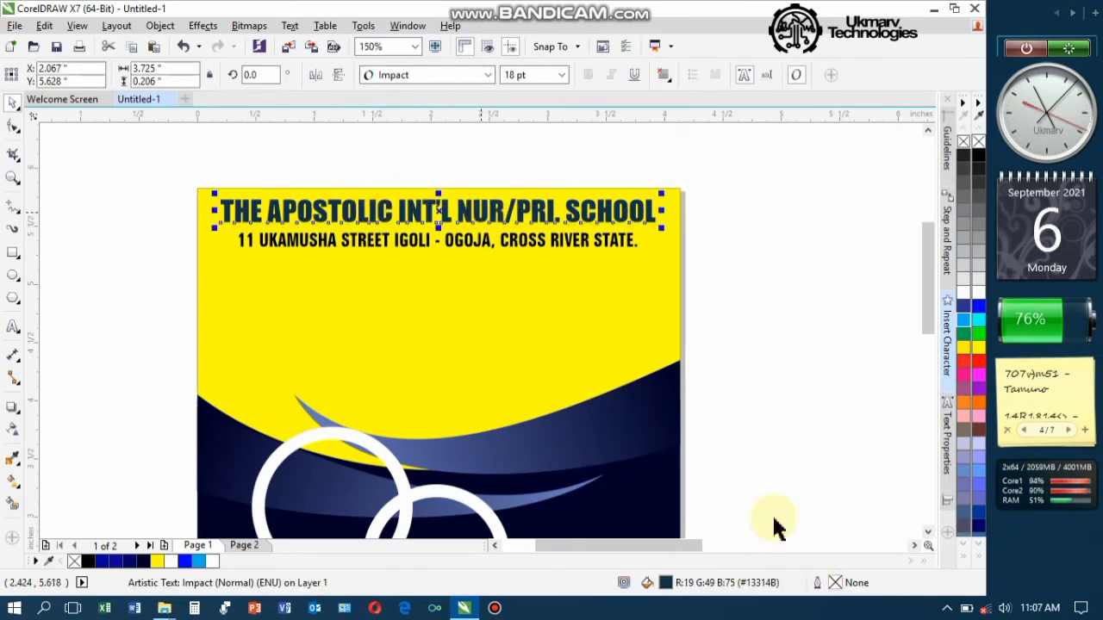
{"action": "double_click", "coordinate": [816, 584]}
{"action": "left_click", "coordinate": [388, 201]}
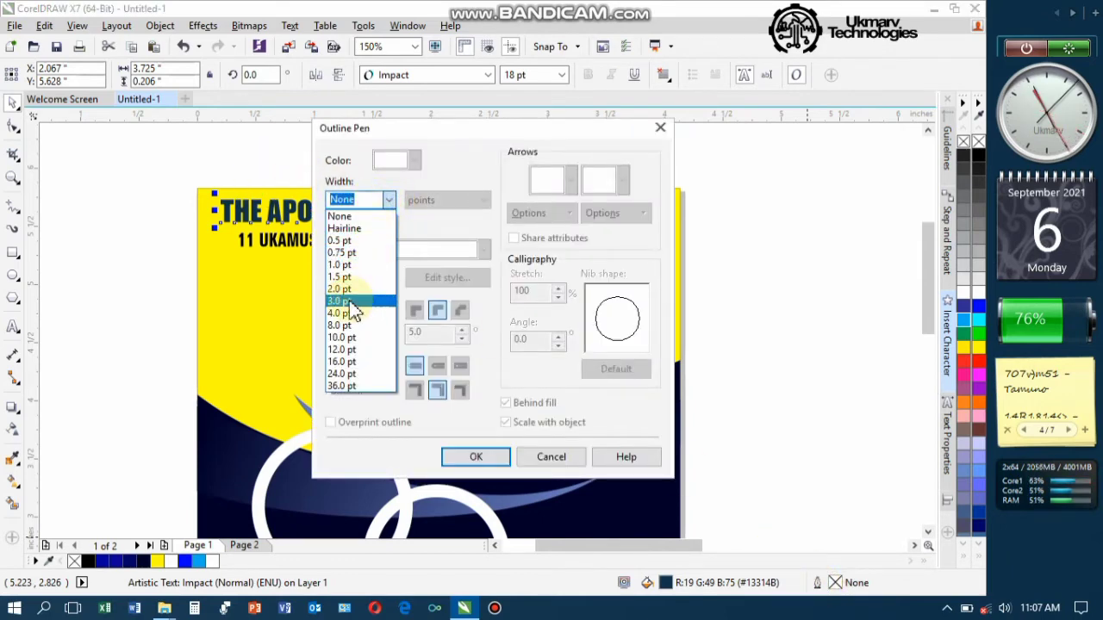
{"action": "left_click", "coordinate": [349, 303]}
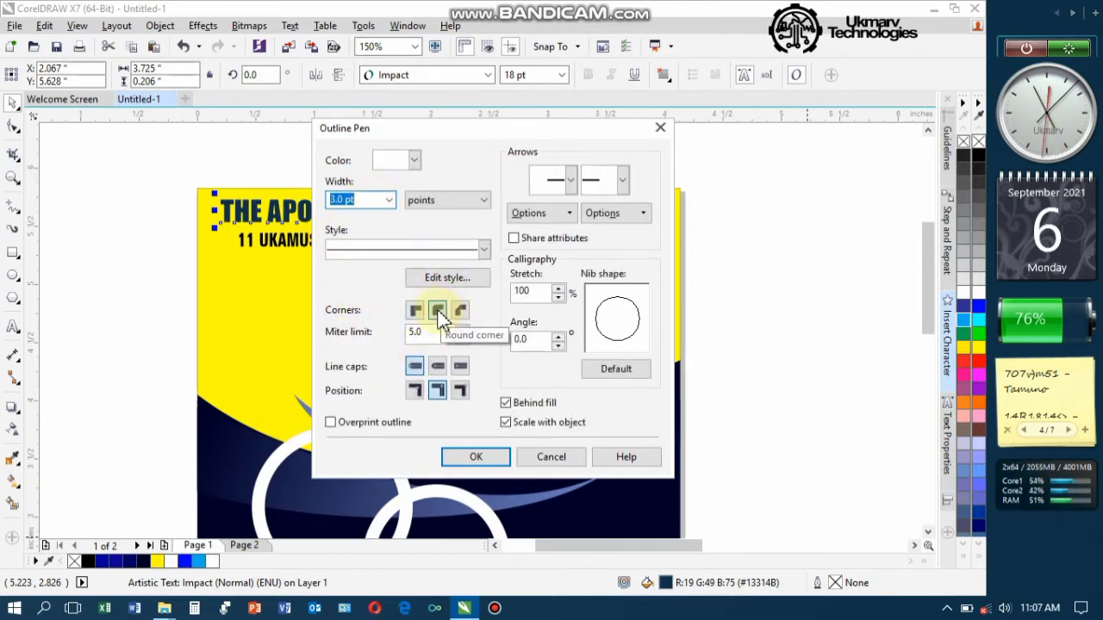
{"action": "left_click", "coordinate": [438, 313]}
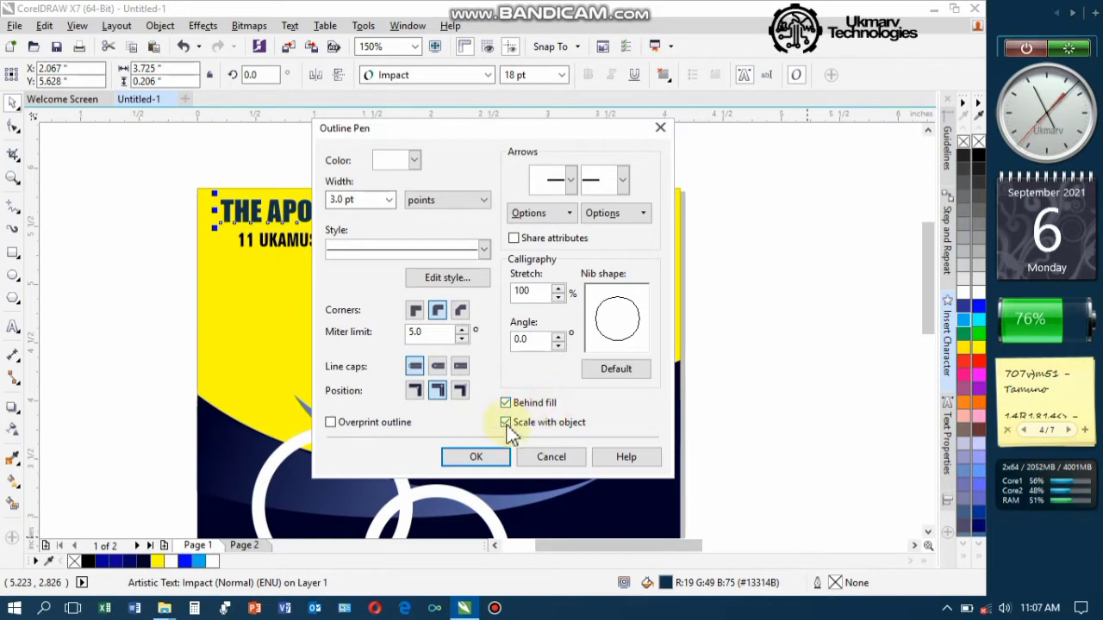
{"action": "left_click", "coordinate": [489, 457]}
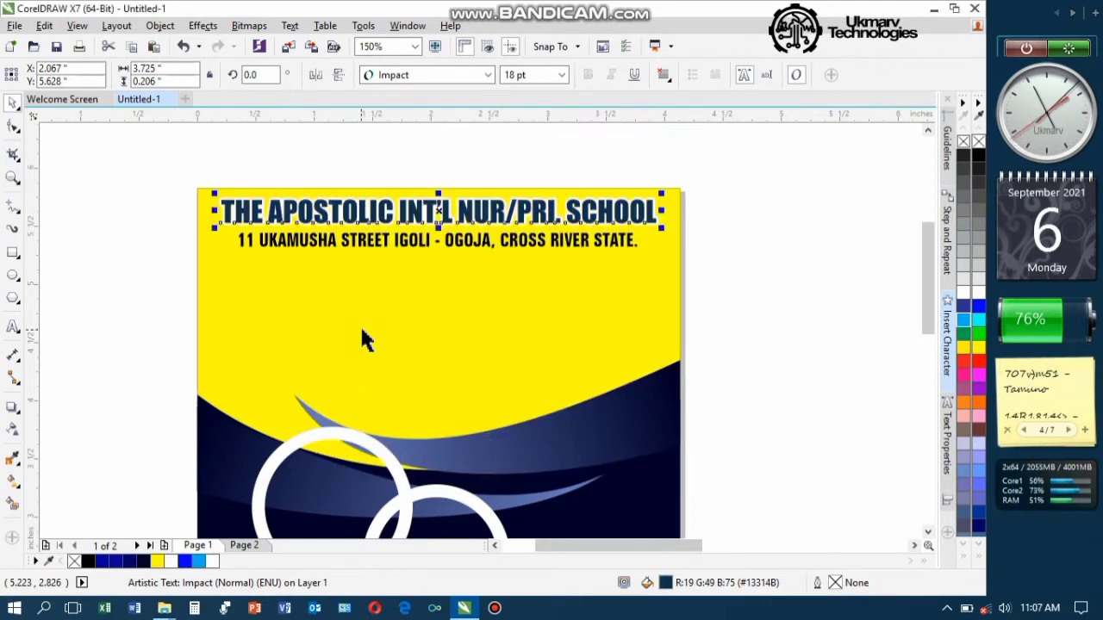
{"action": "scroll", "coordinate": [439, 206], "scroll_direction": "up", "scroll_amount": 2}
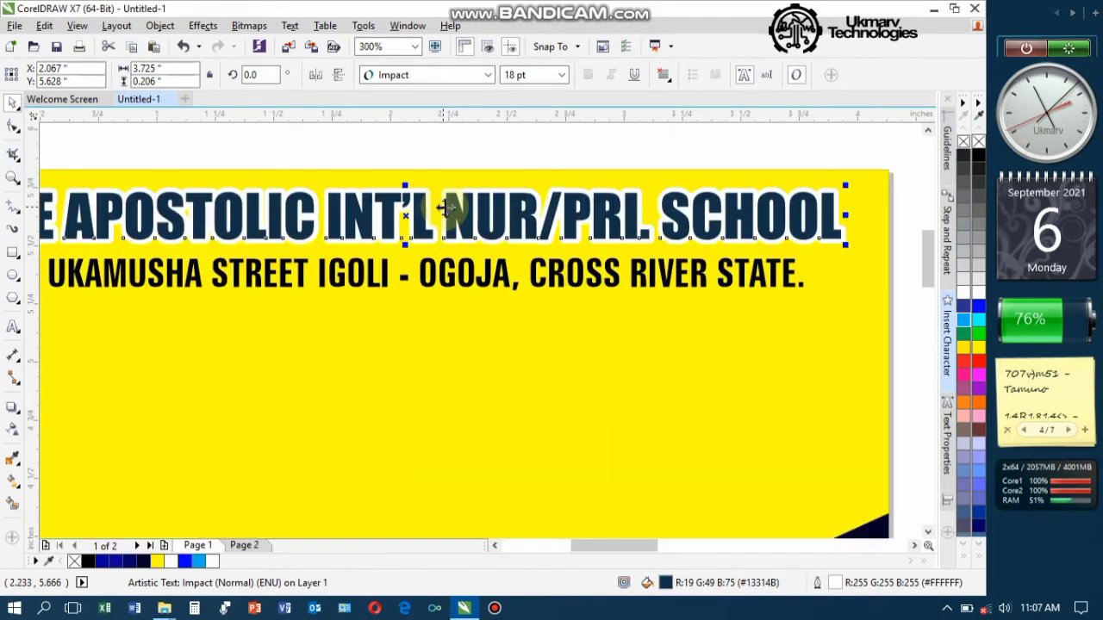
{"action": "scroll", "coordinate": [324, 210], "scroll_direction": "down", "scroll_amount": 2}
{"action": "scroll", "coordinate": [331, 216], "scroll_direction": "up", "scroll_amount": 1}
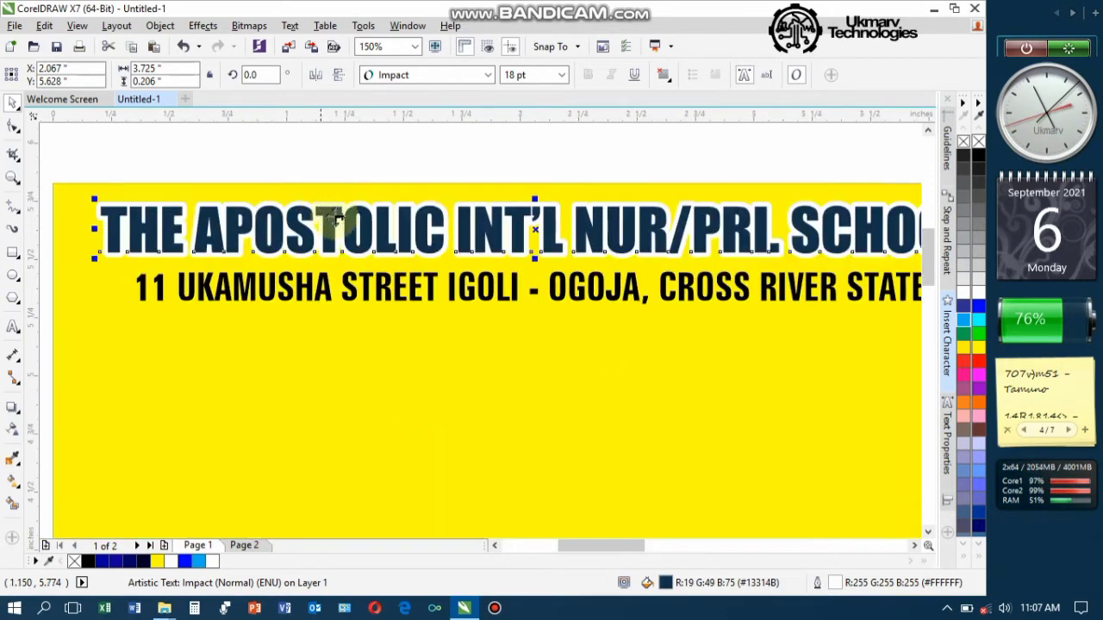
Step: Add a drop shadow to the school name with Normal merge mode and Outside feathering direction
{"action": "left_click", "coordinate": [12, 405]}
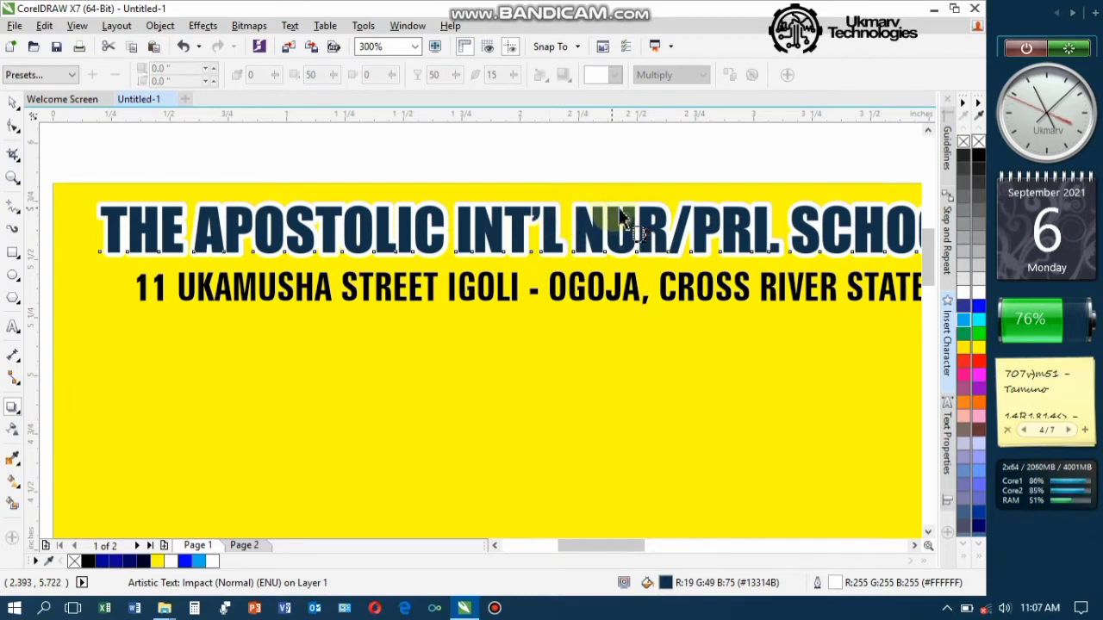
{"action": "left_click_drag", "start_coordinate": [619, 210], "coordinate": [533, 260]}
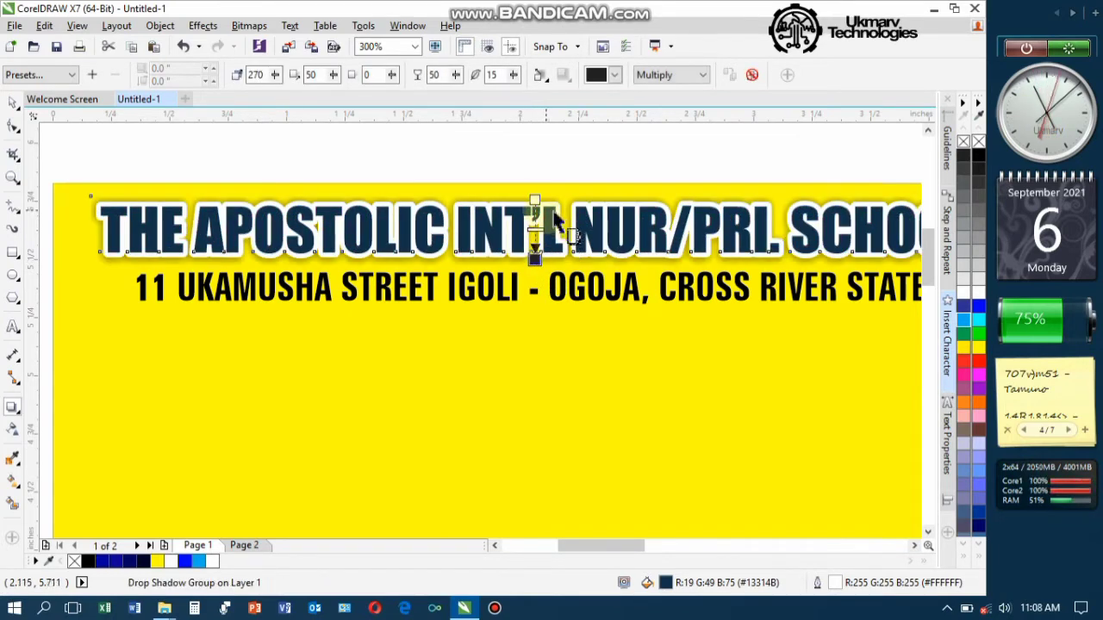
{"action": "left_click", "coordinate": [644, 74]}
{"action": "left_click", "coordinate": [655, 89]}
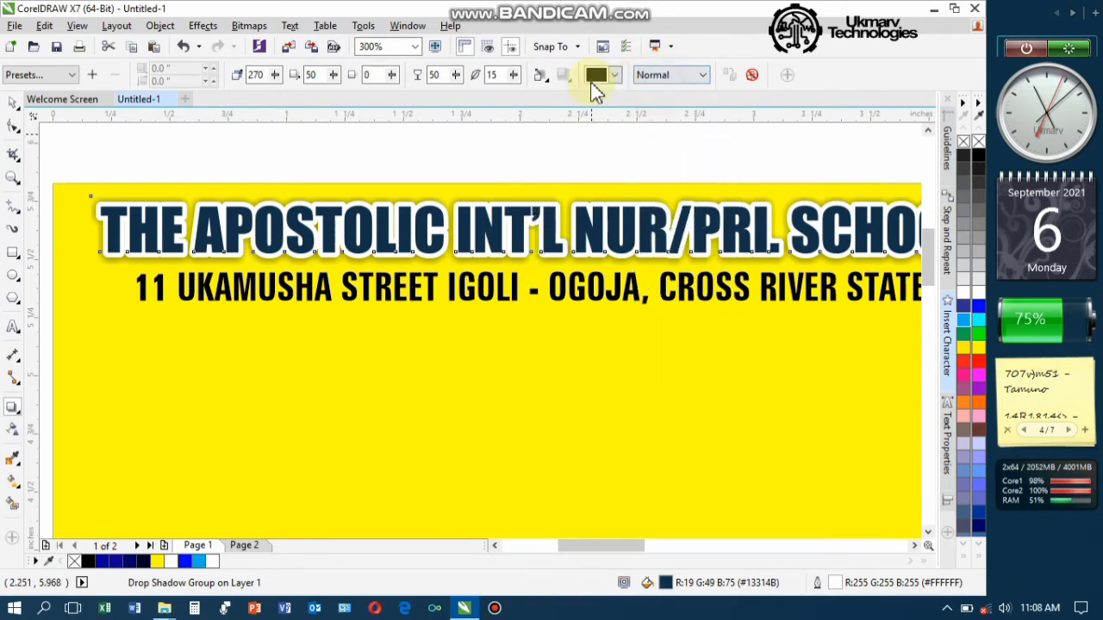
{"action": "left_click", "coordinate": [538, 76]}
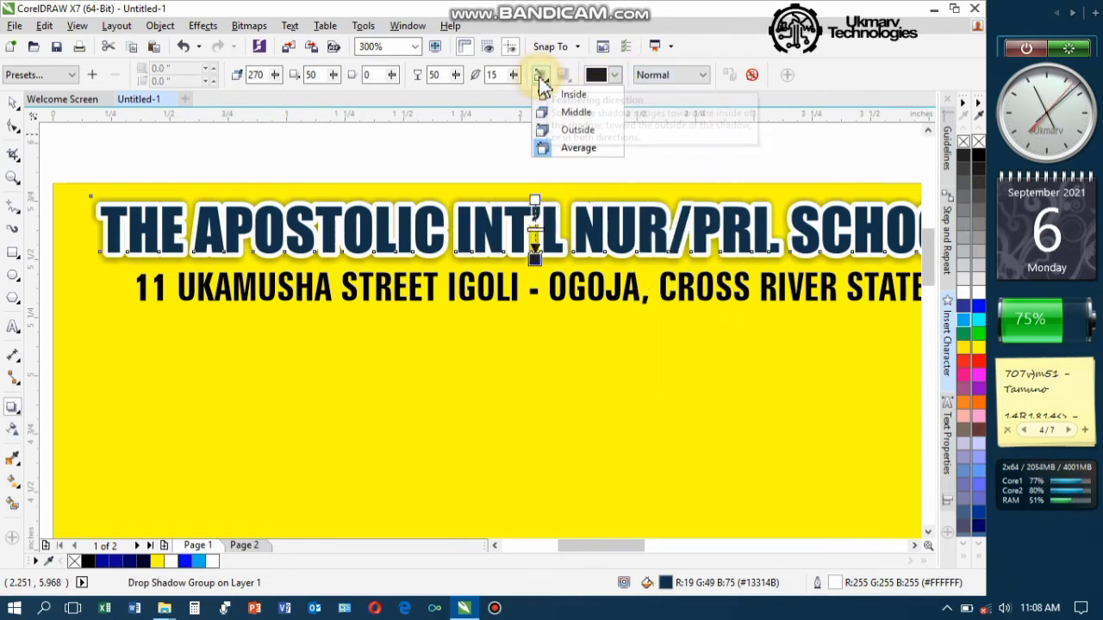
{"action": "left_click", "coordinate": [559, 130]}
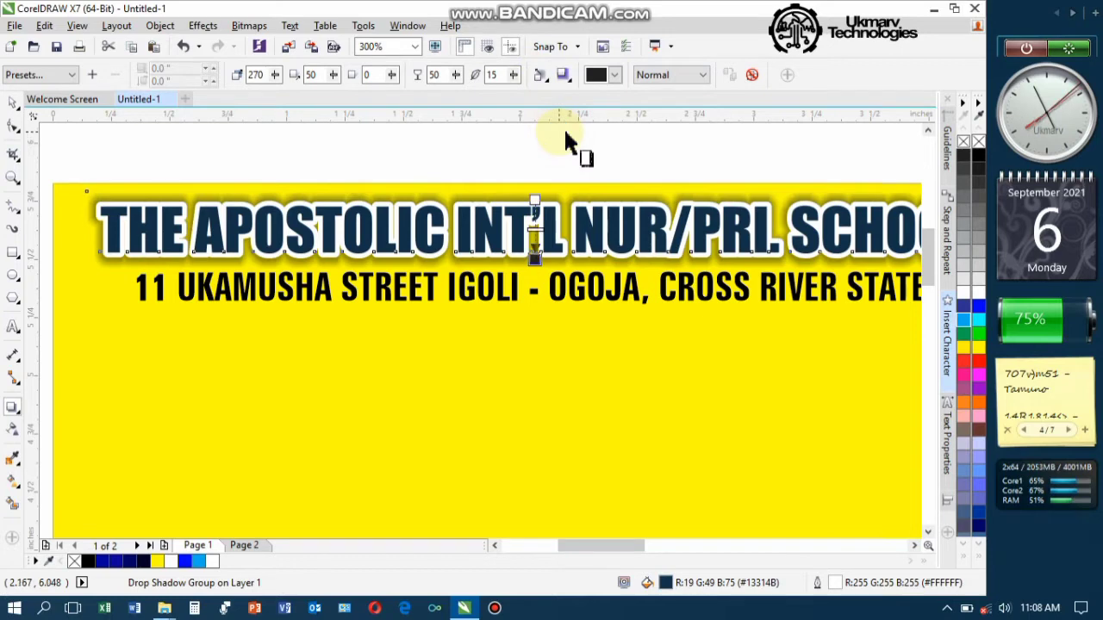
Step: Set the school name shadow's feathering to 6 and its opacity to 76
{"action": "left_click_drag", "start_coordinate": [502, 76], "coordinate": [422, 82]}
{"action": "type", "text": "6"}
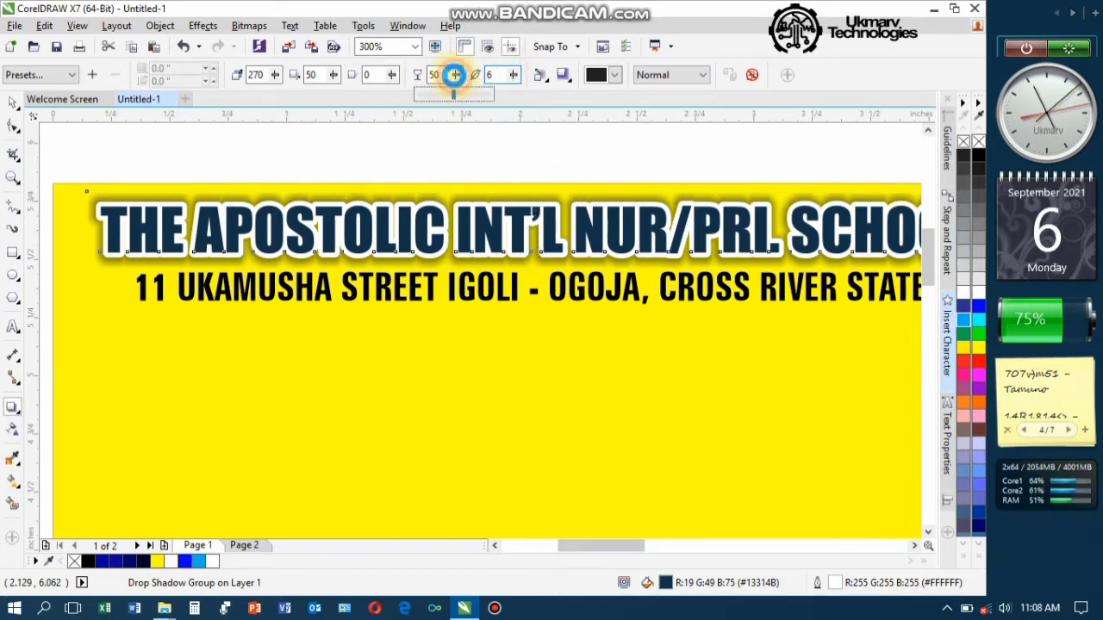
{"action": "left_click", "coordinate": [449, 76]}
{"action": "left_click", "coordinate": [447, 74]}
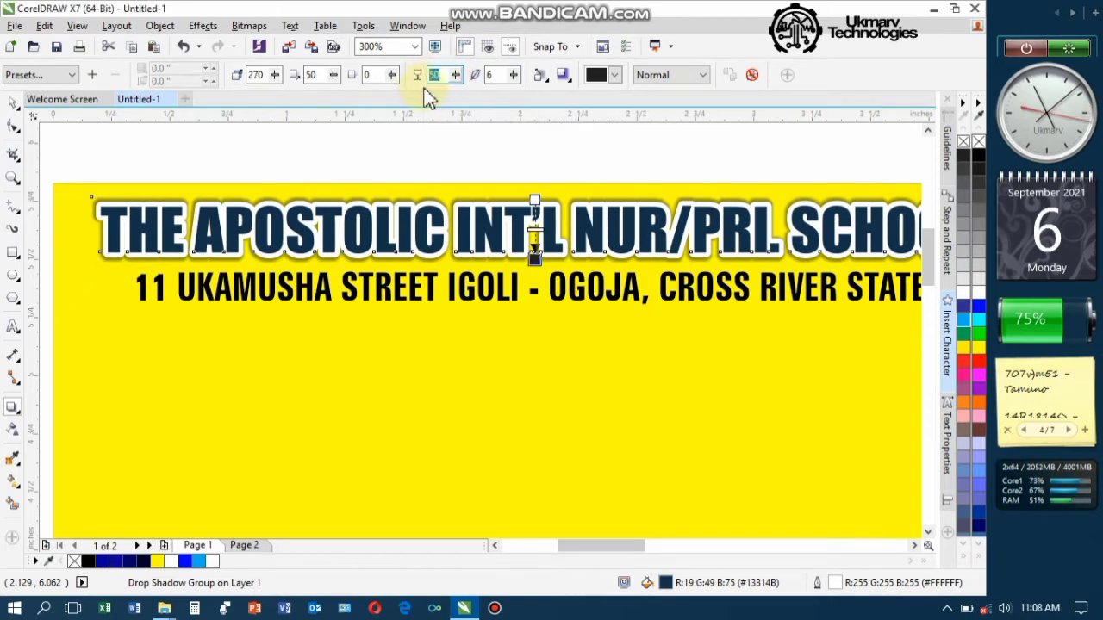
{"action": "key", "text": "Return"}
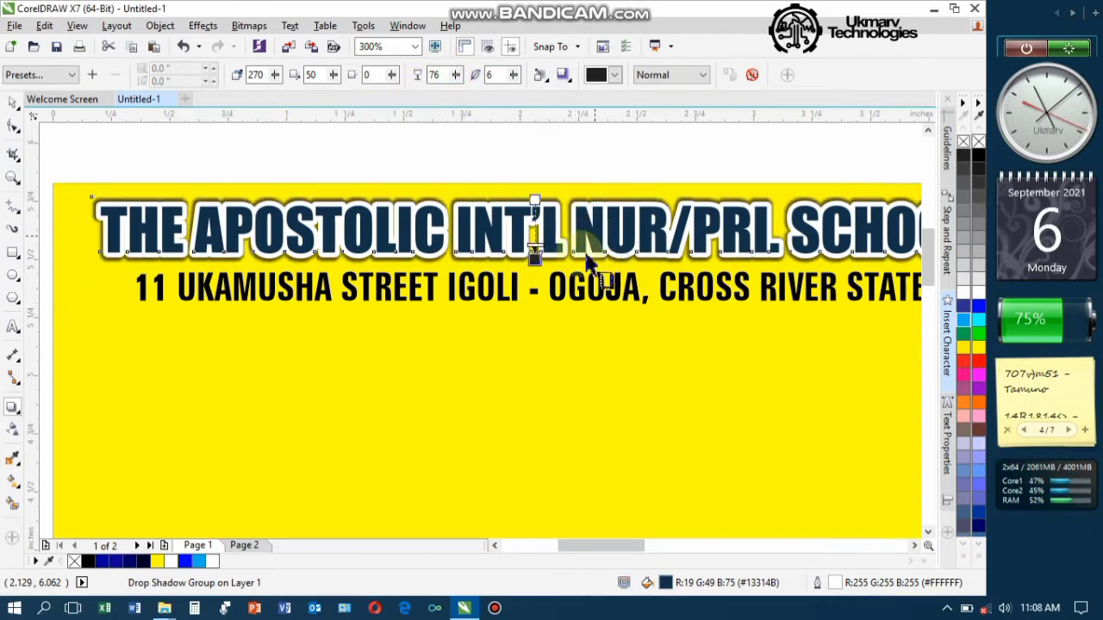
{"action": "key", "text": "space"}
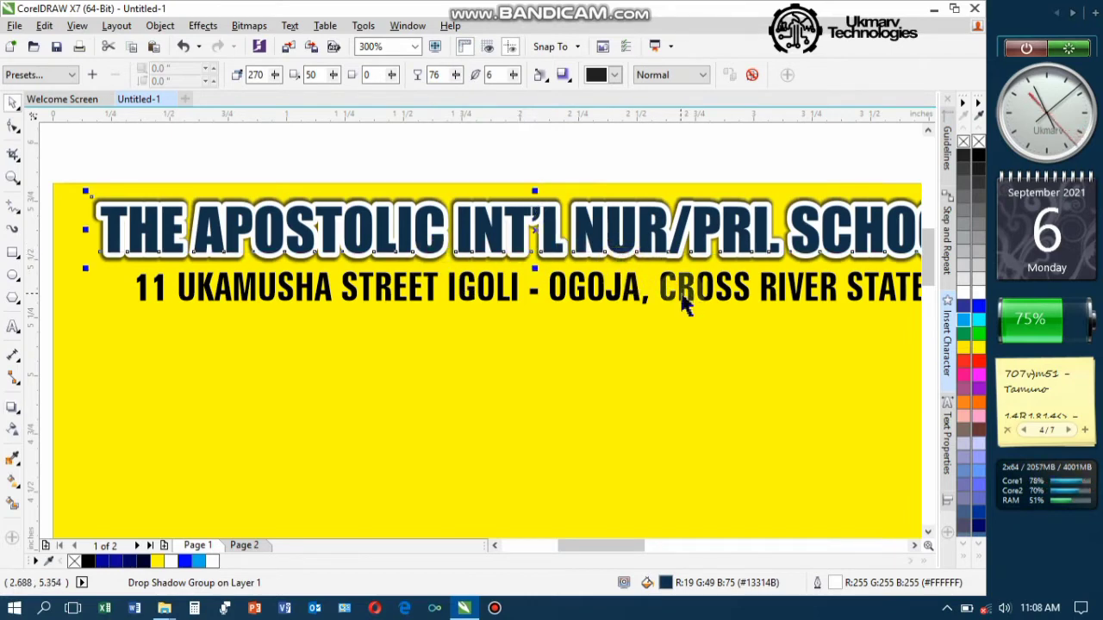
Step: Move the "SCHOOL ADMISSION NOW OPEN" and "2021/2022" texts together onto the flyer below the address, centred near X 3.02, Y 4.44 inches
{"action": "scroll", "coordinate": [680, 310], "scroll_direction": "down", "scroll_amount": 2}
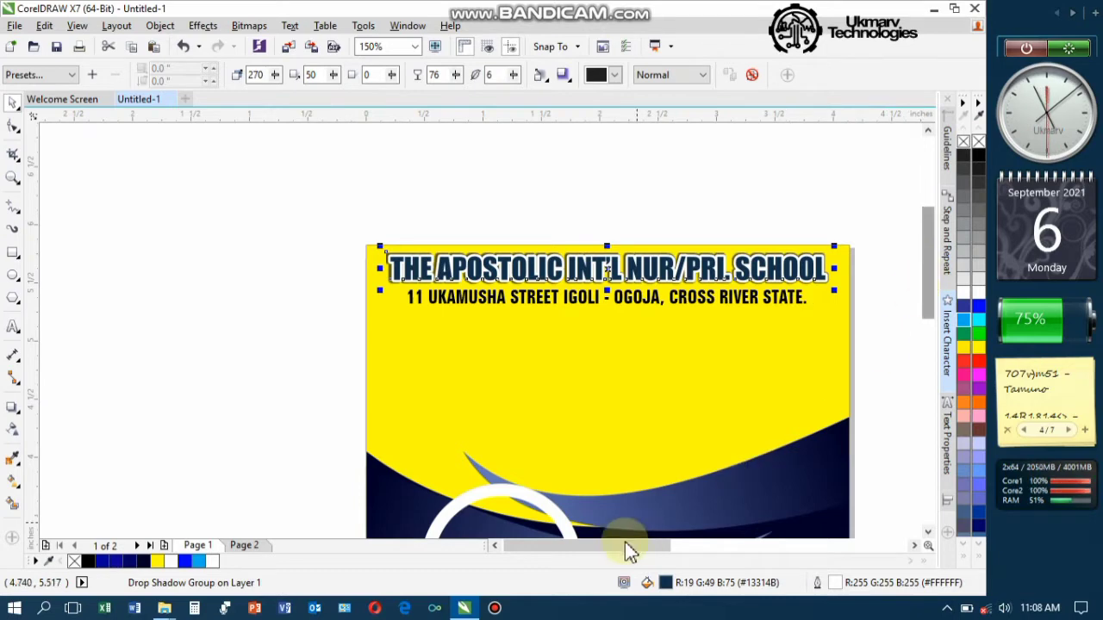
{"action": "left_click_drag", "start_coordinate": [629, 545], "coordinate": [663, 546]}
{"action": "right_click", "coordinate": [834, 349]}
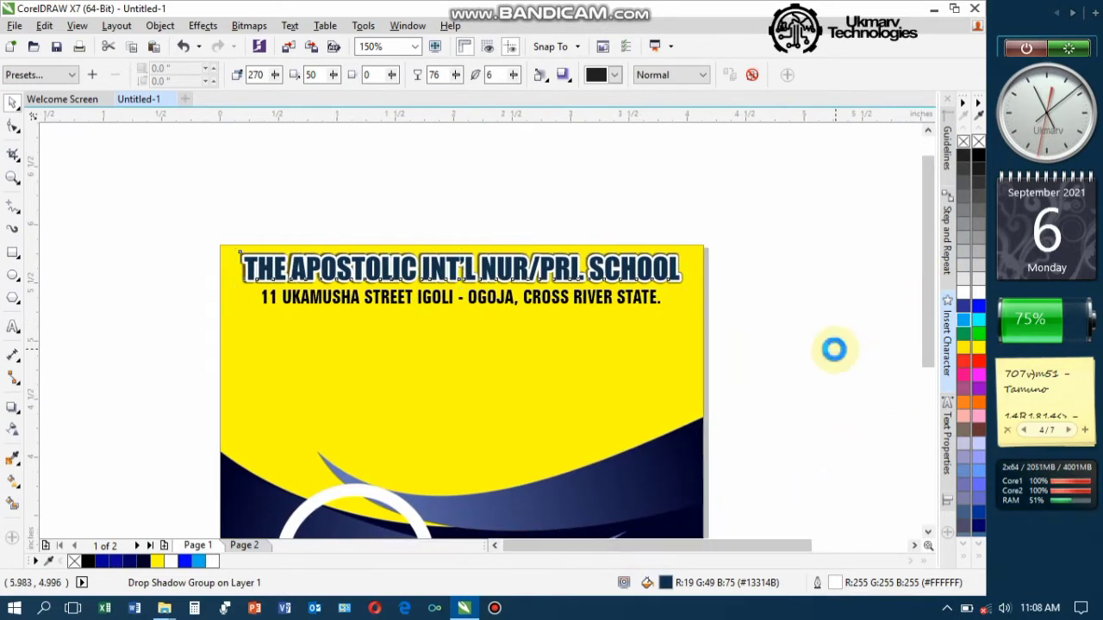
{"action": "left_click", "coordinate": [914, 545]}
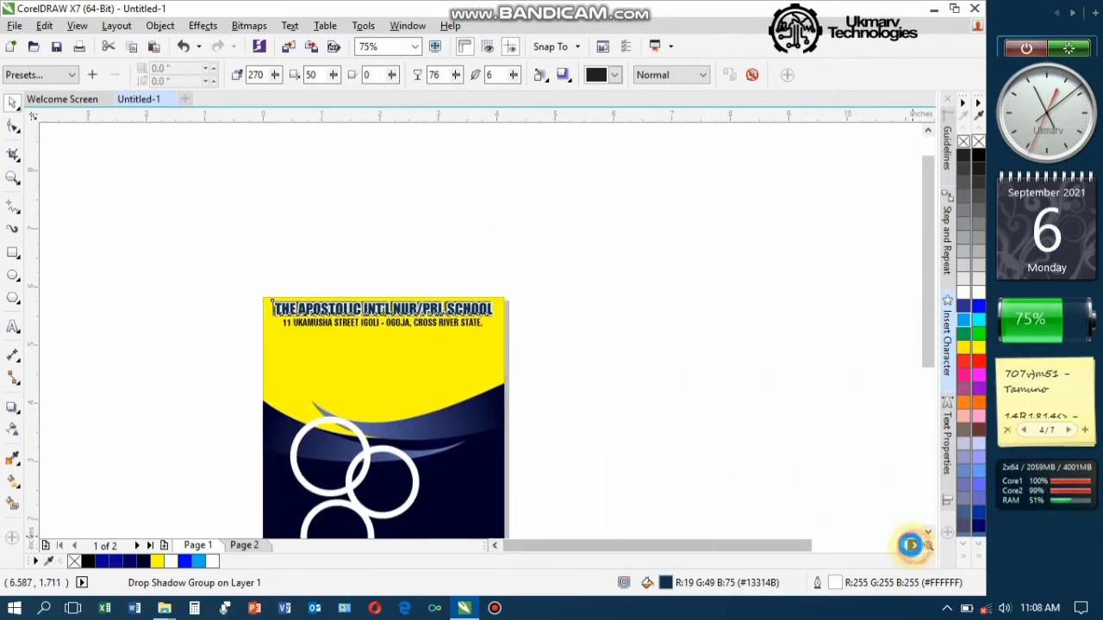
{"action": "left_click_drag", "start_coordinate": [790, 545], "coordinate": [847, 548]}
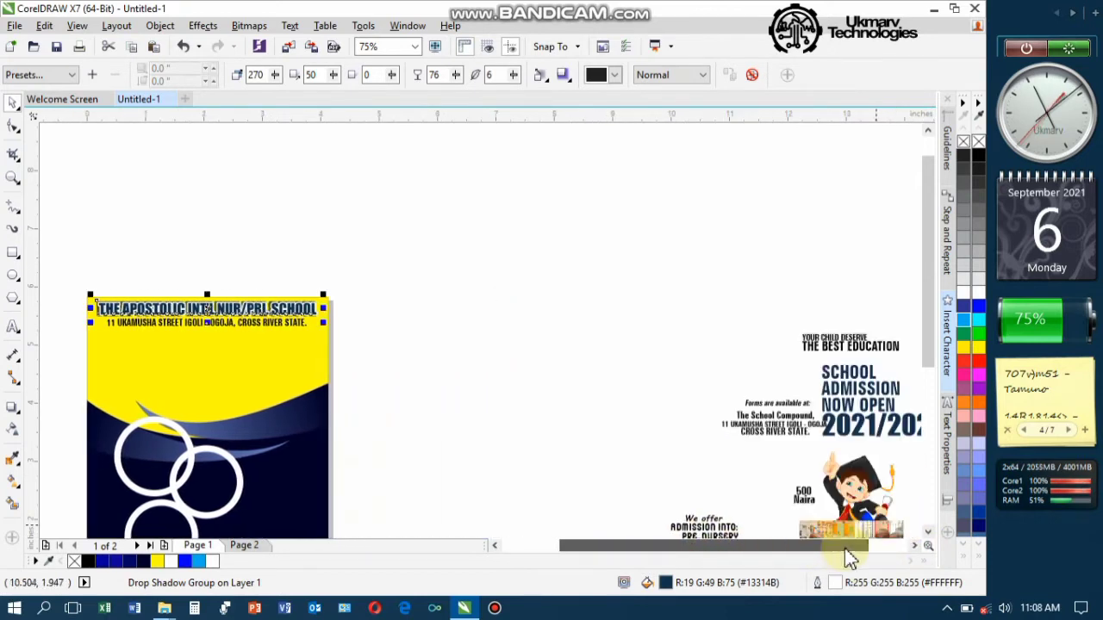
{"action": "left_click", "coordinate": [847, 371]}
{"action": "left_click", "coordinate": [853, 437]}
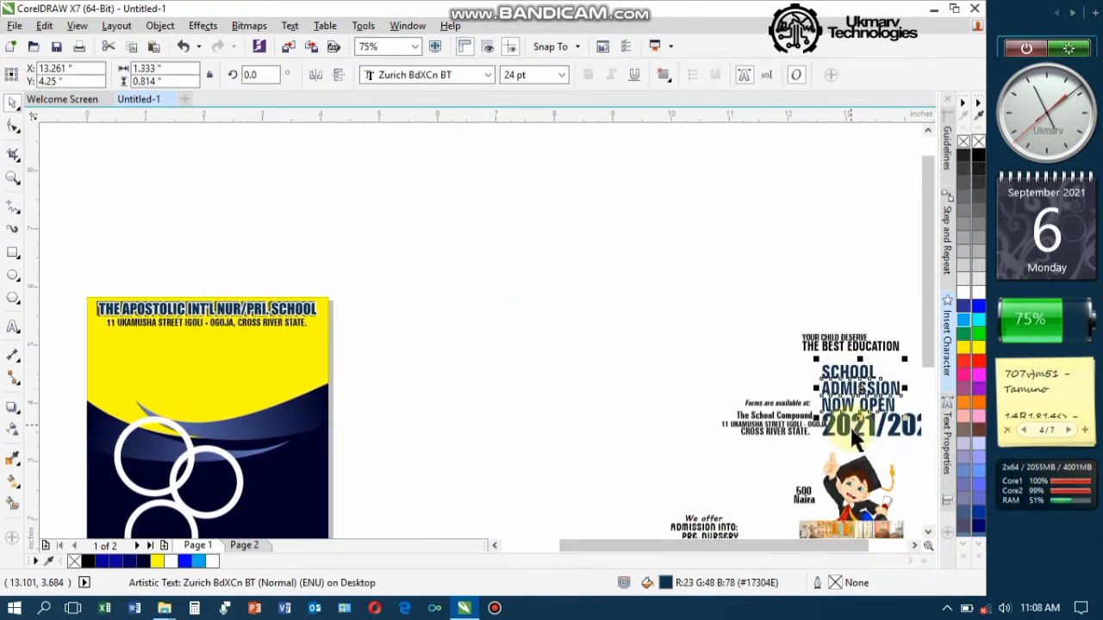
{"action": "left_click", "coordinate": [849, 431]}
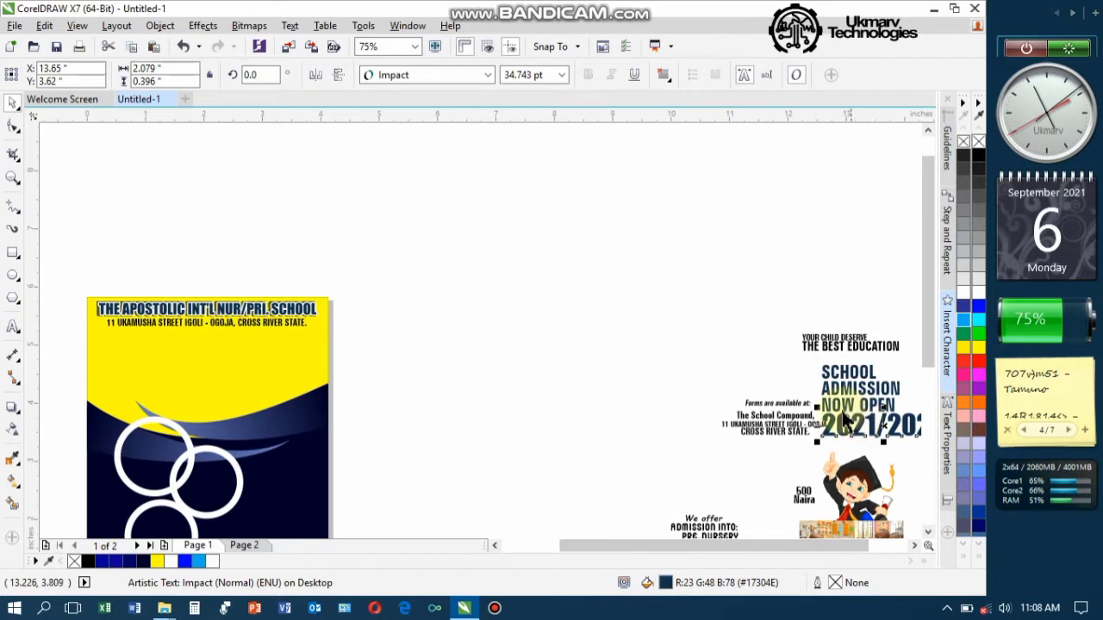
{"action": "left_click", "coordinate": [848, 410], "text": "shift"}
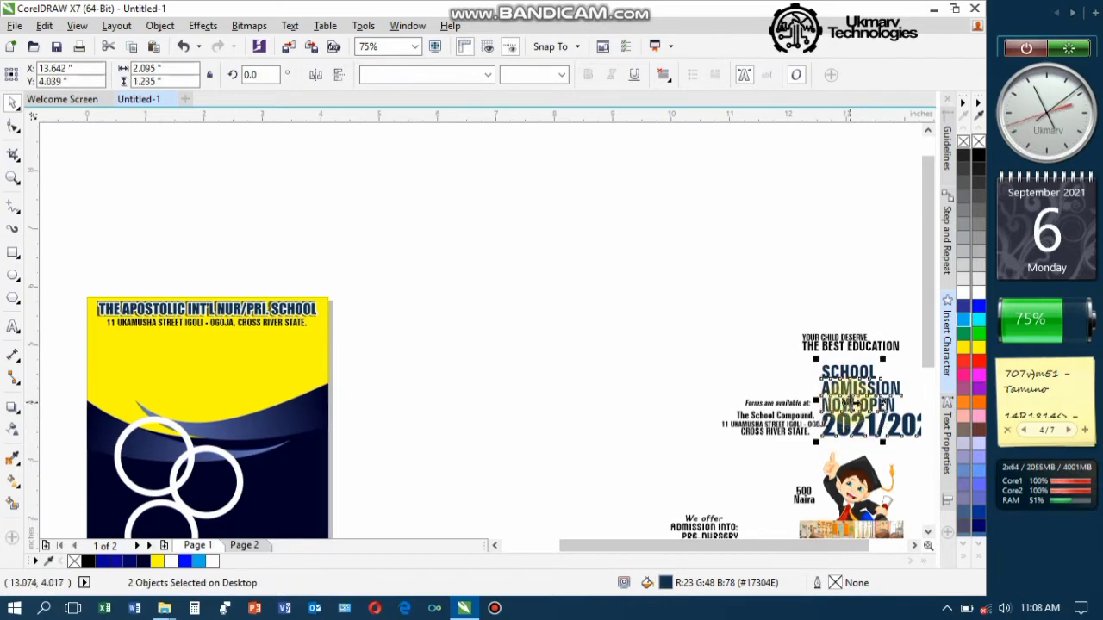
{"action": "left_click_drag", "start_coordinate": [848, 410], "coordinate": [230, 381]}
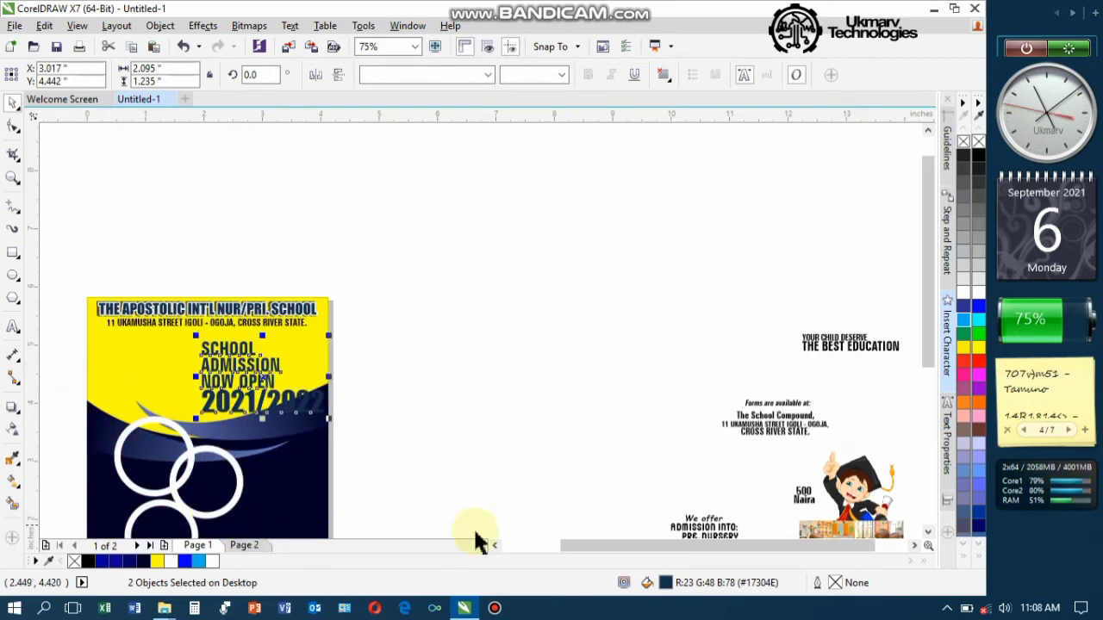
{"action": "left_click_drag", "start_coordinate": [937, 344], "coordinate": [938, 382]}
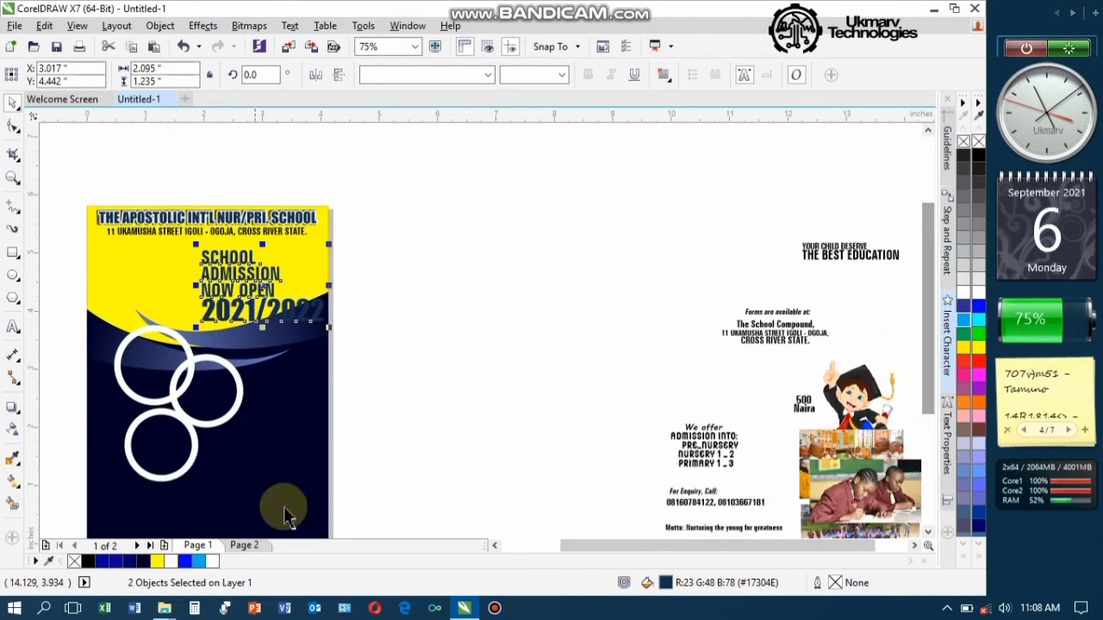
{"action": "left_click_drag", "start_coordinate": [609, 547], "coordinate": [529, 546]}
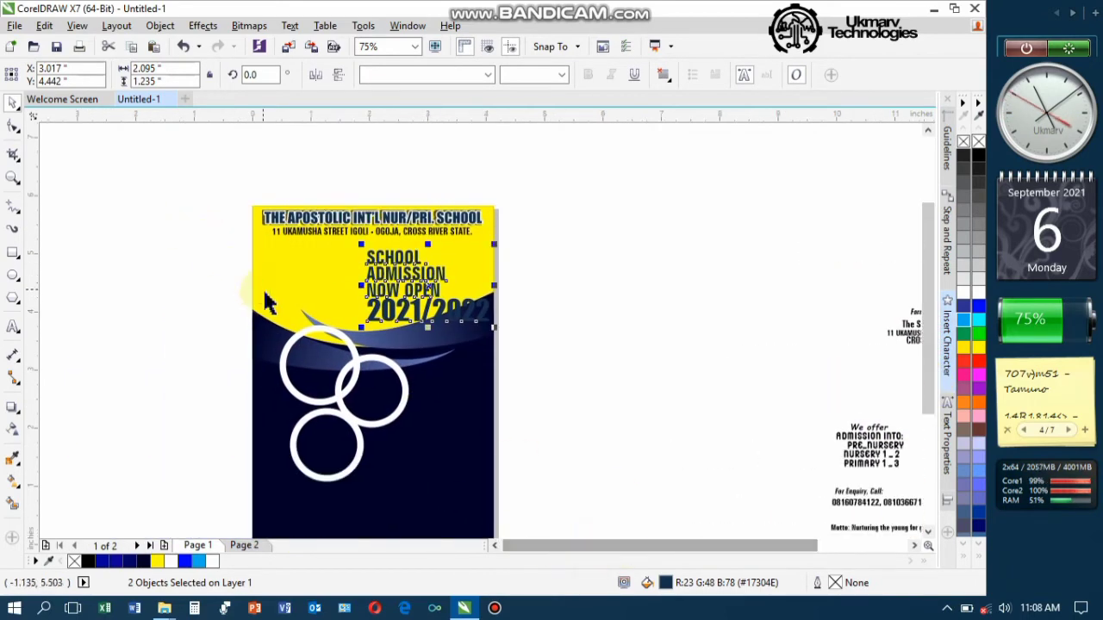
Step: Shrink the "SCHOOL ADMISSION NOW OPEN" and "2021/2022" texts together to about 1.49 × 0.88 inches within the yellow area
{"action": "scroll", "coordinate": [263, 292], "scroll_direction": "up", "scroll_amount": 1}
{"action": "left_click_drag", "start_coordinate": [720, 358], "coordinate": [665, 330]}
{"action": "left_click_drag", "start_coordinate": [559, 274], "coordinate": [591, 266]}
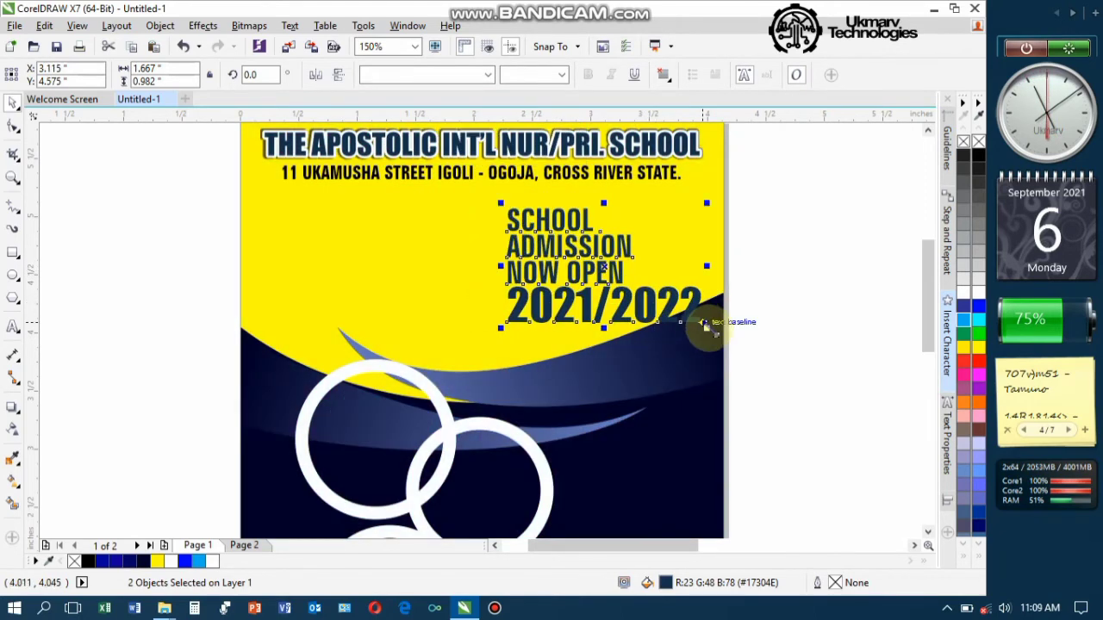
{"action": "mouse_move", "coordinate": [706, 326]}
{"action": "left_mouse_down"}
{"action": "mouse_move", "coordinate": [686, 315]}
{"action": "mouse_move", "coordinate": [705, 317]}
{"action": "left_mouse_up"}
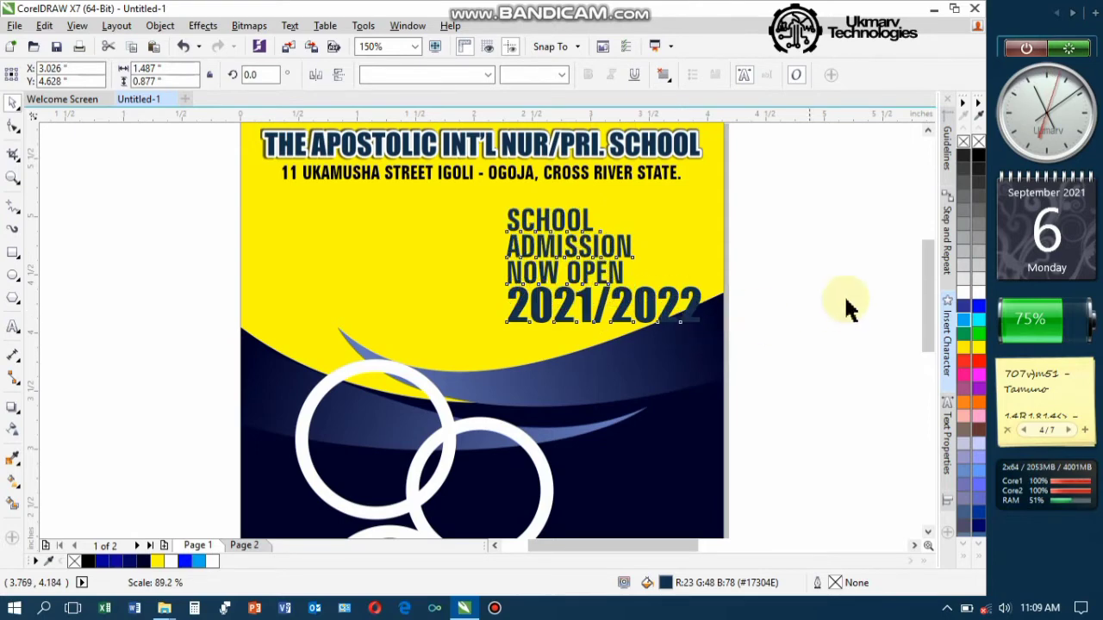
{"action": "left_click", "coordinate": [537, 305]}
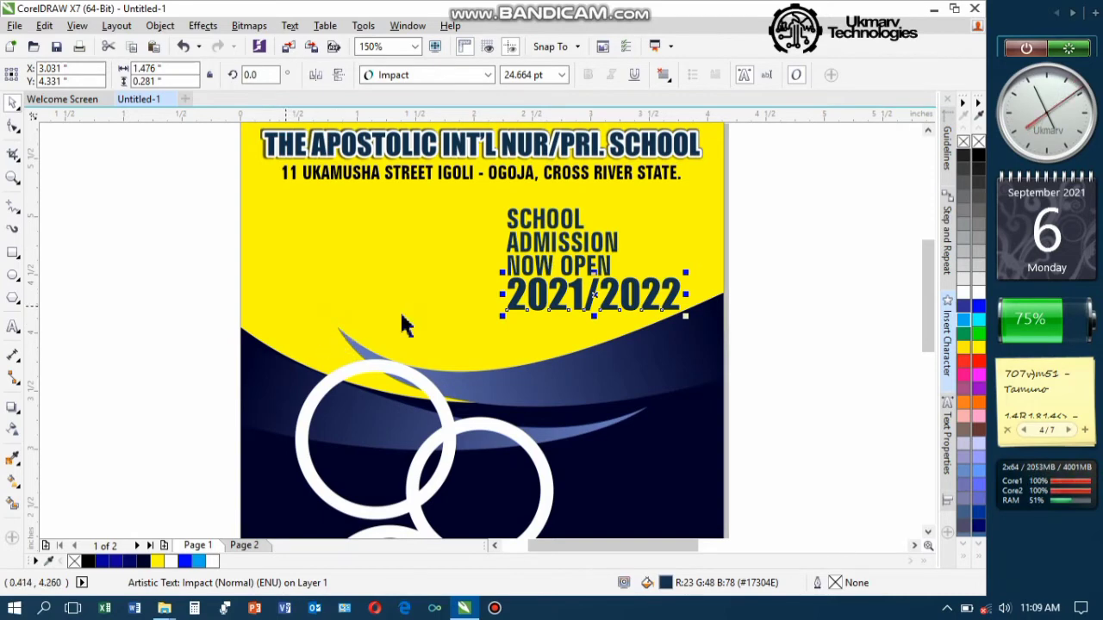
Step: Move the graduate boy clipart onto the flyer's yellow area beside the admission text and shrink it to about 1.07 × 1.63 inches
{"action": "left_click_drag", "start_coordinate": [569, 546], "coordinate": [726, 540]}
{"action": "scroll", "coordinate": [706, 404], "scroll_direction": "down", "scroll_amount": 2}
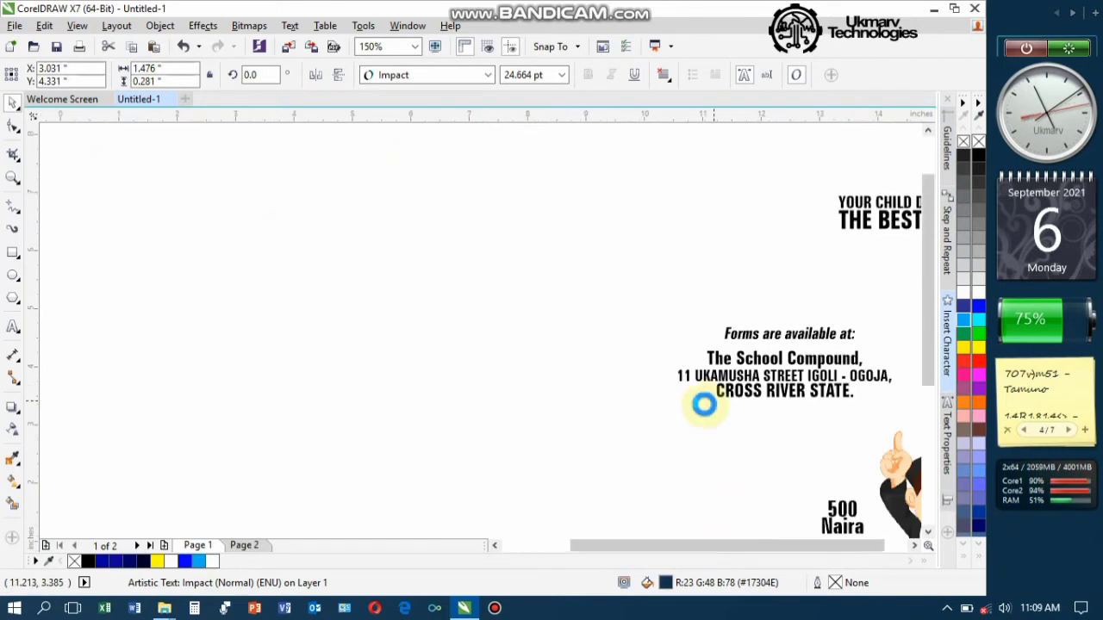
{"action": "mouse_move", "coordinate": [763, 431]}
{"action": "left_mouse_down"}
{"action": "mouse_move", "coordinate": [373, 436]}
{"action": "mouse_move", "coordinate": [412, 370]}
{"action": "mouse_move", "coordinate": [394, 410]}
{"action": "left_mouse_up"}
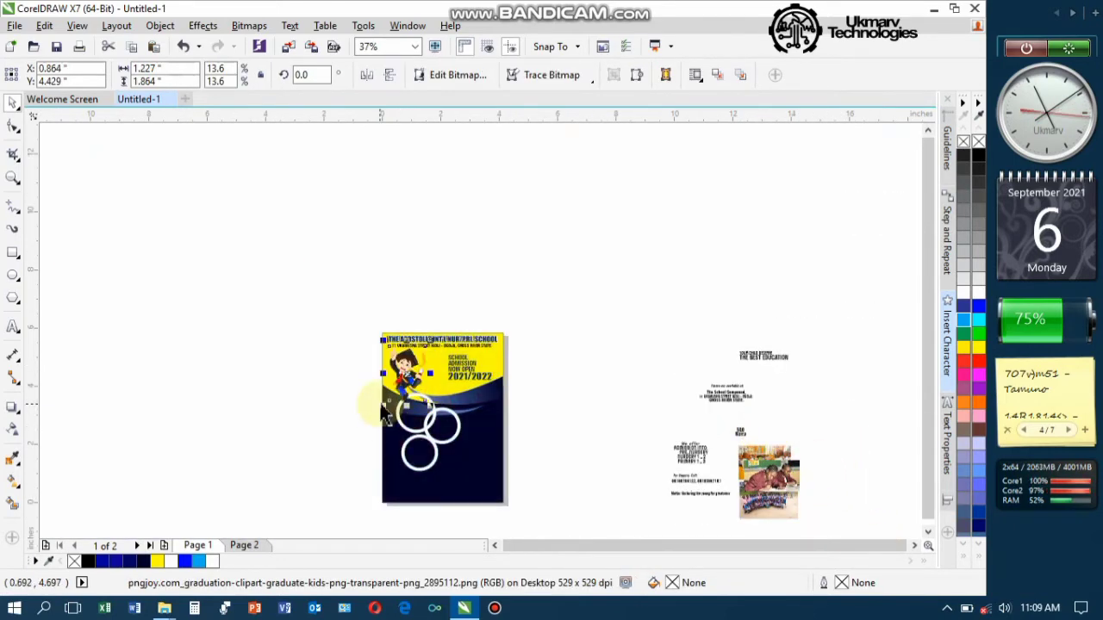
{"action": "scroll", "coordinate": [392, 405], "scroll_direction": "up", "scroll_amount": 2}
{"action": "scroll", "coordinate": [390, 403], "scroll_direction": "up", "scroll_amount": 2}
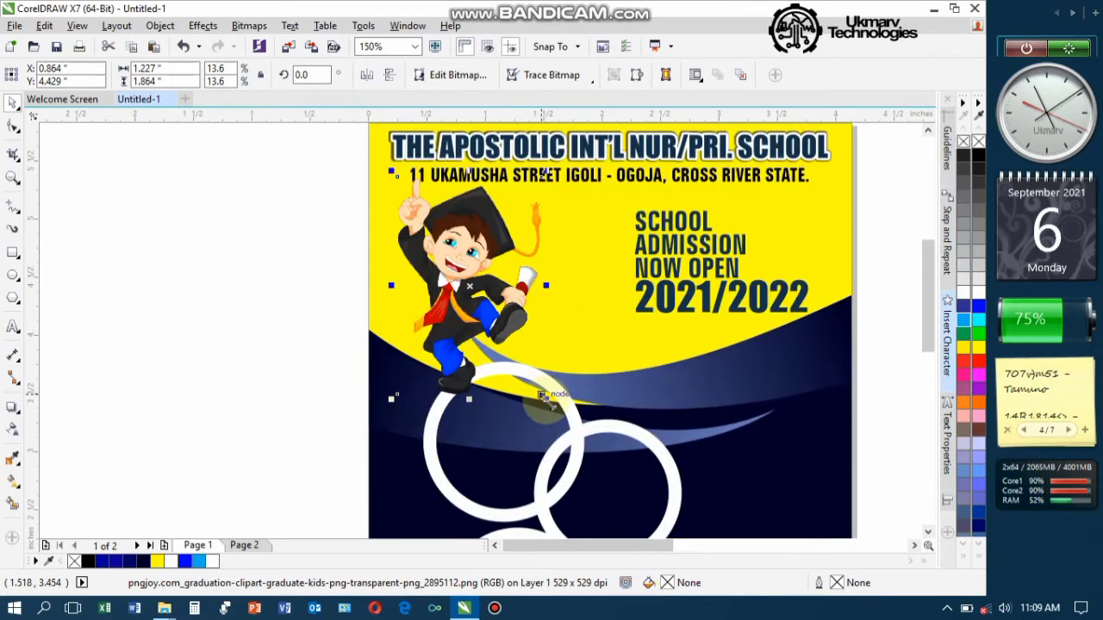
{"action": "left_click_drag", "start_coordinate": [552, 401], "coordinate": [527, 394]}
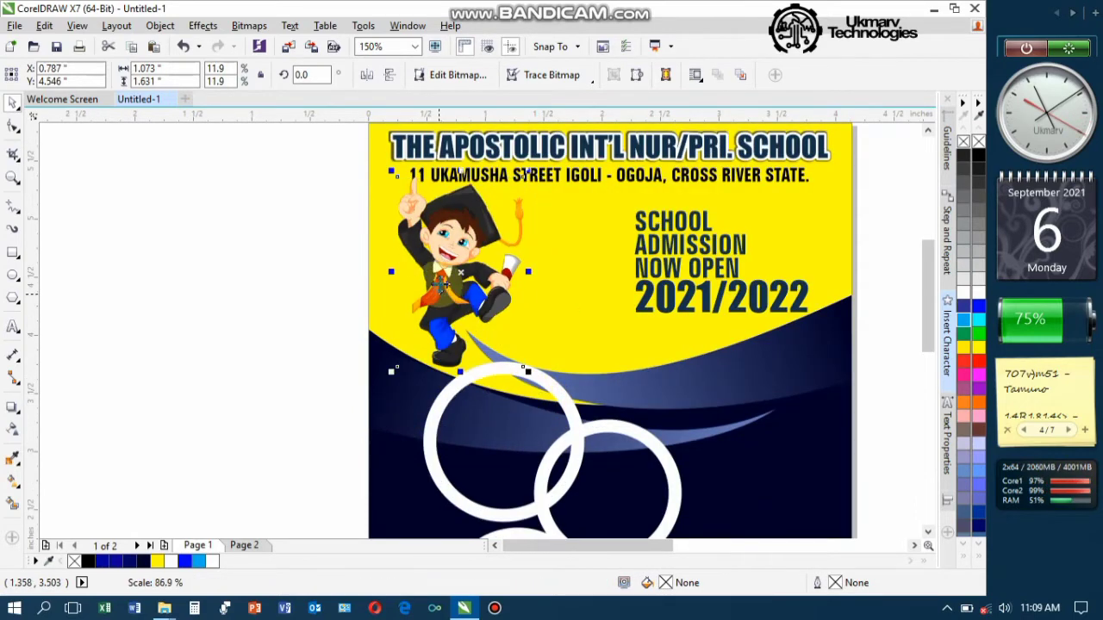
Step: Lower the graduate boy clipart slightly and shrink it to about 0.90 × 1.37 inches
{"action": "scroll", "coordinate": [449, 272], "scroll_direction": "up", "scroll_amount": 2}
{"action": "left_click_drag", "start_coordinate": [473, 269], "coordinate": [468, 293]}
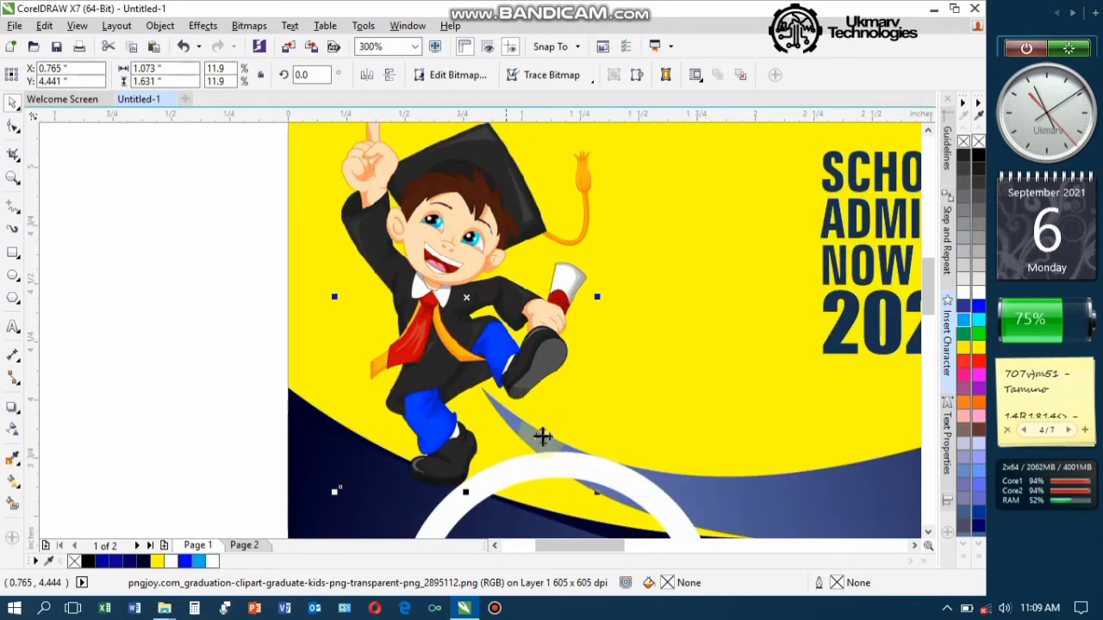
{"action": "left_click", "coordinate": [593, 491]}
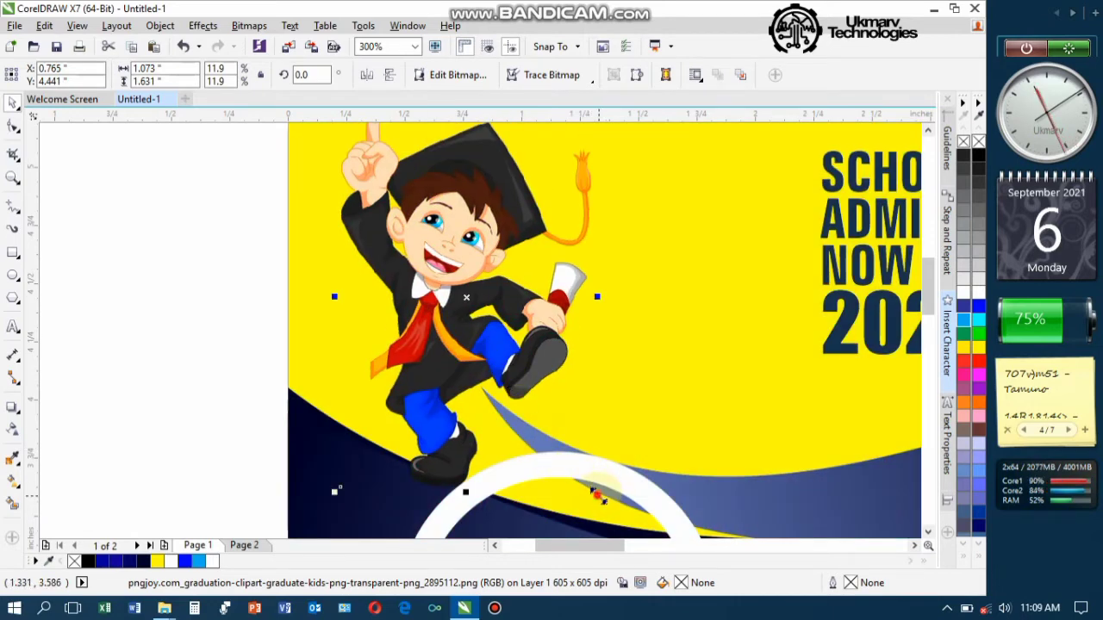
{"action": "left_click_drag", "start_coordinate": [567, 476], "coordinate": [551, 425]}
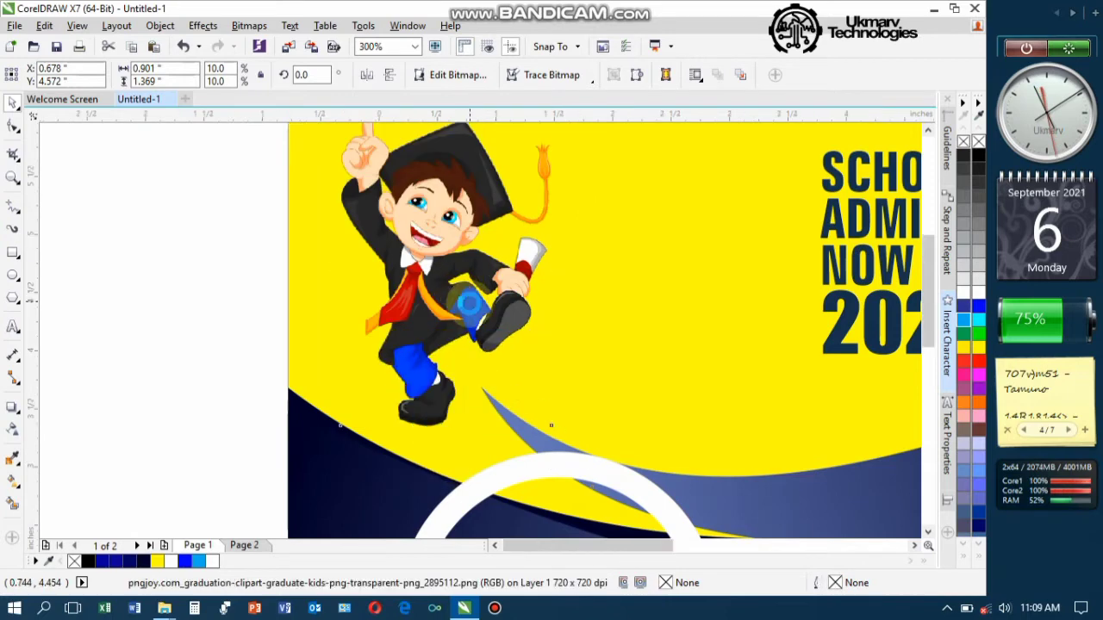
Step: Enlarge the graduate boy clipart to about 0.94 × 1.43 inches and position it near X 1.01, Y 4.51 inches, above the circles
{"action": "scroll", "coordinate": [461, 290], "scroll_direction": "down", "scroll_amount": 1}
{"action": "left_click_drag", "start_coordinate": [460, 290], "coordinate": [488, 300]}
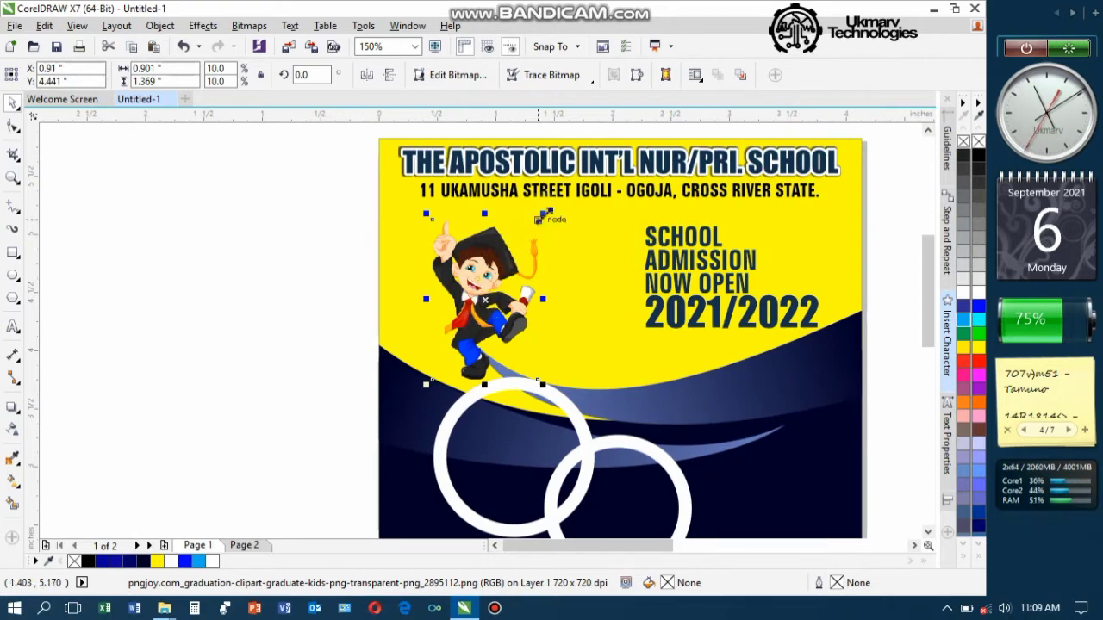
{"action": "left_click_drag", "start_coordinate": [543, 214], "coordinate": [561, 205]}
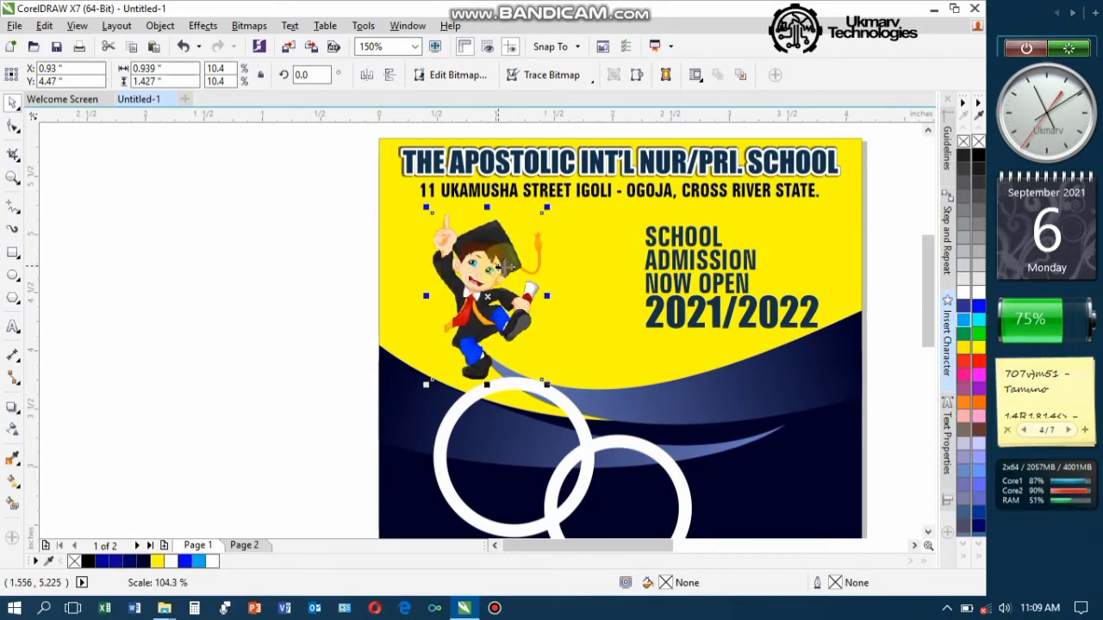
{"action": "left_click_drag", "start_coordinate": [488, 274], "coordinate": [497, 269]}
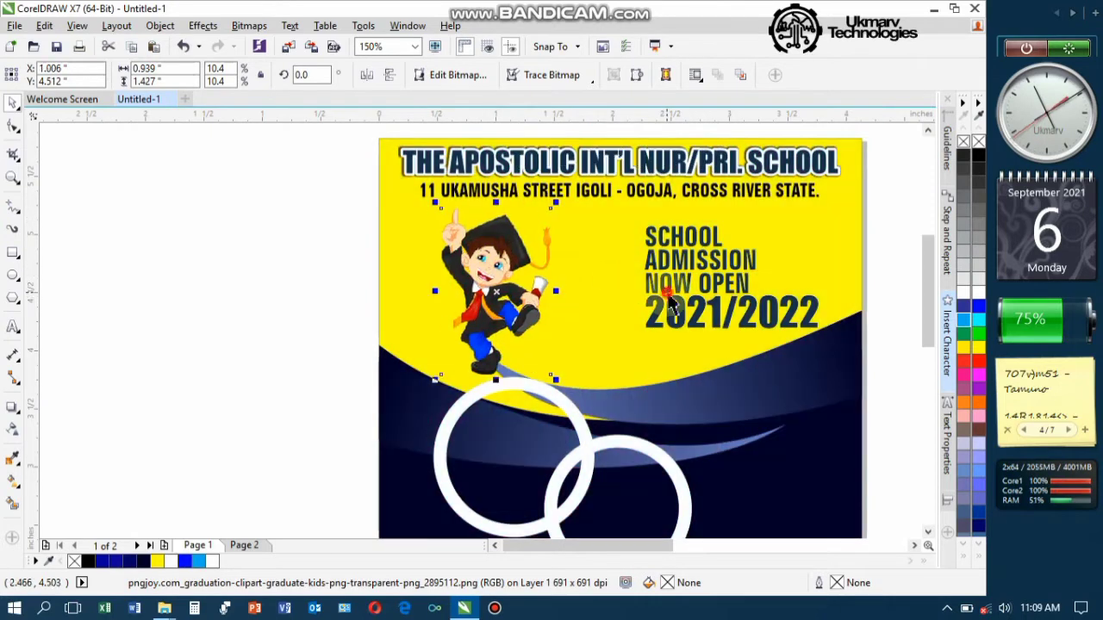
Step: Move the admission text and "2021/2022" closer to the graduate and enlarge them together to about 1.80 × 1.06 inches, near X 2.64, Y 4.62
{"action": "left_click", "coordinate": [687, 280]}
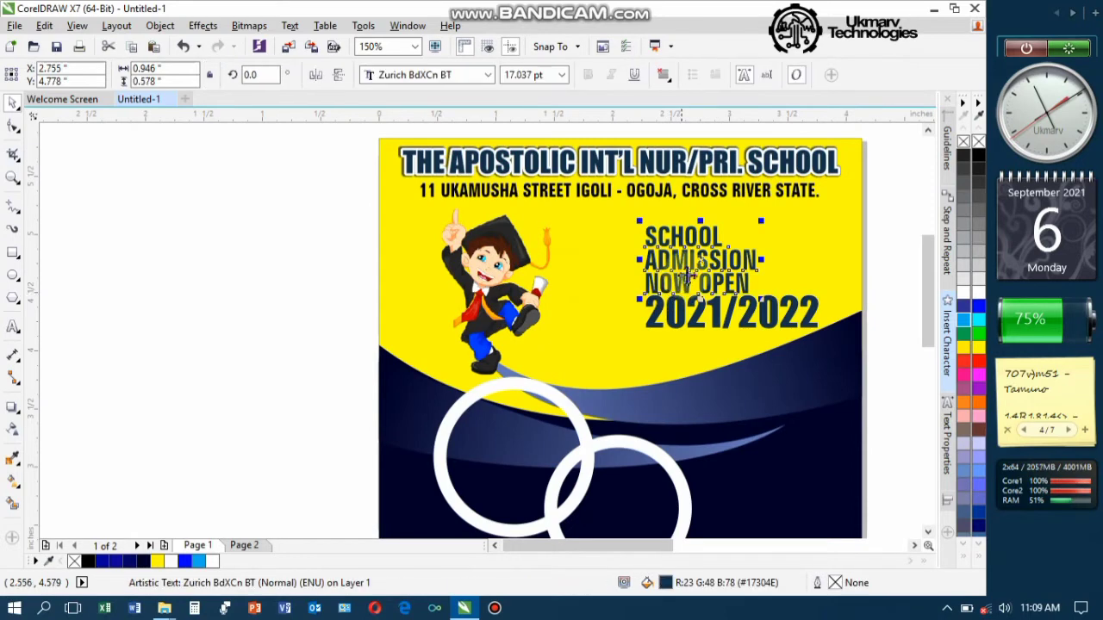
{"action": "left_click", "coordinate": [679, 317], "text": "shift"}
{"action": "left_click_drag", "start_coordinate": [709, 285], "coordinate": [648, 291]}
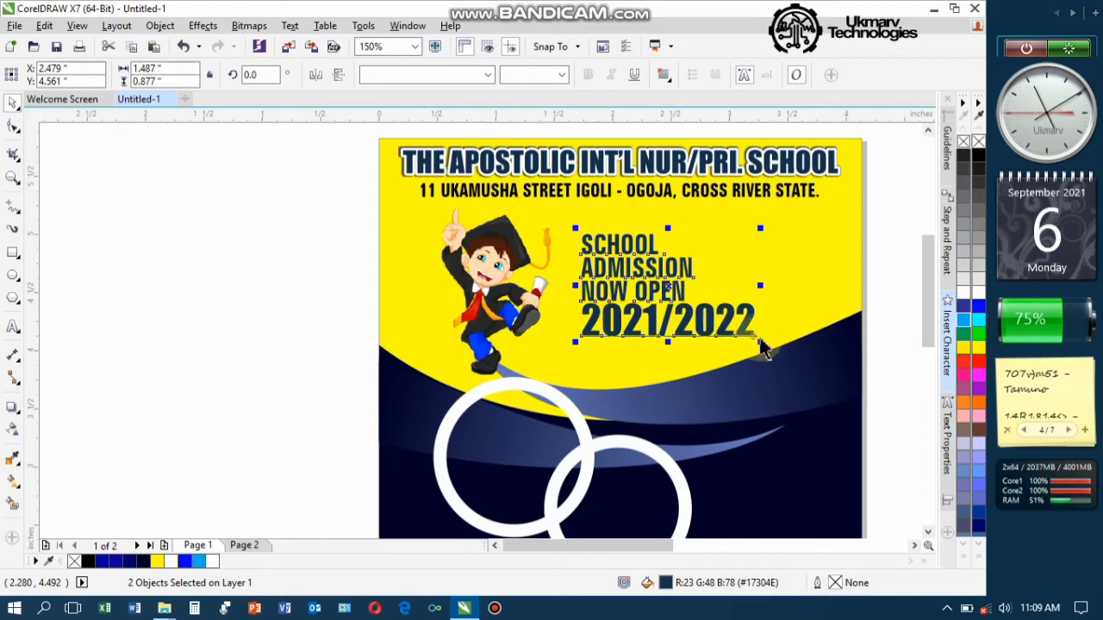
{"action": "left_click_drag", "start_coordinate": [758, 338], "coordinate": [784, 354]}
{"action": "left_click_drag", "start_coordinate": [660, 292], "coordinate": [662, 270]}
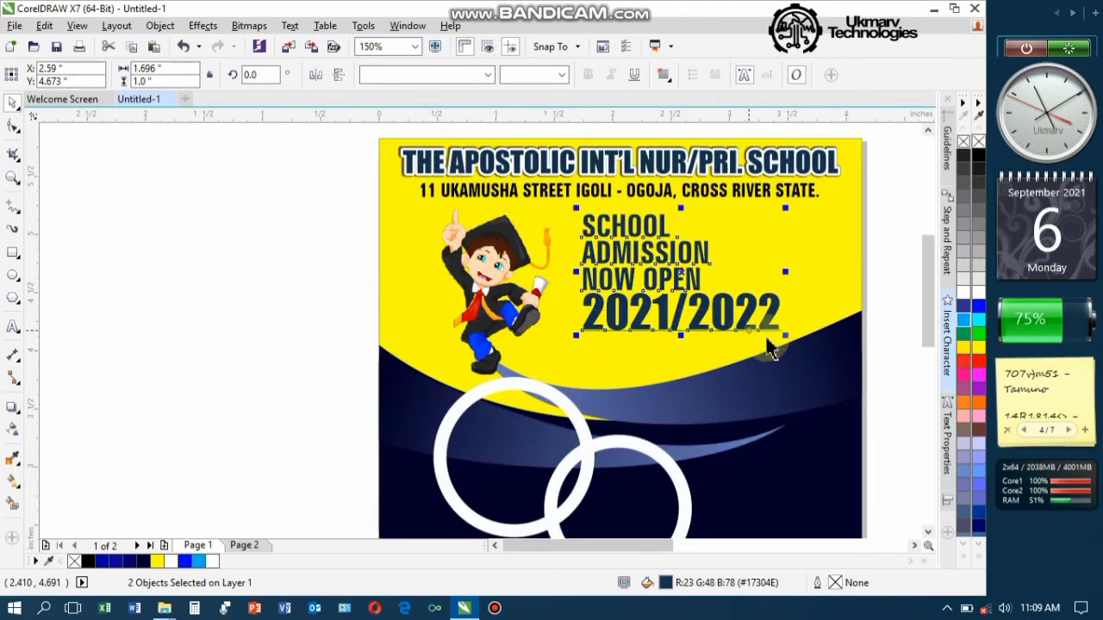
{"action": "left_click_drag", "start_coordinate": [784, 331], "coordinate": [798, 342]}
{"action": "left_click_drag", "start_coordinate": [603, 293], "coordinate": [605, 296]}
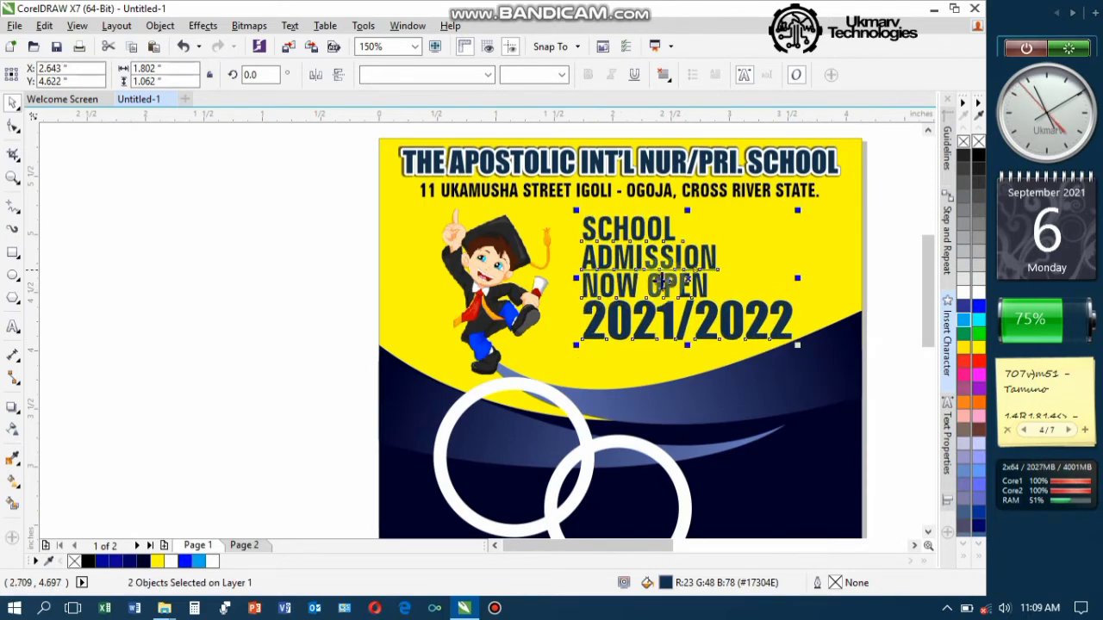
{"action": "left_click", "coordinate": [284, 276]}
{"action": "left_click", "coordinate": [901, 240]}
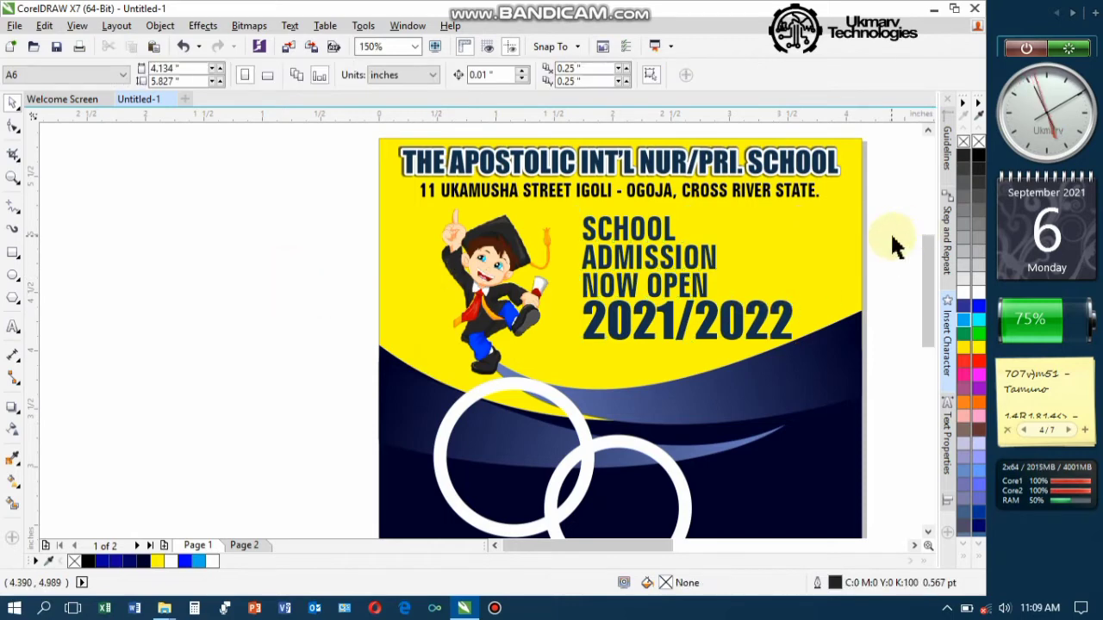
{"action": "left_click", "coordinate": [700, 301]}
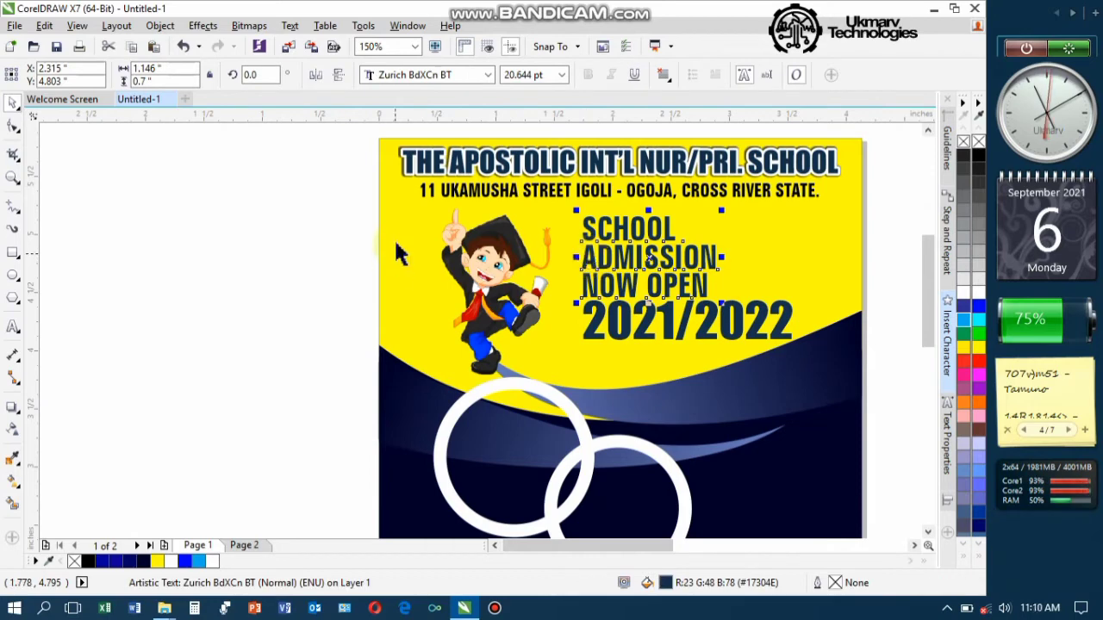
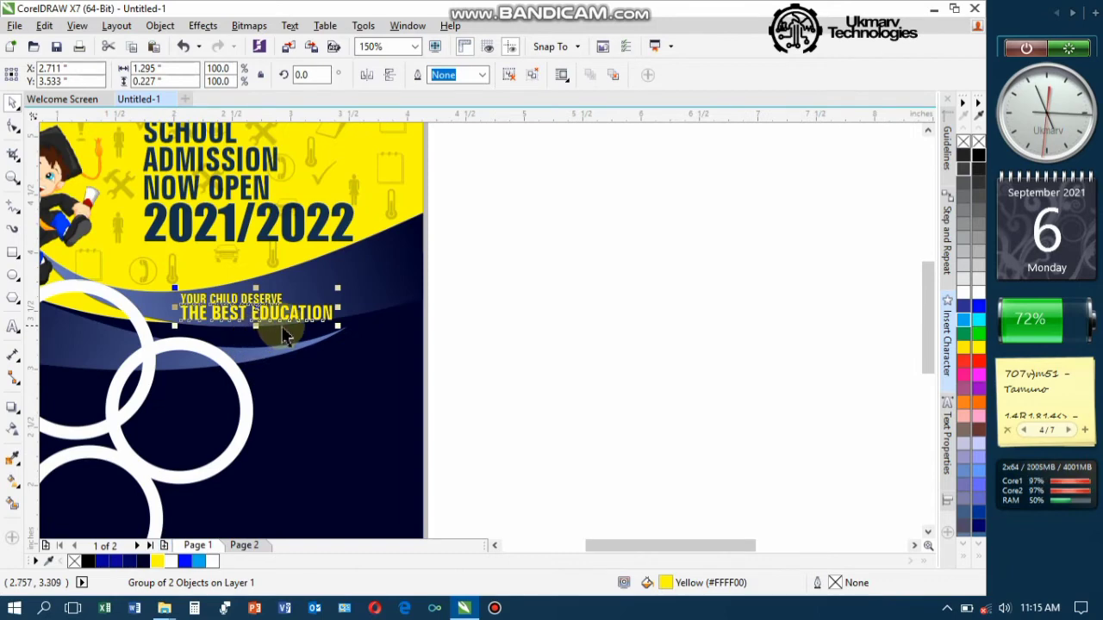
{"action": "scroll", "coordinate": [287, 336], "scroll_direction": "down", "scroll_amount": 2}
{"action": "scroll", "coordinate": [259, 335], "scroll_direction": "up", "scroll_amount": 2}
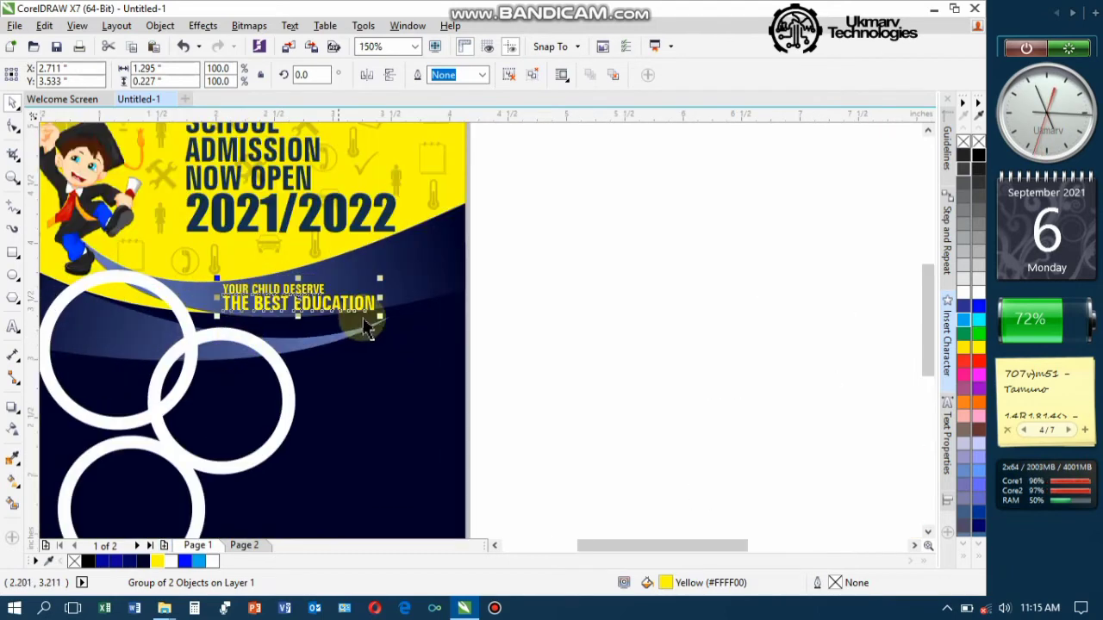
{"action": "scroll", "coordinate": [185, 332], "scroll_direction": "down", "scroll_amount": 1}
{"action": "scroll", "coordinate": [217, 308], "scroll_direction": "up", "scroll_amount": 2}
{"action": "scroll", "coordinate": [322, 312], "scroll_direction": "down", "scroll_amount": 1}
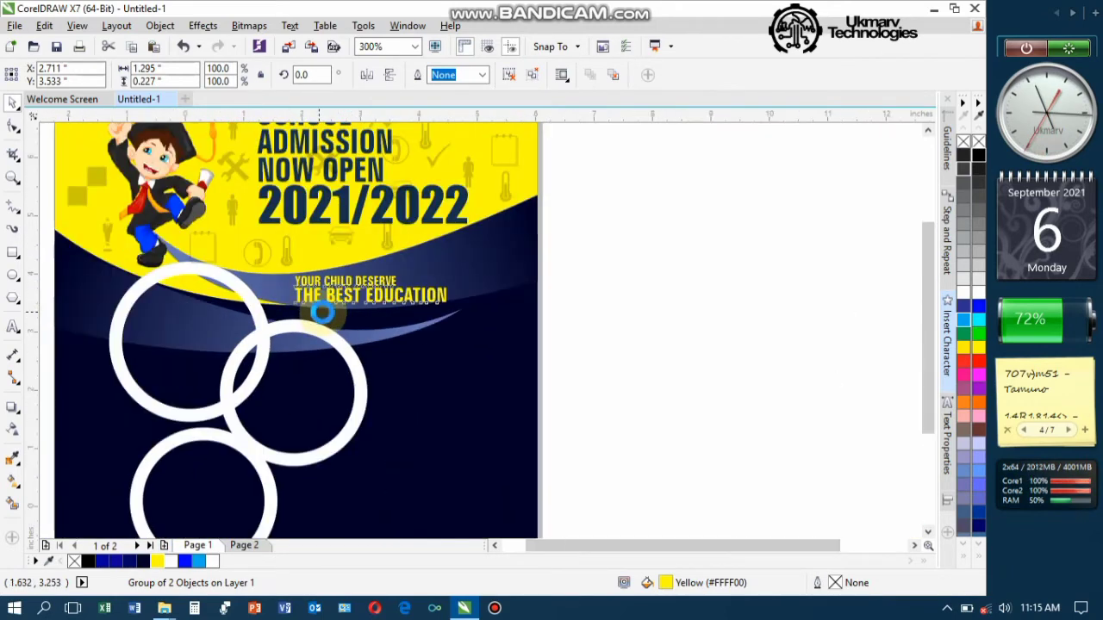
{"action": "scroll", "coordinate": [321, 313], "scroll_direction": "down", "scroll_amount": 2}
Step: Move the four-line "Forms are available at:" text block onto the flyer beside the circles, centred near X 3.19, Y 2.24 inches
{"action": "left_click", "coordinate": [606, 338]}
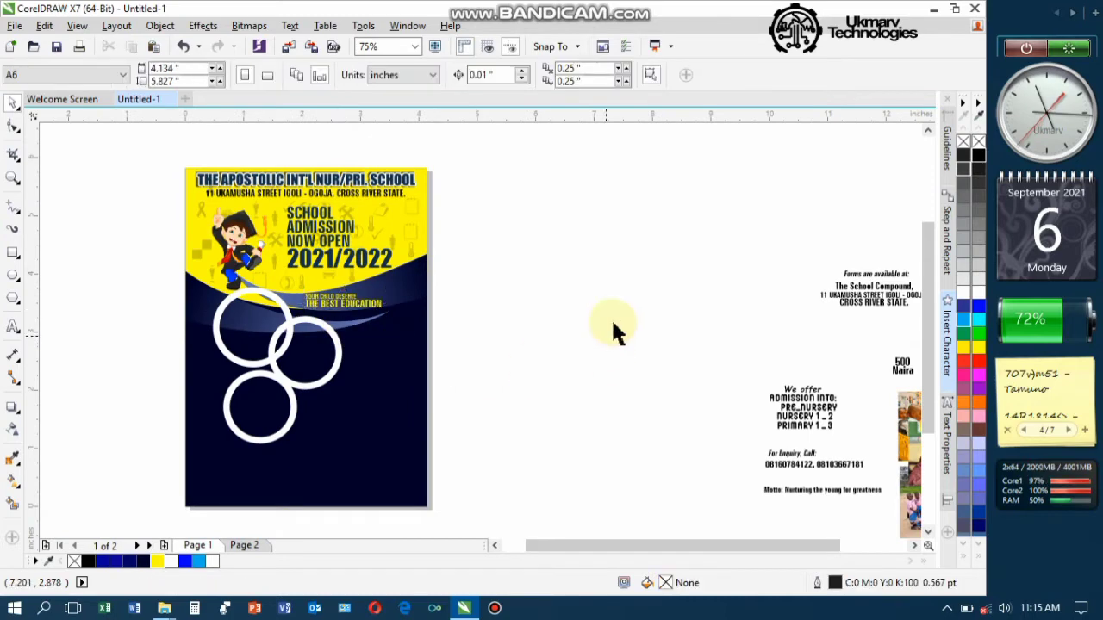
{"action": "scroll", "coordinate": [857, 325], "scroll_direction": "right", "scroll_amount": 2}
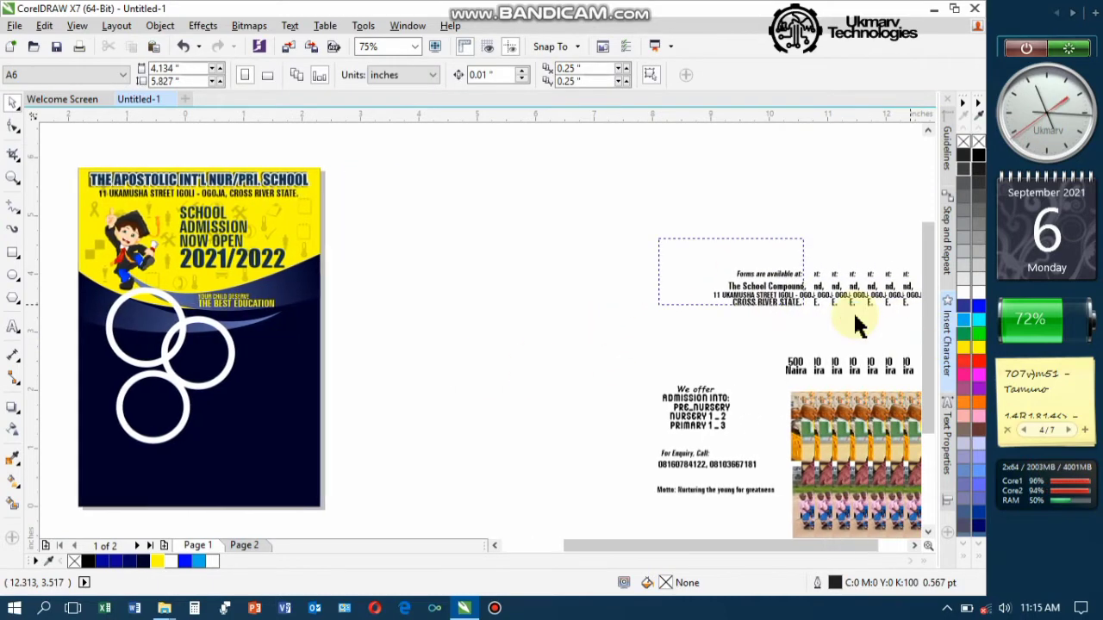
{"action": "left_click", "coordinate": [742, 303]}
{"action": "left_click_drag", "start_coordinate": [743, 304], "coordinate": [273, 377]}
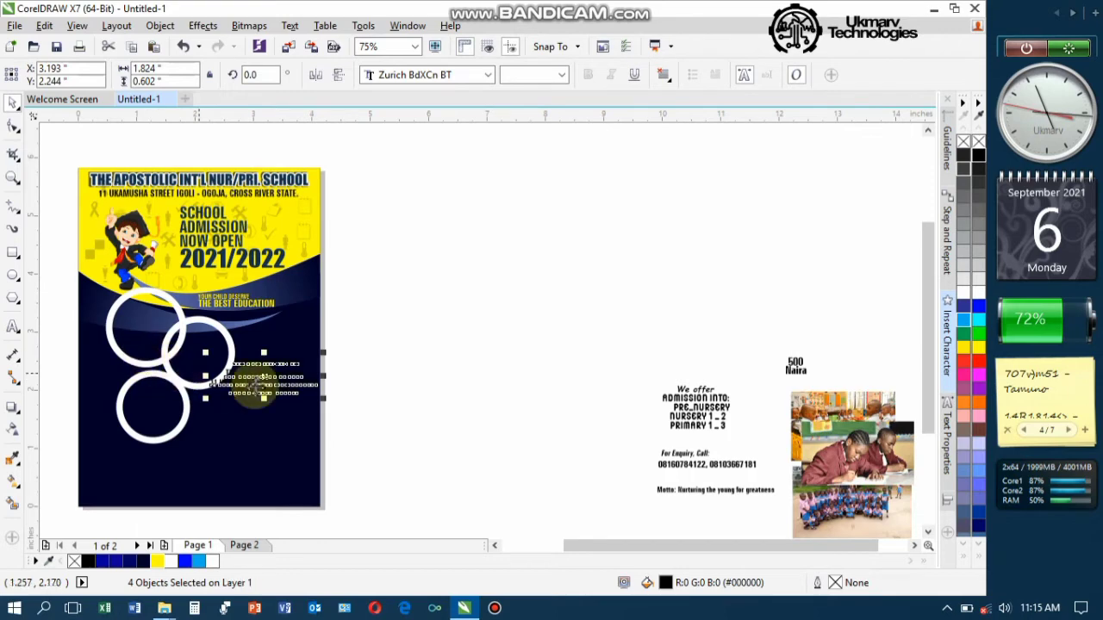
Step: Shift the three white-outlined circles together away from the forms text, centring them near X 1.38, Y 2.43 inches
{"action": "left_click", "coordinate": [130, 366]}
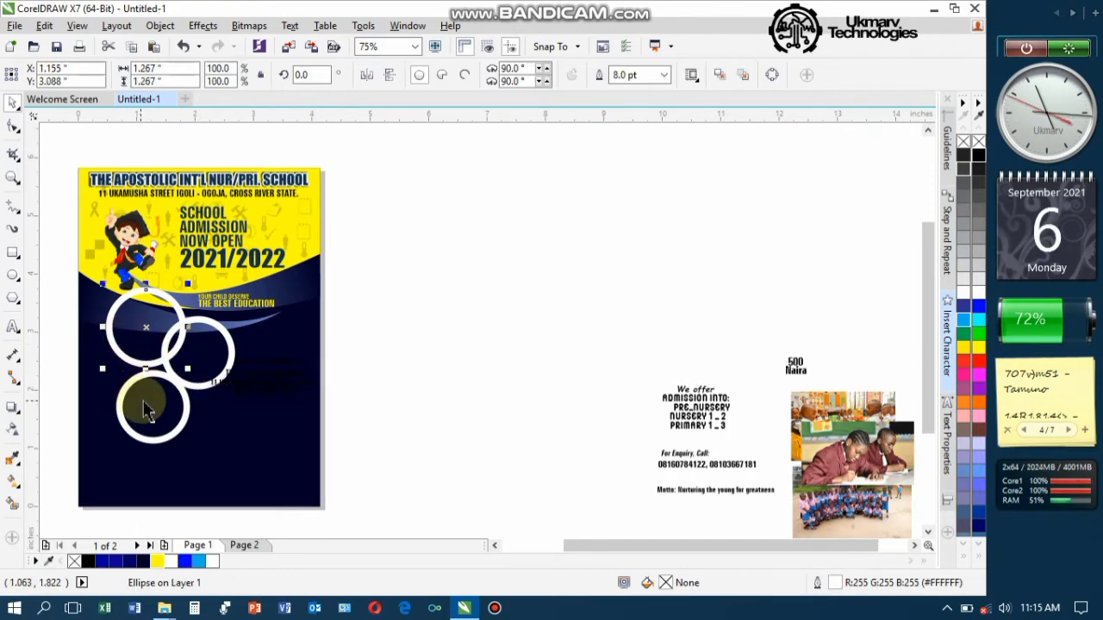
{"action": "left_click", "coordinate": [146, 412], "text": "shift"}
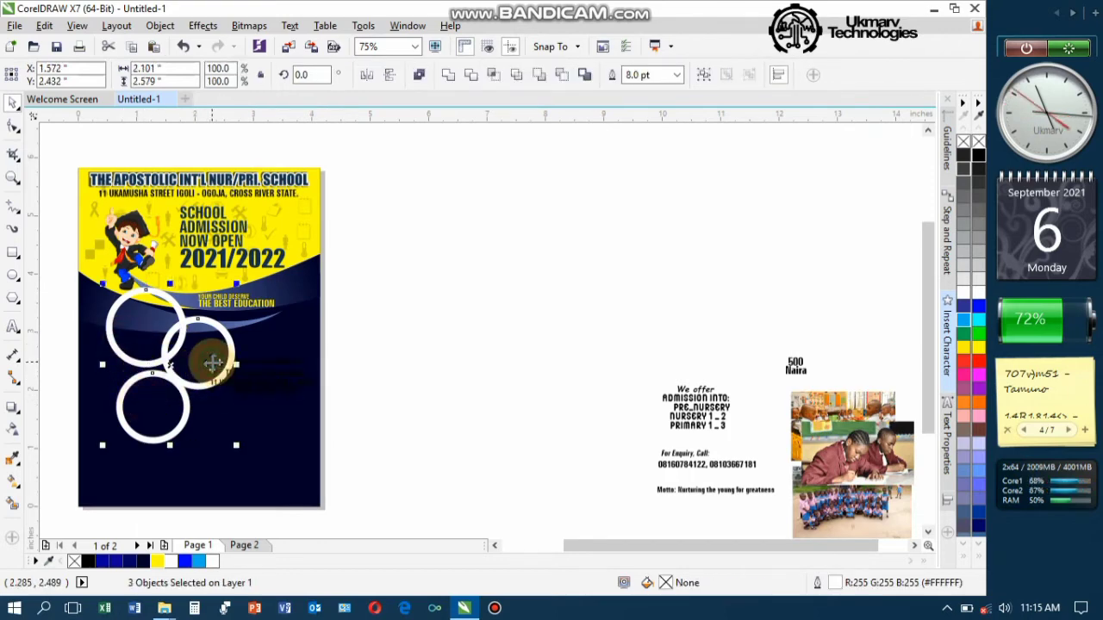
{"action": "left_click_drag", "start_coordinate": [207, 372], "coordinate": [197, 370]}
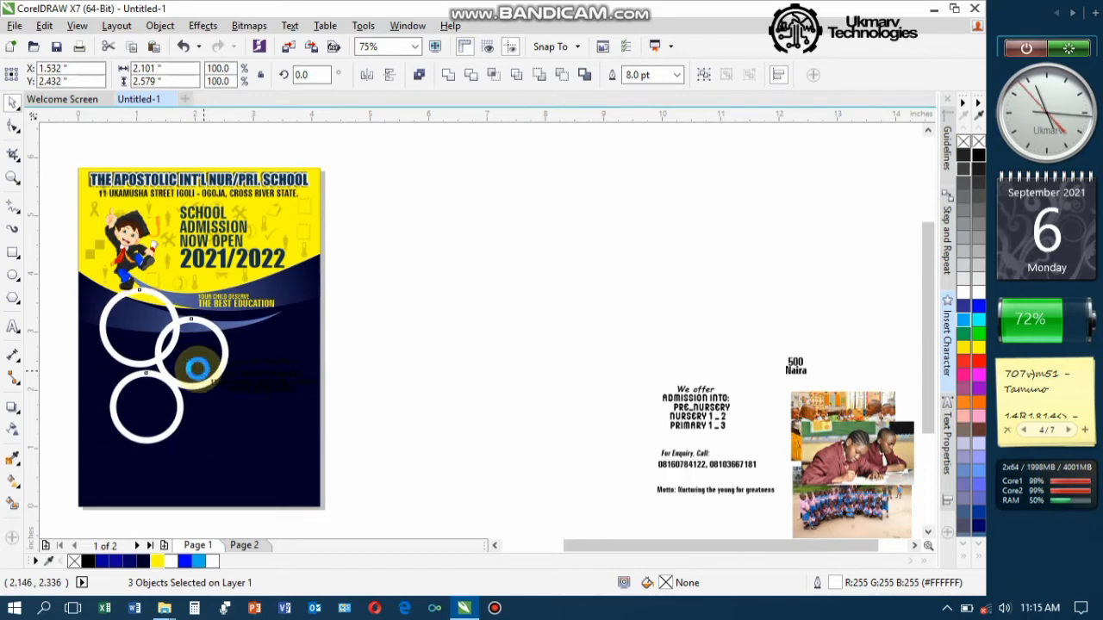
Step: Fill the "The School Compound," text with white
{"action": "scroll", "coordinate": [252, 394], "scroll_direction": "up", "scroll_amount": 1}
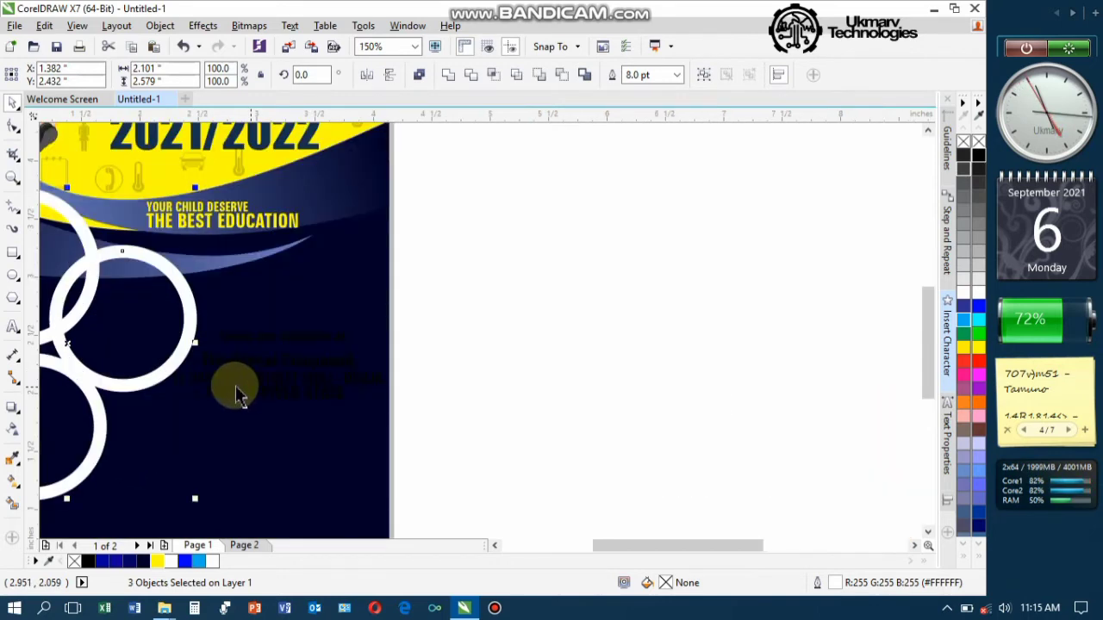
{"action": "left_click", "coordinate": [226, 383]}
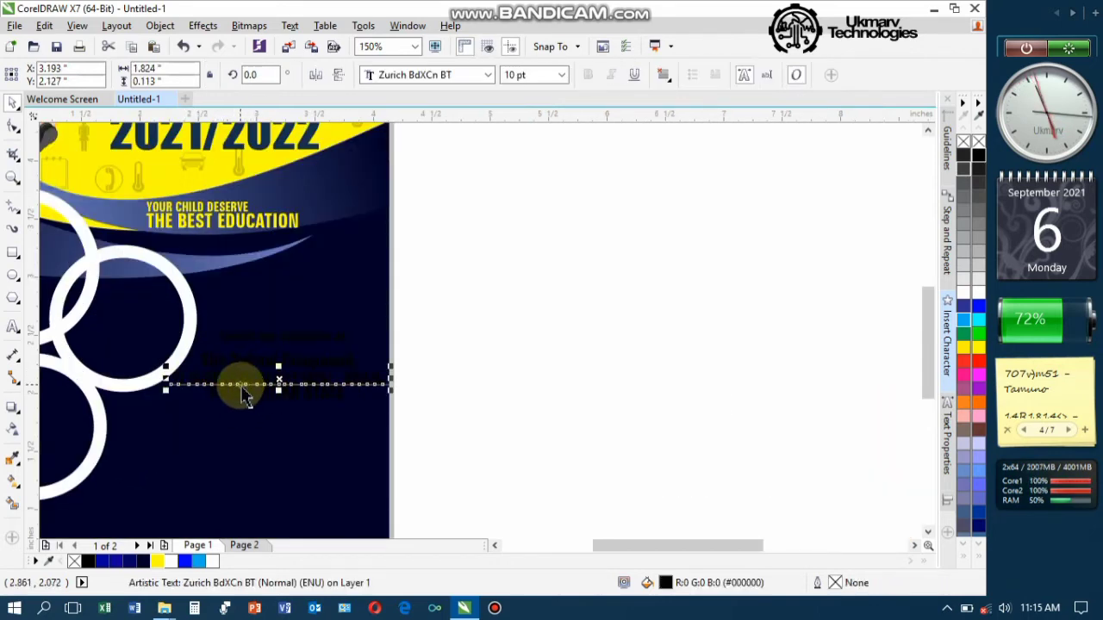
{"action": "scroll", "coordinate": [238, 386], "scroll_direction": "up", "scroll_amount": 1}
{"action": "left_click", "coordinate": [268, 345]}
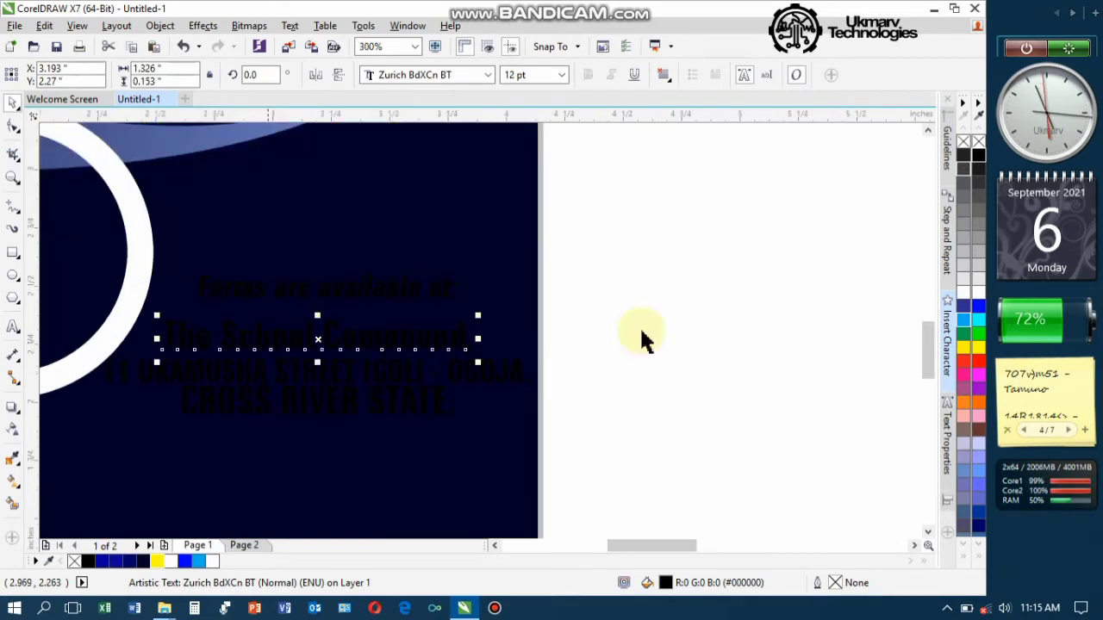
{"action": "left_click", "coordinate": [980, 294]}
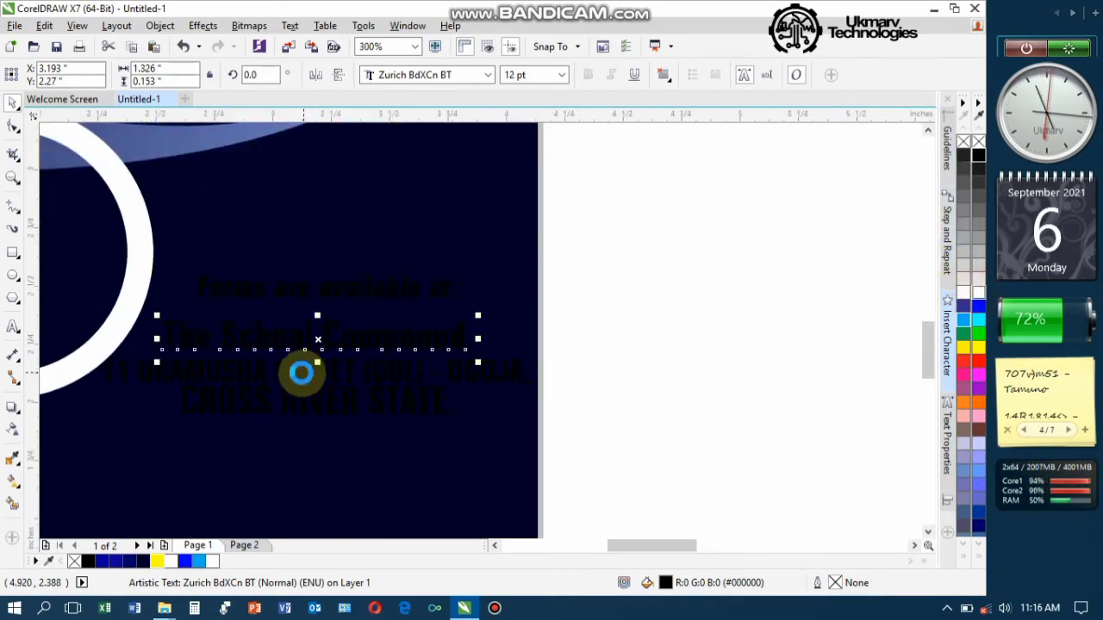
Step: Fill the street address line under "The School Compound," with yellow and the state line below it with white
{"action": "left_click", "coordinate": [295, 383]}
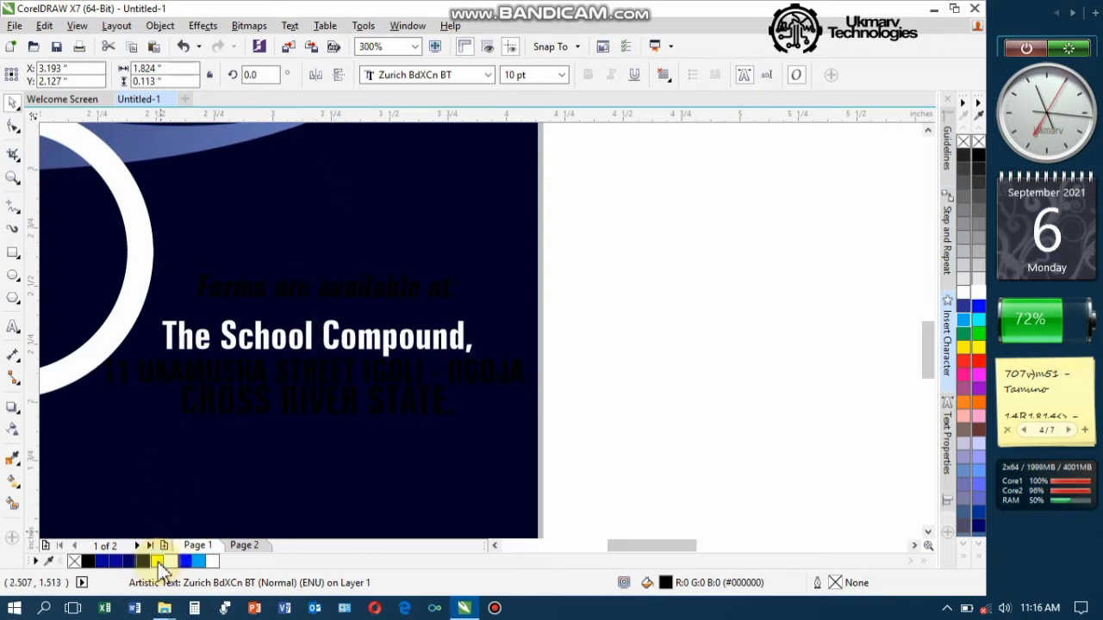
{"action": "left_click", "coordinate": [159, 561]}
{"action": "left_click", "coordinate": [320, 411]}
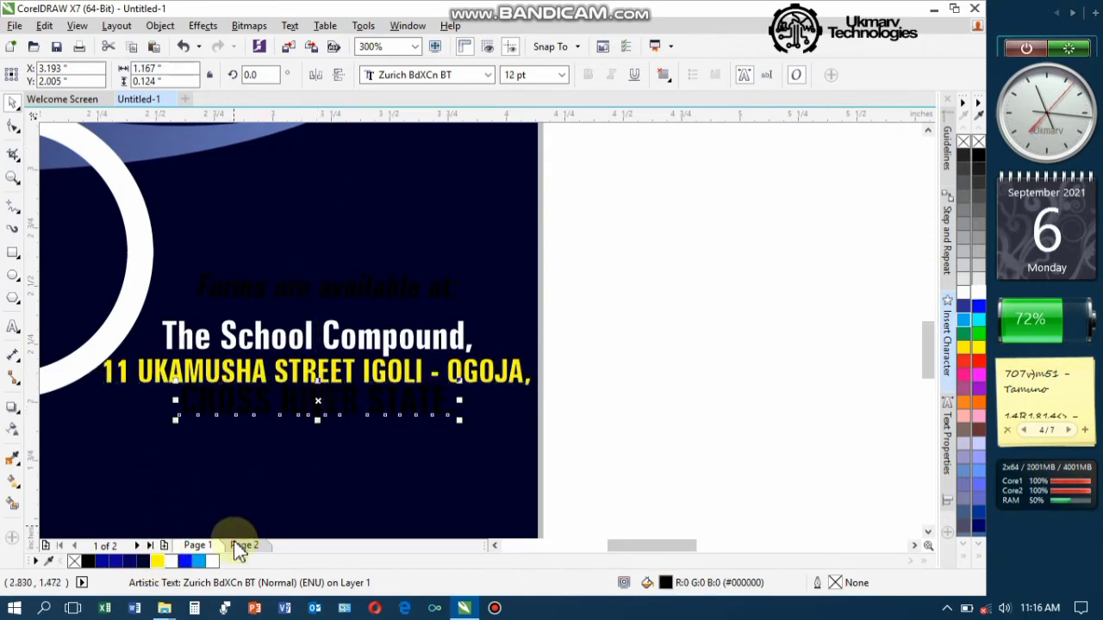
{"action": "double_click", "coordinate": [214, 562]}
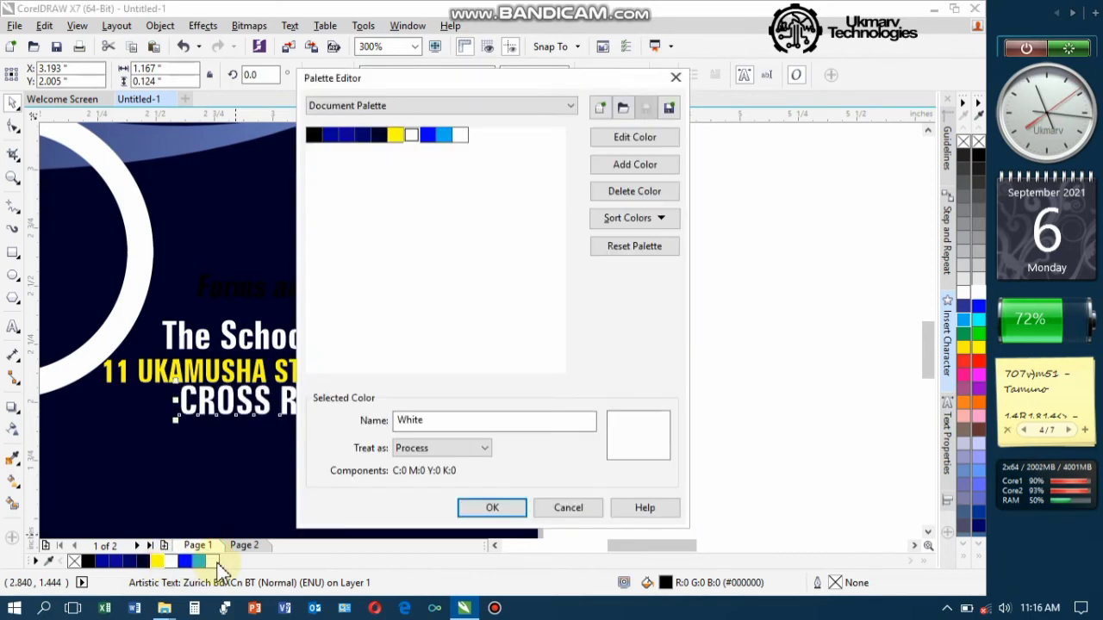
Step: Place a yellow rectangle about 1.24 by 0.2 inches, without outline, behind the "Forms are available at:" text
{"action": "left_click", "coordinate": [583, 513]}
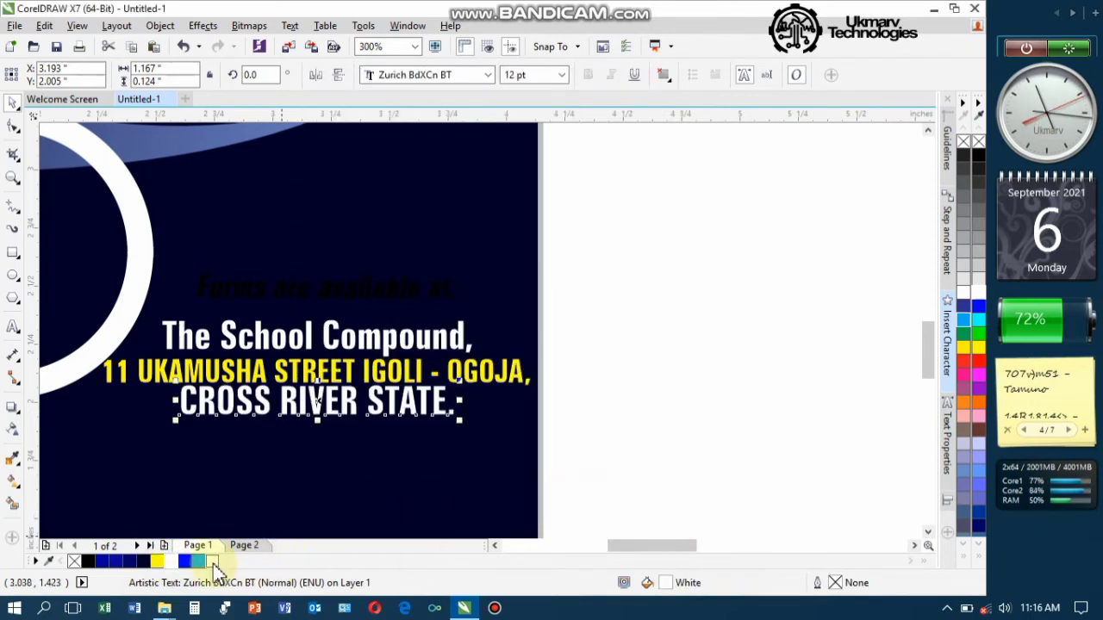
{"action": "left_click", "coordinate": [303, 300]}
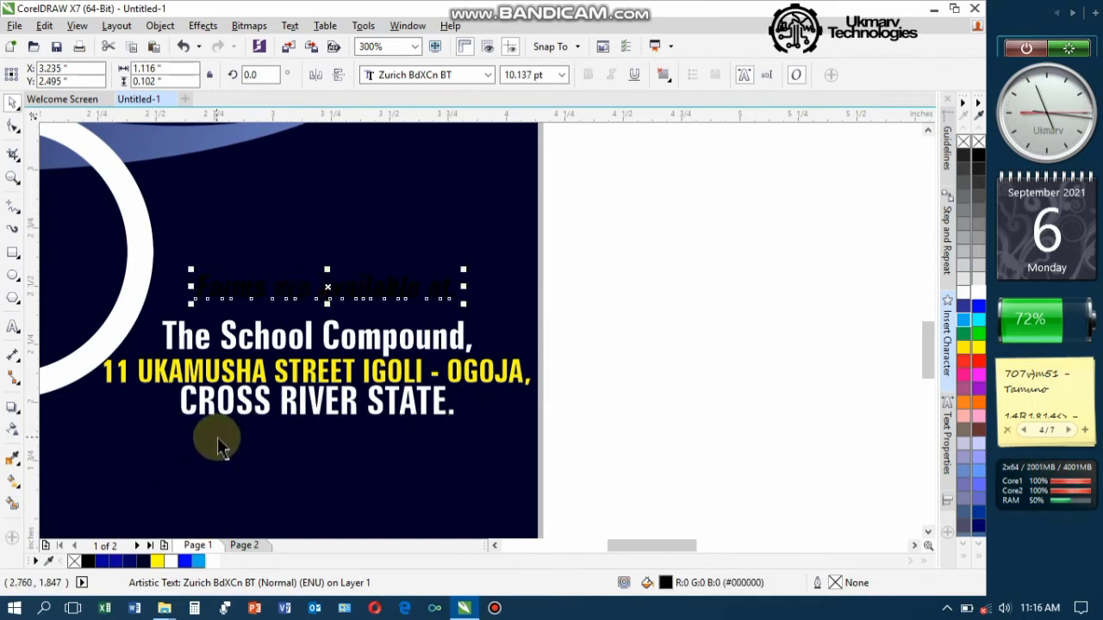
{"action": "left_click", "coordinate": [14, 254]}
{"action": "left_click_drag", "start_coordinate": [180, 267], "coordinate": [469, 312]}
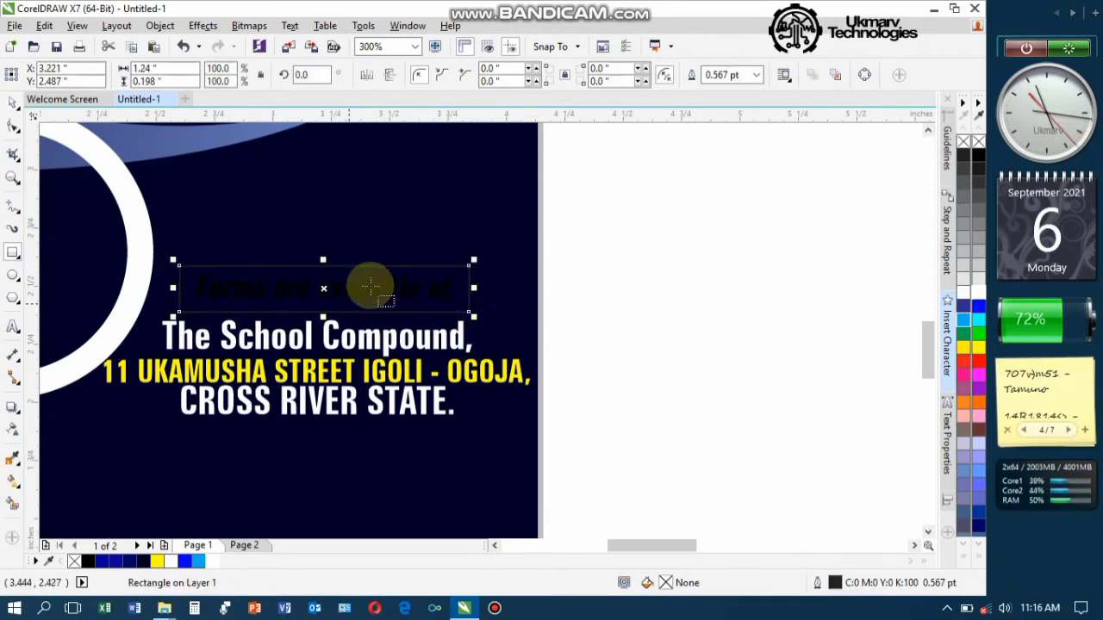
{"action": "left_click", "coordinate": [979, 349]}
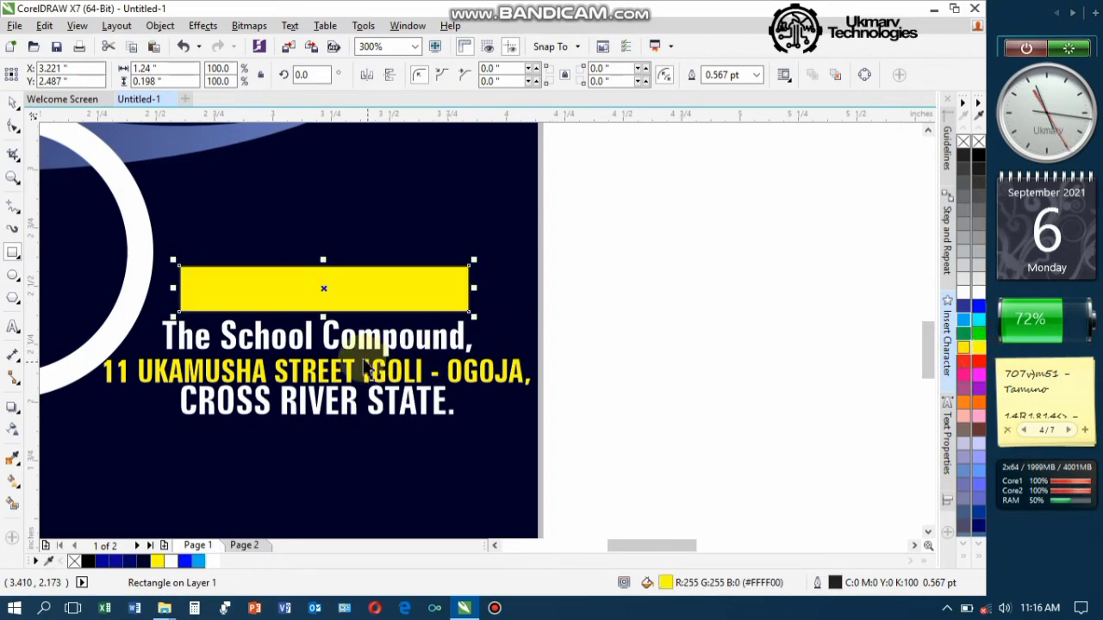
{"action": "key", "text": "ctrl+Page_Down"}
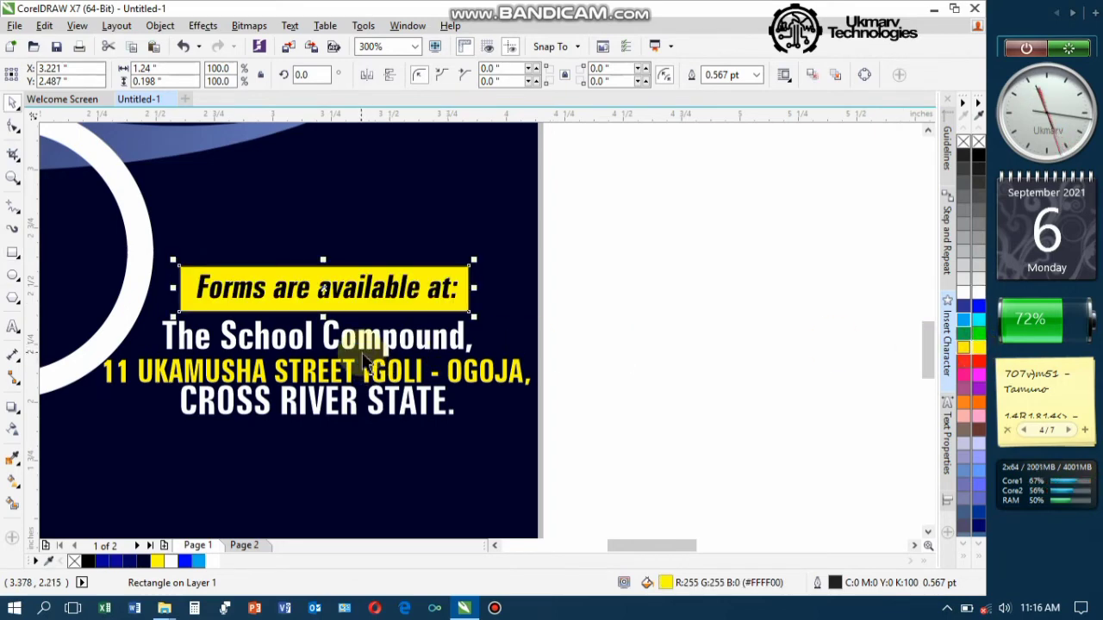
{"action": "right_click", "coordinate": [964, 141]}
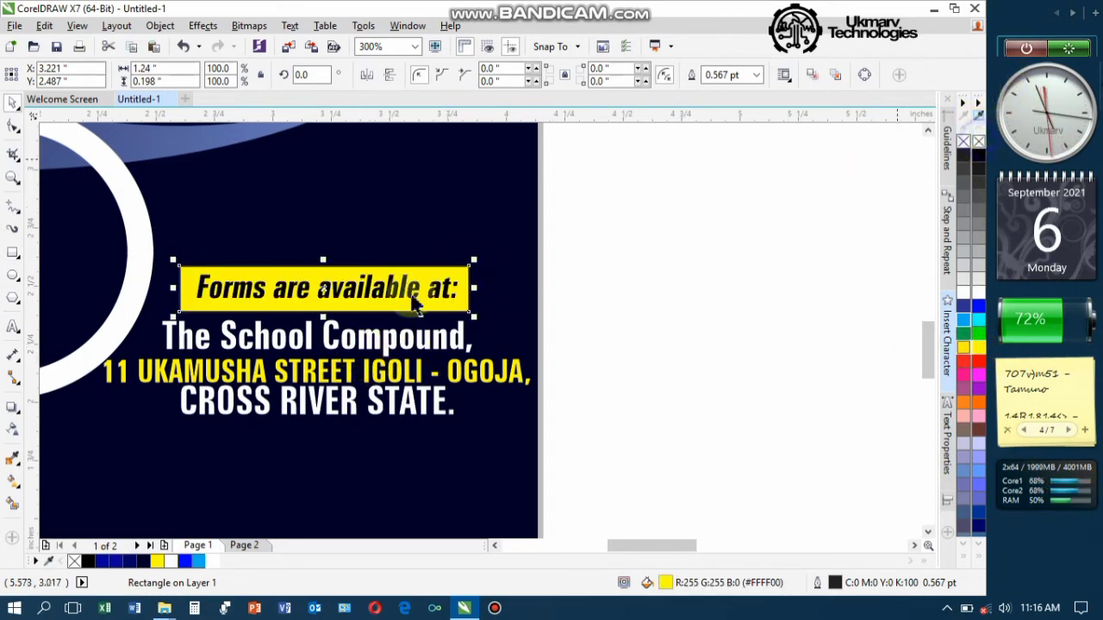
Step: Move the "Motto: Nurturing the young for greatness" line onto the flyer's bottom edge and fill it with yellow
{"action": "scroll", "coordinate": [405, 298], "scroll_direction": "down", "scroll_amount": 2}
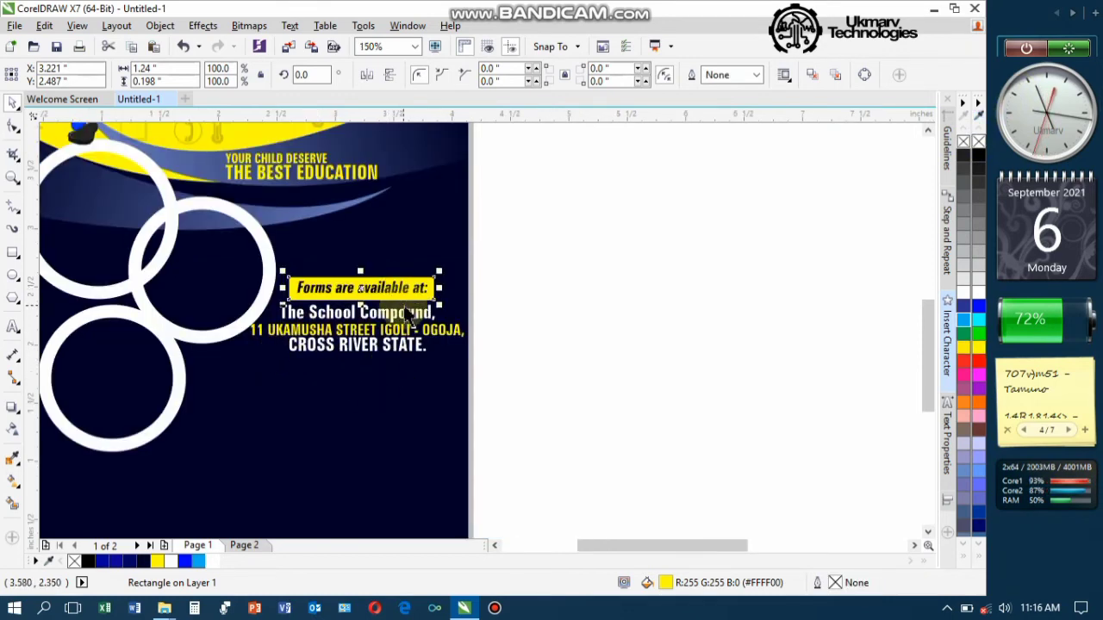
{"action": "scroll", "coordinate": [392, 340], "scroll_direction": "down", "scroll_amount": 1}
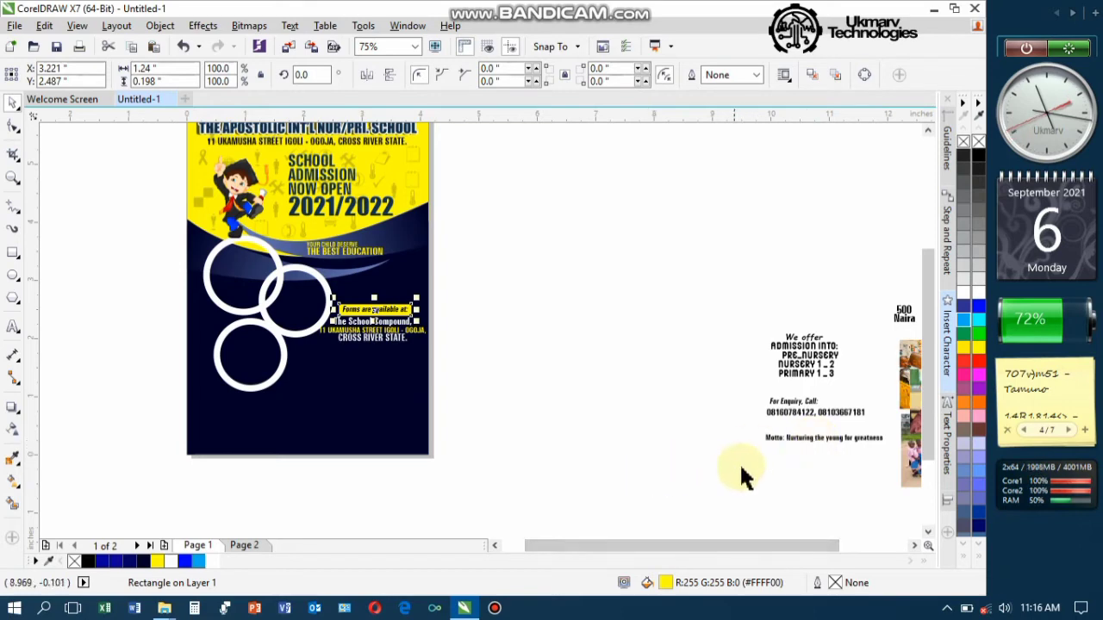
{"action": "left_click_drag", "start_coordinate": [822, 448], "coordinate": [309, 444]}
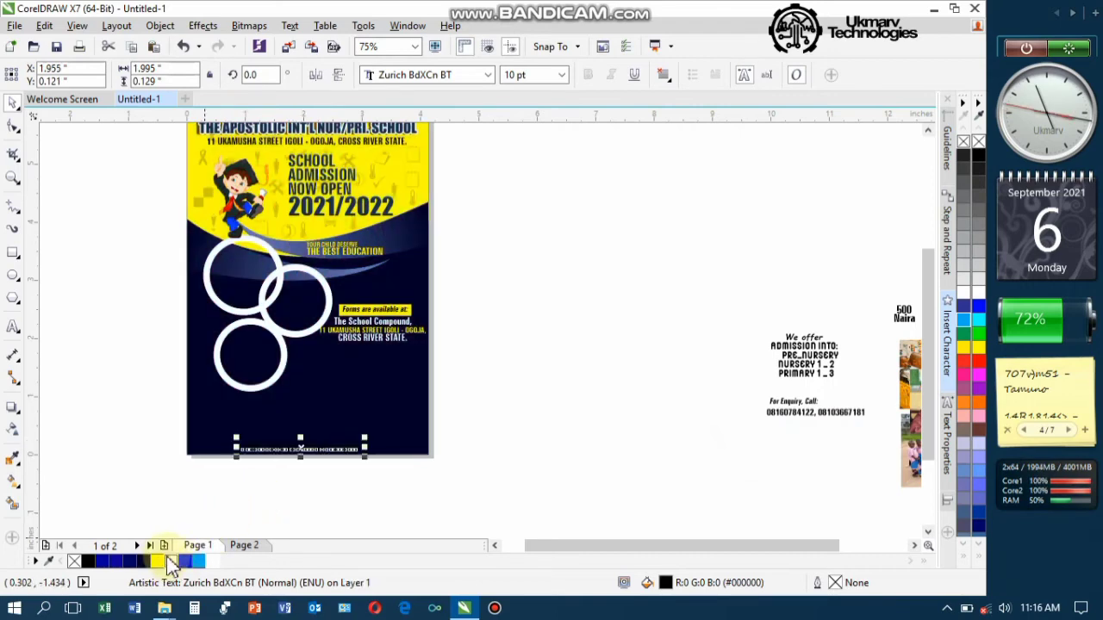
{"action": "left_click", "coordinate": [160, 561]}
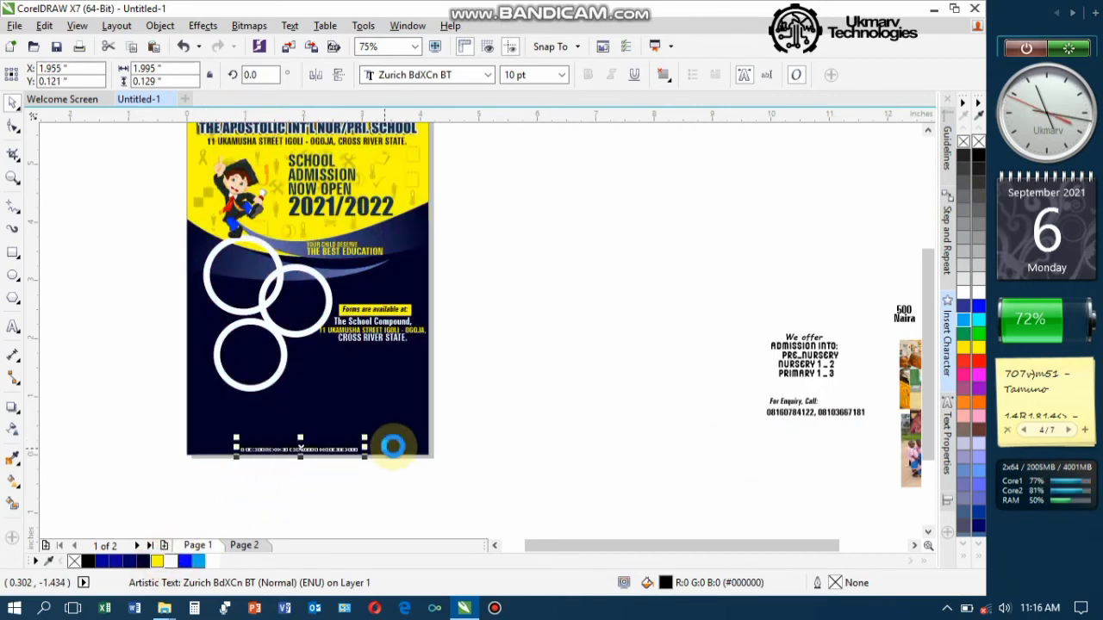
Step: Centre the motto line horizontally on the flyer background, at about X 2.067, Y 0.118 inches
{"action": "left_click", "coordinate": [398, 454], "text": "shift"}
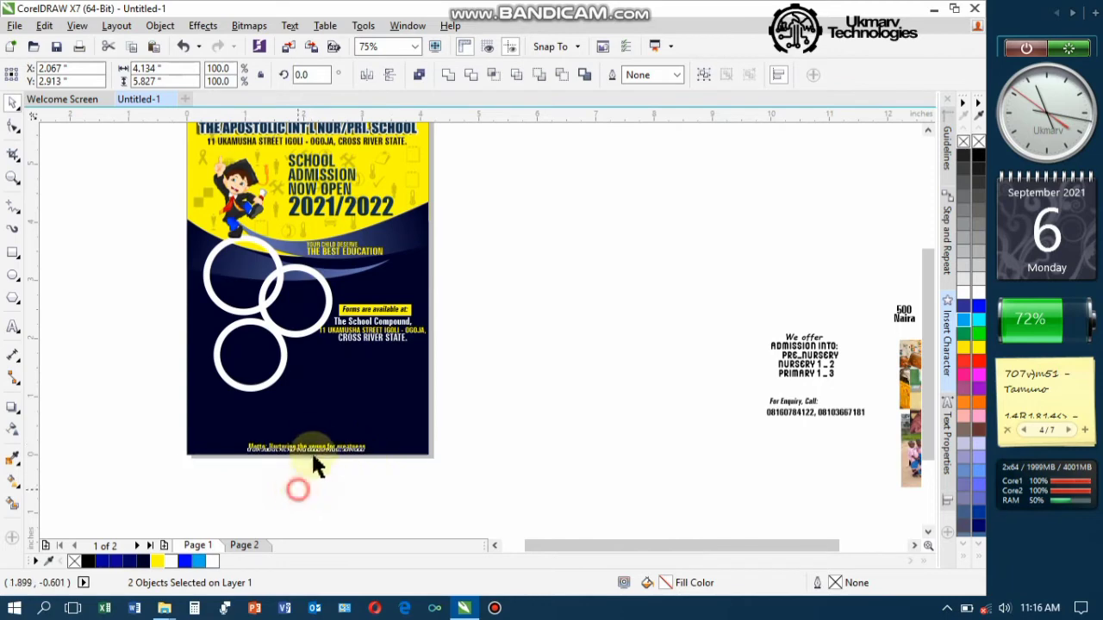
{"action": "left_click", "coordinate": [297, 489]}
{"action": "scroll", "coordinate": [292, 461], "scroll_direction": "up", "scroll_amount": 2}
{"action": "mouse_move", "coordinate": [291, 429]}
{"action": "left_mouse_down"}
{"action": "mouse_move", "coordinate": [280, 408]}
{"action": "mouse_move", "coordinate": [288, 418]}
{"action": "left_mouse_up"}
{"action": "scroll", "coordinate": [287, 418], "scroll_direction": "down", "scroll_amount": 6}
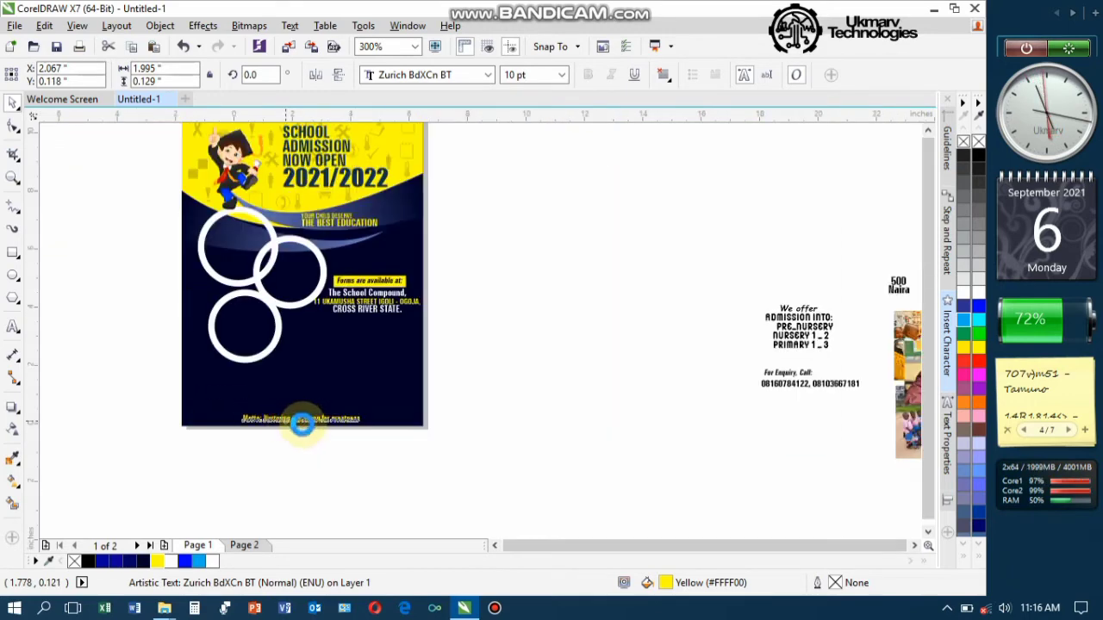
{"action": "scroll", "coordinate": [219, 456], "scroll_direction": "up", "scroll_amount": 2}
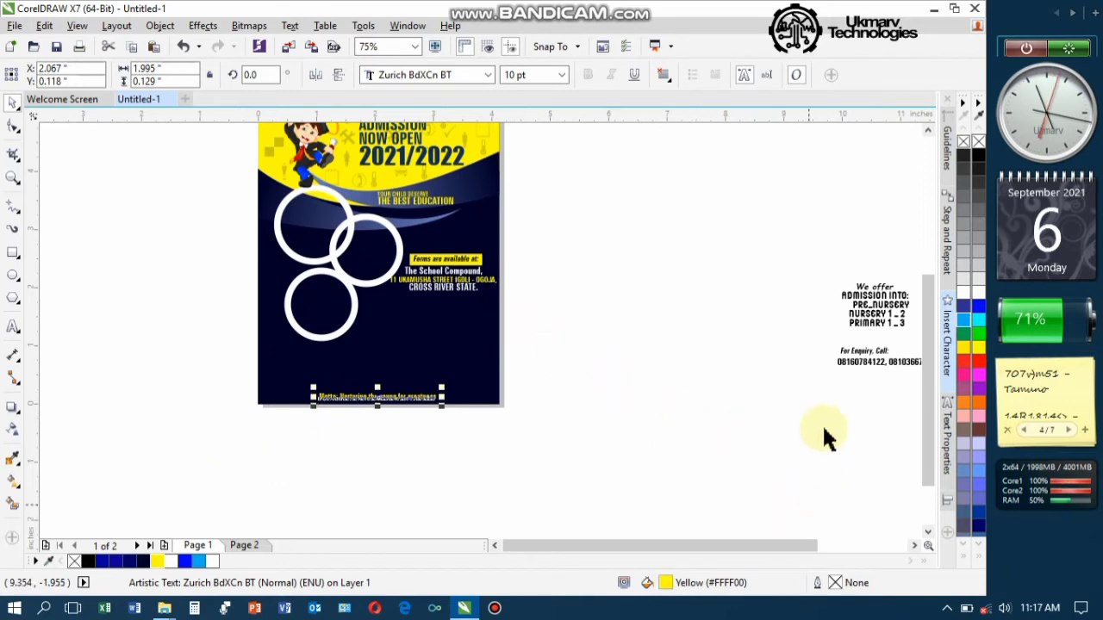
{"action": "left_click", "coordinate": [808, 345]}
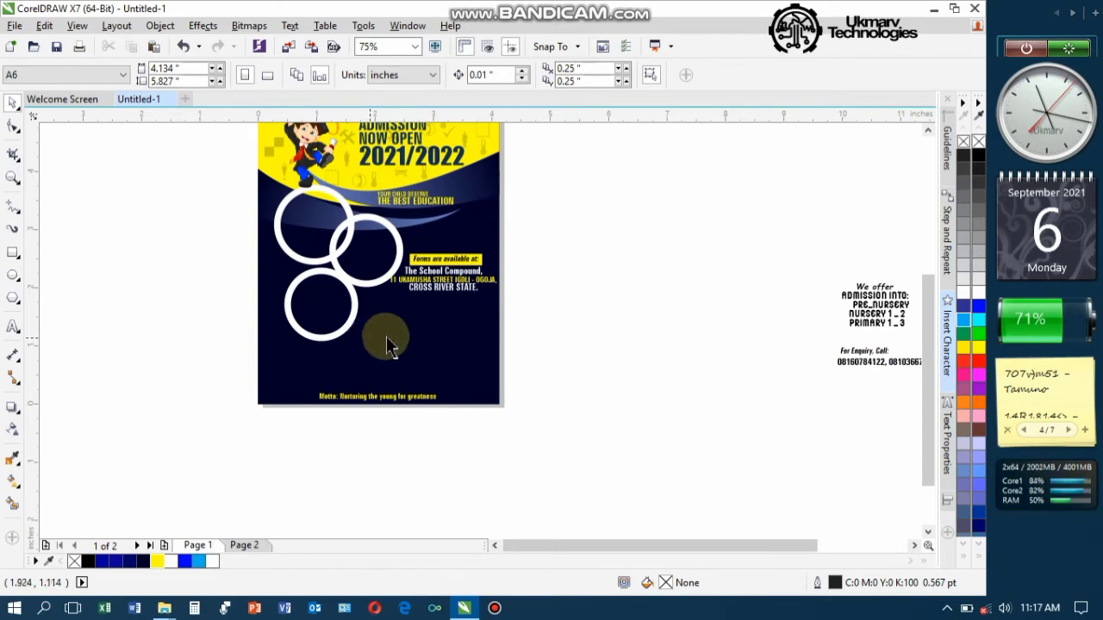
Step: Bring the three stacked school photos next to the flyer and spread them out beside the circles
{"action": "scroll", "coordinate": [459, 341], "scroll_direction": "down", "scroll_amount": 2}
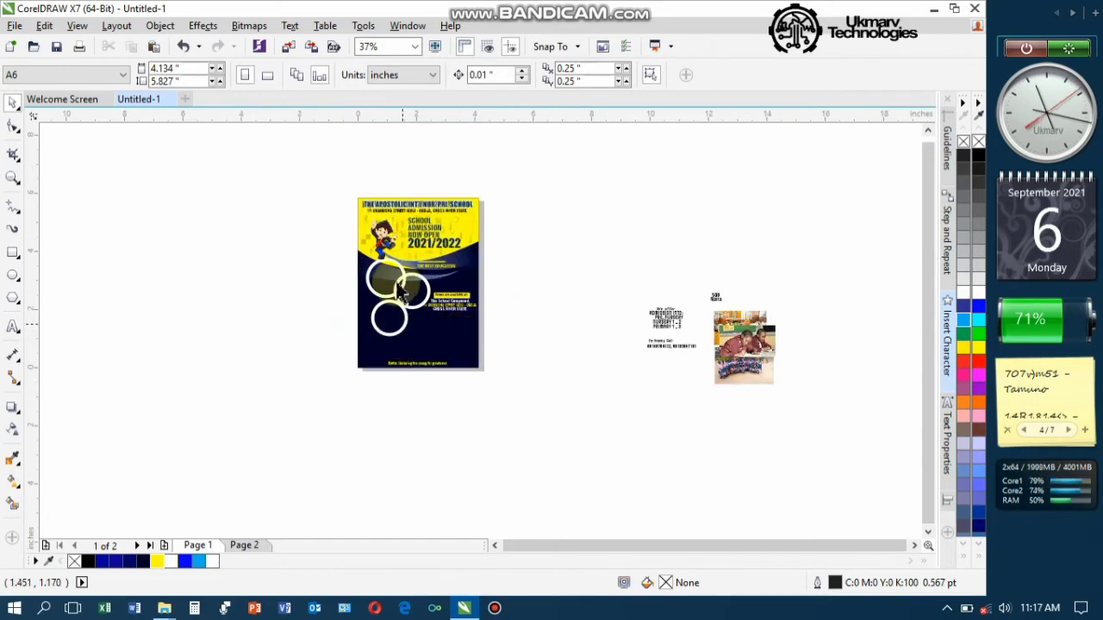
{"action": "scroll", "coordinate": [397, 295], "scroll_direction": "up", "scroll_amount": 2}
{"action": "scroll", "coordinate": [410, 305], "scroll_direction": "down", "scroll_amount": 2}
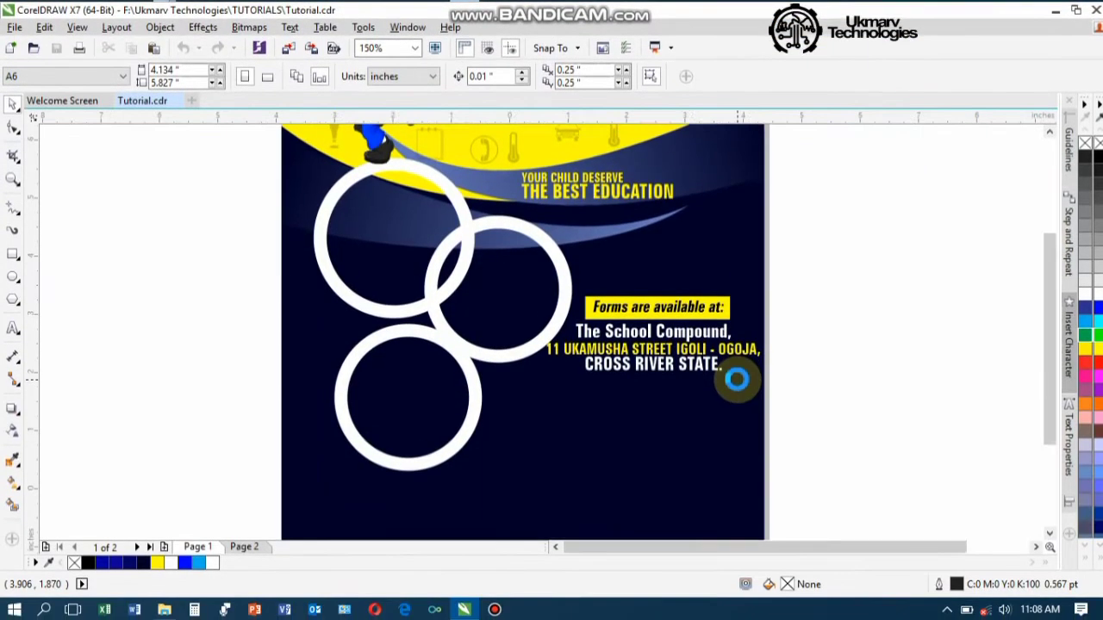
{"action": "scroll", "coordinate": [737, 379], "scroll_direction": "down", "scroll_amount": 1}
{"action": "left_click_drag", "start_coordinate": [780, 546], "coordinate": [852, 564]}
{"action": "mouse_move", "coordinate": [888, 416]}
{"action": "left_mouse_down"}
{"action": "mouse_move", "coordinate": [388, 308]}
{"action": "mouse_move", "coordinate": [430, 284]}
{"action": "left_mouse_up"}
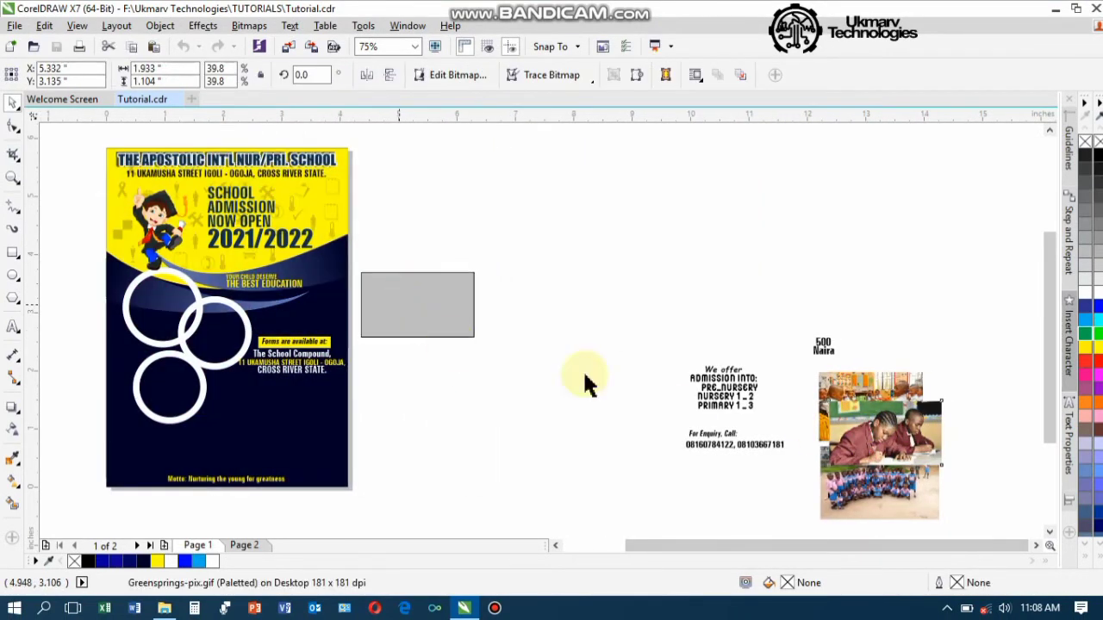
{"action": "left_click_drag", "start_coordinate": [882, 397], "coordinate": [418, 398]}
{"action": "left_click_drag", "start_coordinate": [936, 492], "coordinate": [475, 472]}
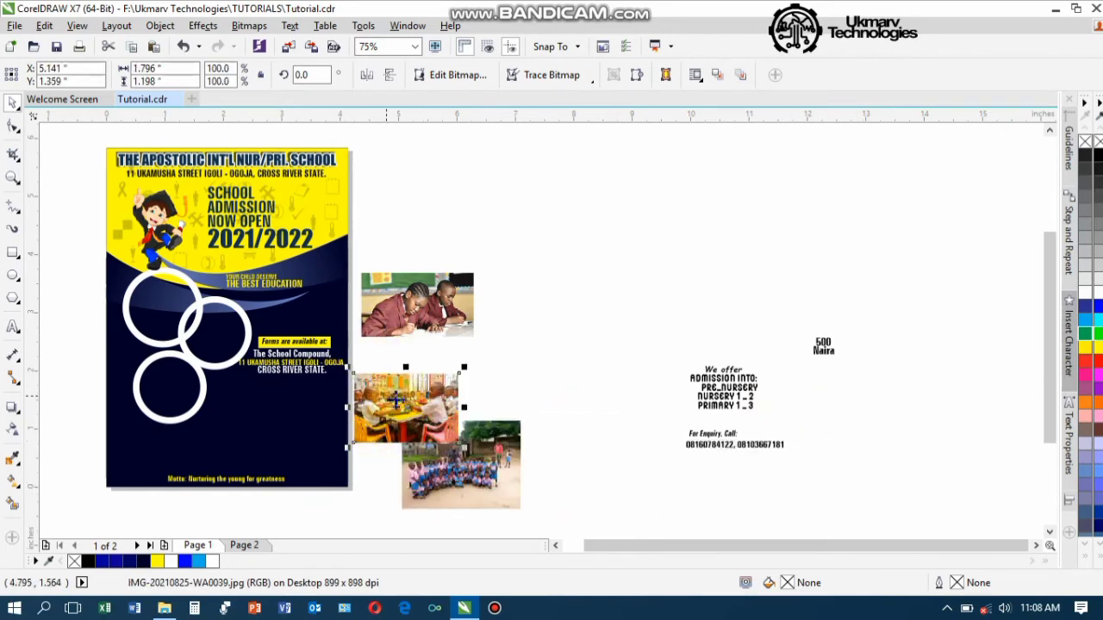
Step: PowerClip the photo of children at a yellow table into the top circle, scaled to 107.9% and centred near X 1.264, Y 3.086 inches
{"action": "mouse_move", "coordinate": [395, 398]}
{"action": "left_mouse_down"}
{"action": "mouse_move", "coordinate": [217, 302]}
{"action": "mouse_move", "coordinate": [158, 306]}
{"action": "left_mouse_up"}
{"action": "left_click", "coordinate": [212, 357]}
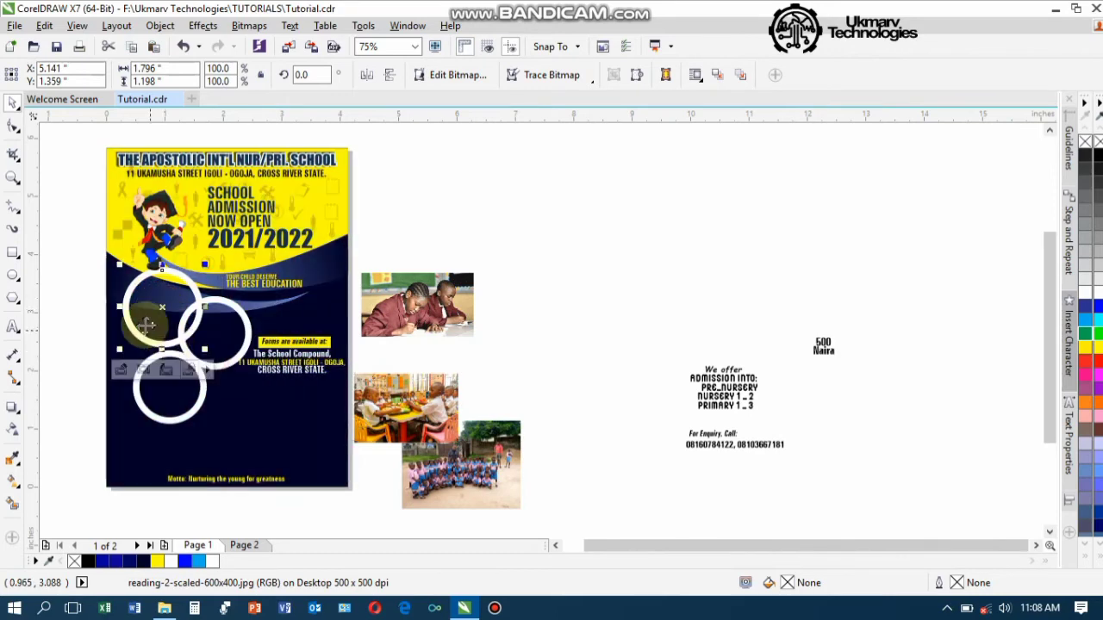
{"action": "scroll", "coordinate": [138, 354], "scroll_direction": "up", "scroll_amount": 3}
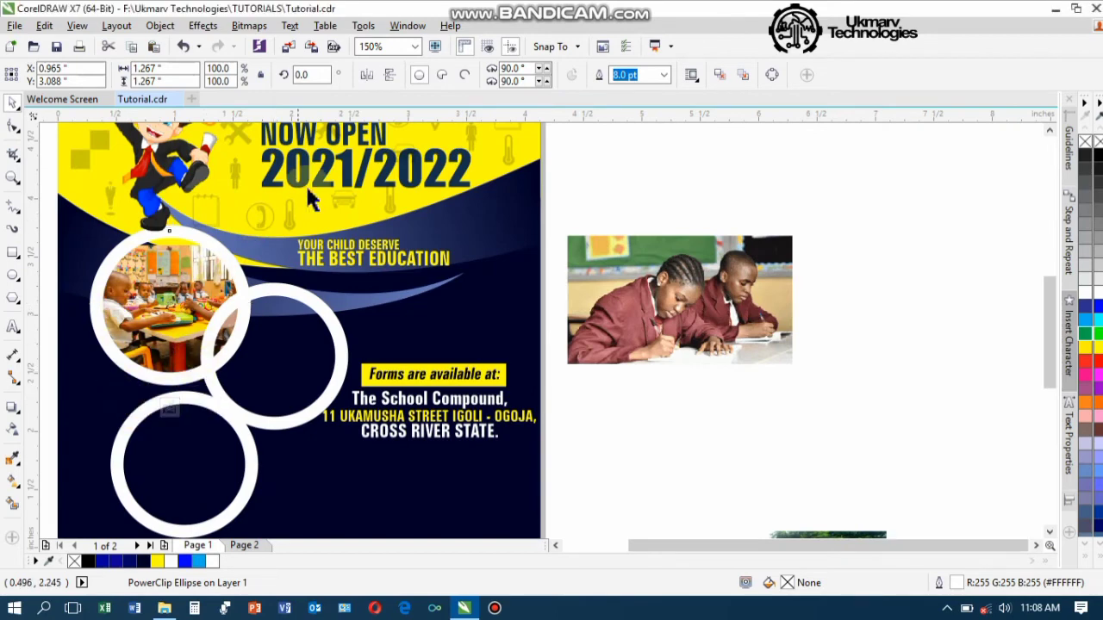
{"action": "left_click", "coordinate": [225, 280], "text": "ctrl"}
{"action": "left_click_drag", "start_coordinate": [178, 296], "coordinate": [168, 268]}
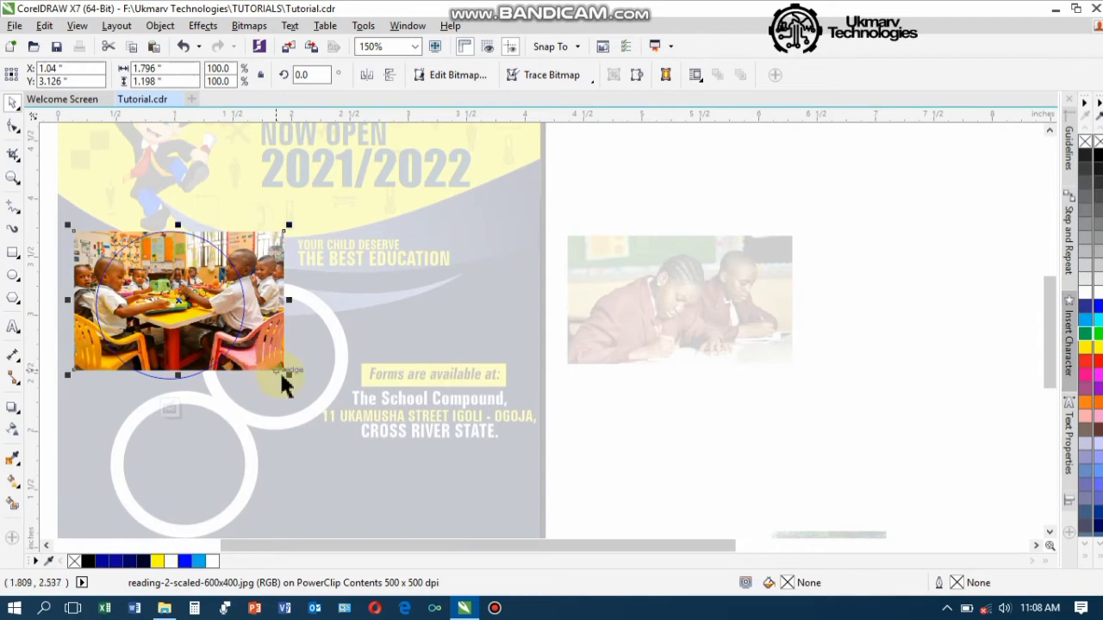
{"action": "left_click_drag", "start_coordinate": [286, 372], "coordinate": [305, 386]}
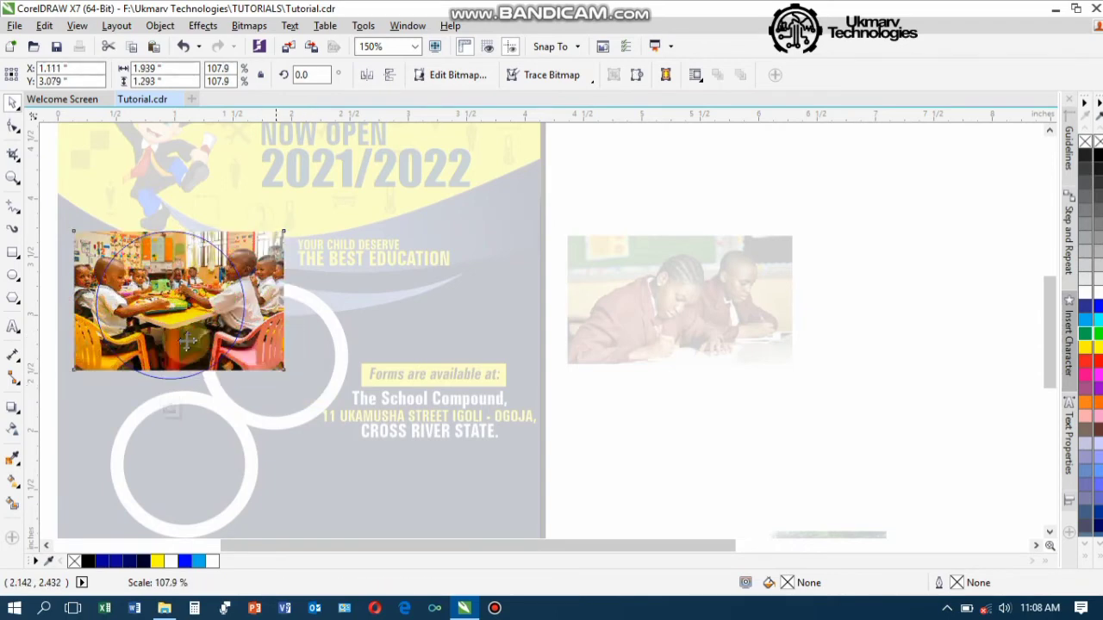
{"action": "left_click_drag", "start_coordinate": [182, 336], "coordinate": [199, 338]}
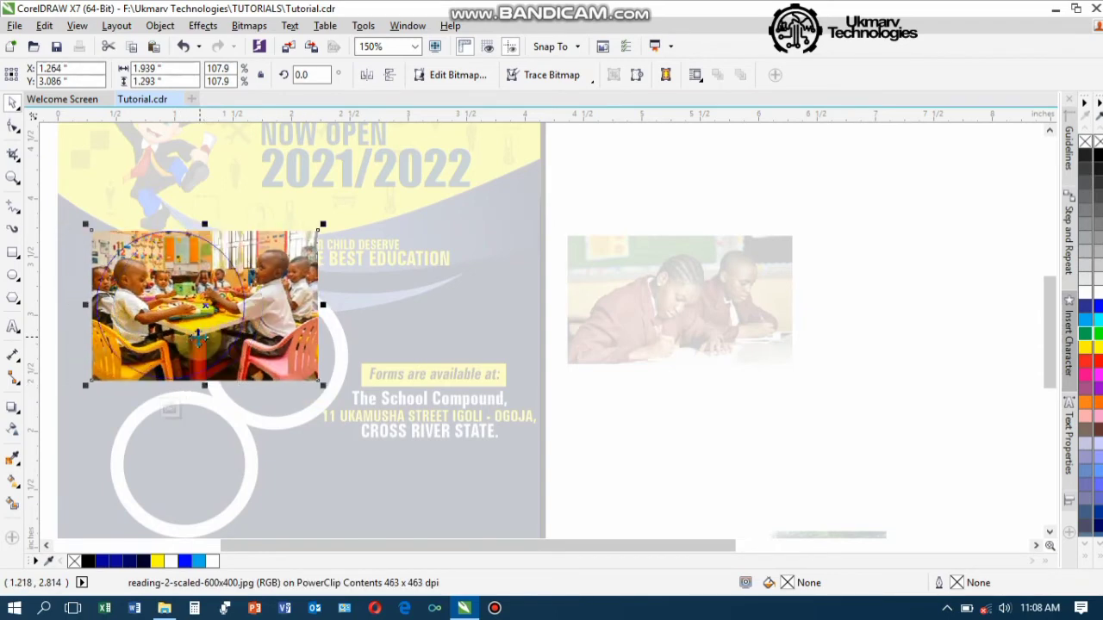
{"action": "left_click", "coordinate": [171, 408]}
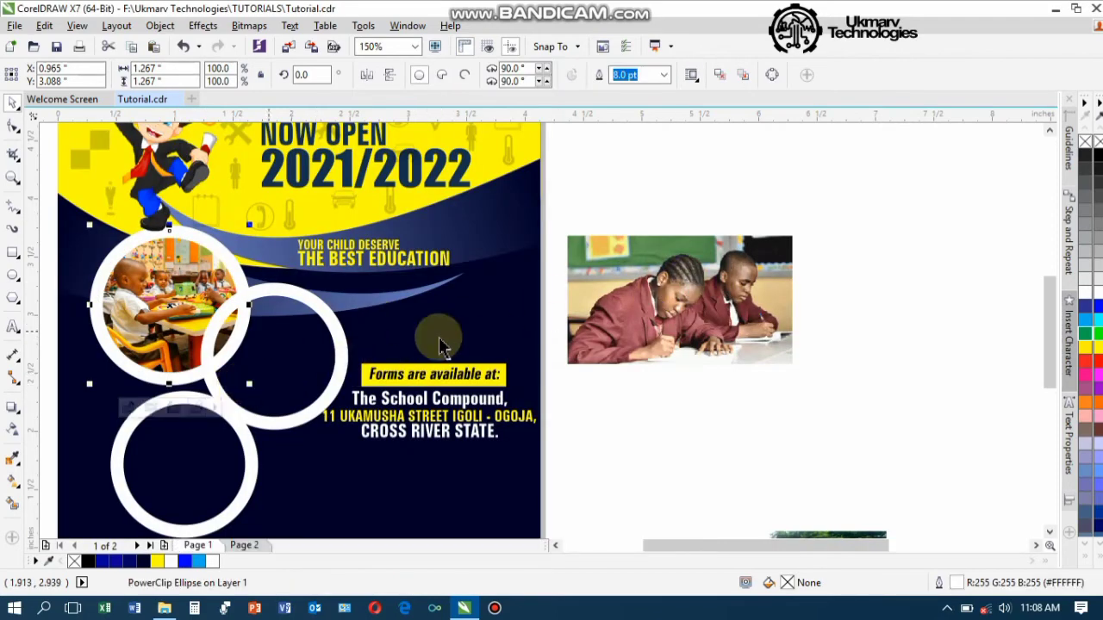
Step: PowerClip the photo of the two writing pupils in maroon blazers into the middle circle
{"action": "left_click", "coordinate": [673, 317]}
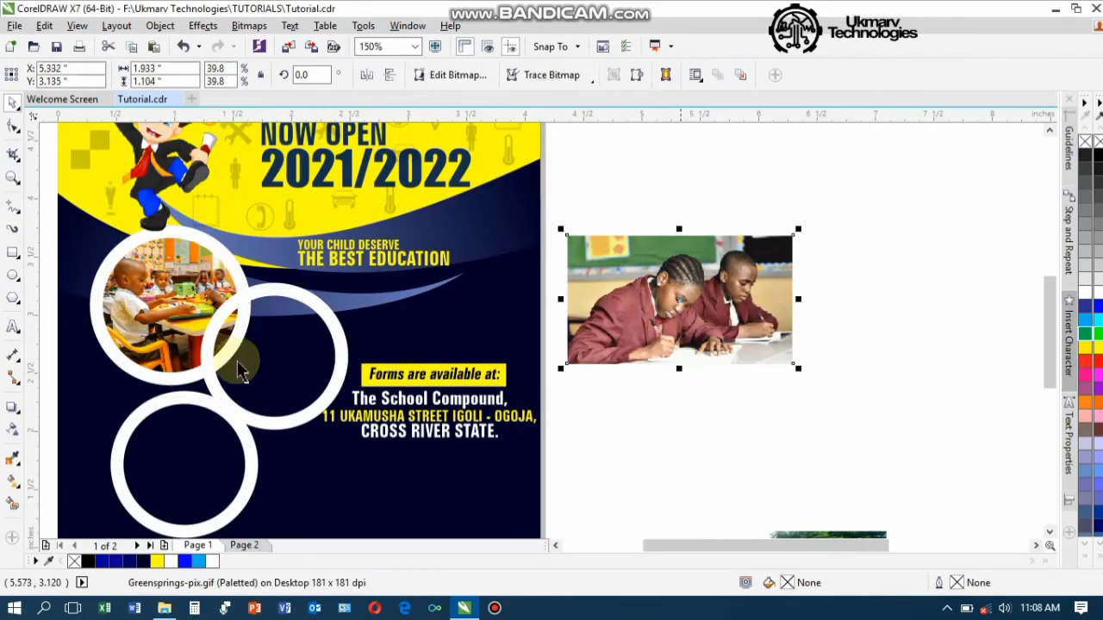
{"action": "left_click_drag", "start_coordinate": [662, 308], "coordinate": [278, 365]}
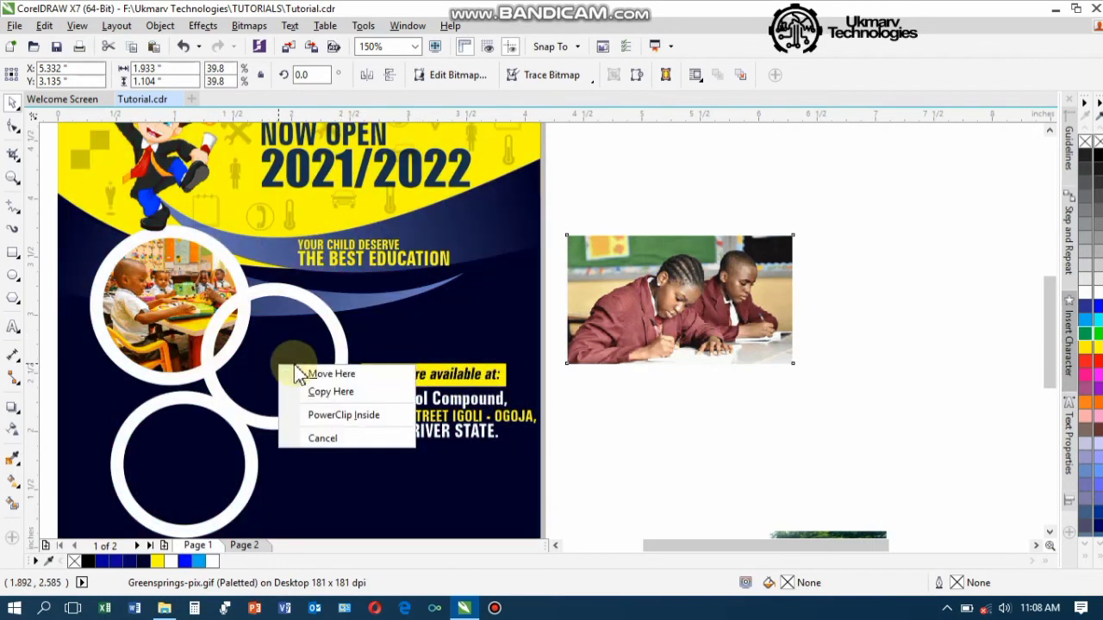
{"action": "left_click", "coordinate": [323, 415]}
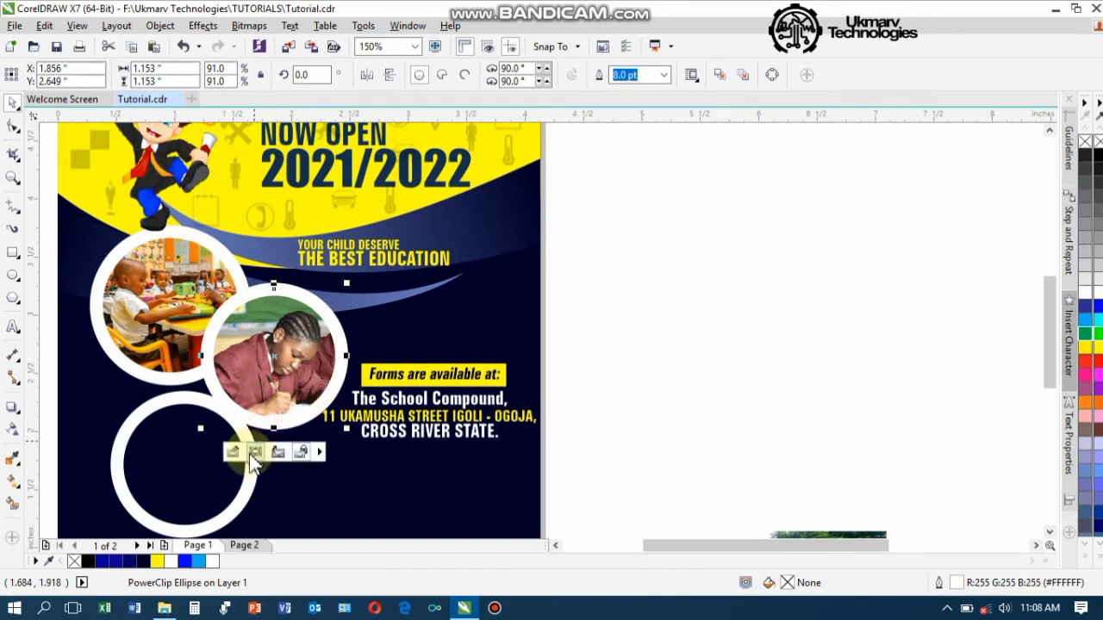
Step: Enlarge the clipped photo in the middle circle to 42.3% and reposition it so the writing girl's face is framed
{"action": "double_click", "coordinate": [287, 379]}
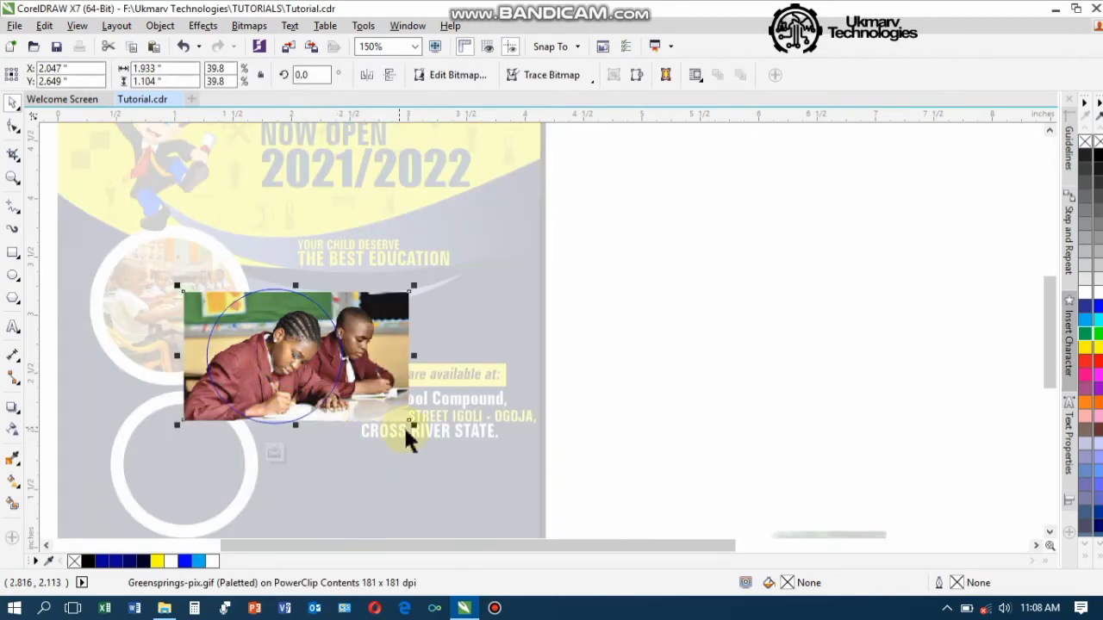
{"action": "left_click_drag", "start_coordinate": [412, 420], "coordinate": [421, 428]}
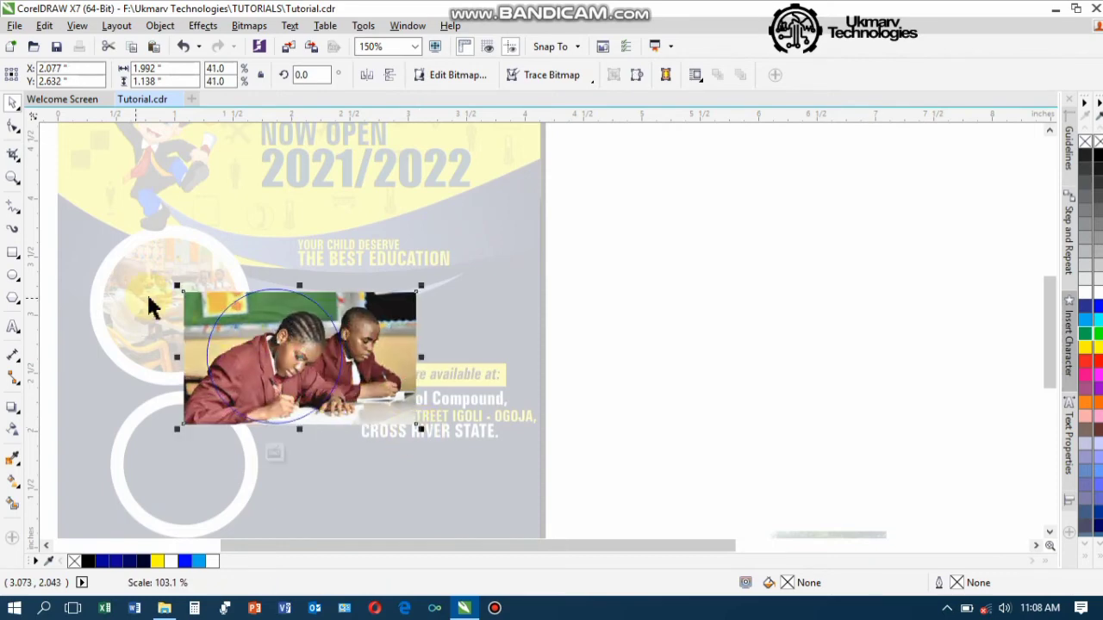
{"action": "mouse_move", "coordinate": [175, 284]}
{"action": "left_mouse_down"}
{"action": "mouse_move", "coordinate": [162, 278]}
{"action": "mouse_move", "coordinate": [170, 282]}
{"action": "left_mouse_up"}
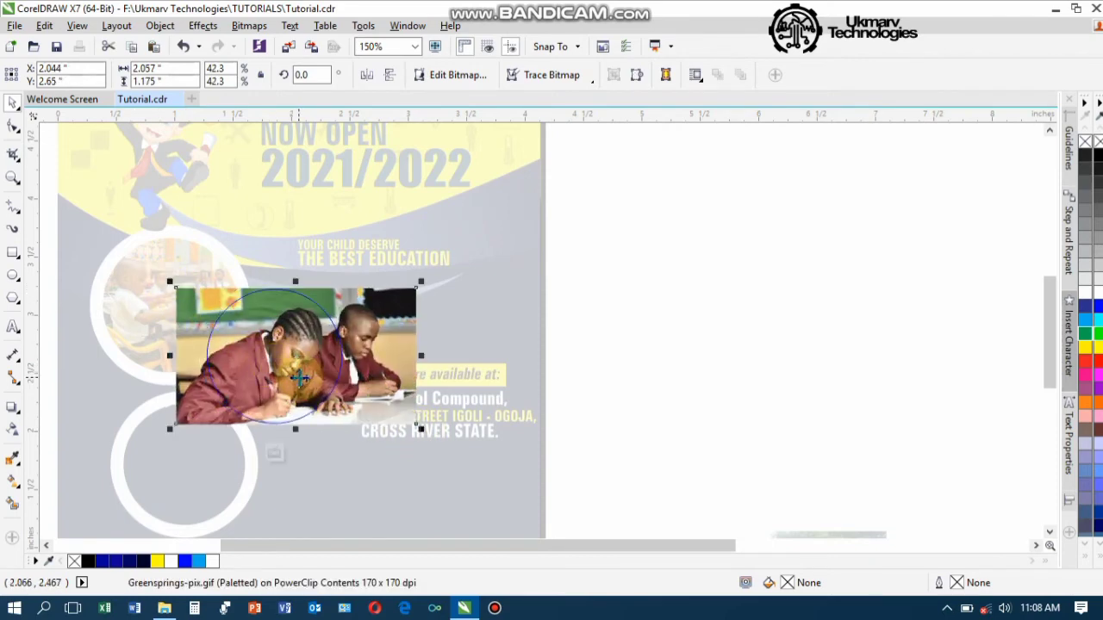
{"action": "left_click_drag", "start_coordinate": [299, 377], "coordinate": [286, 376]}
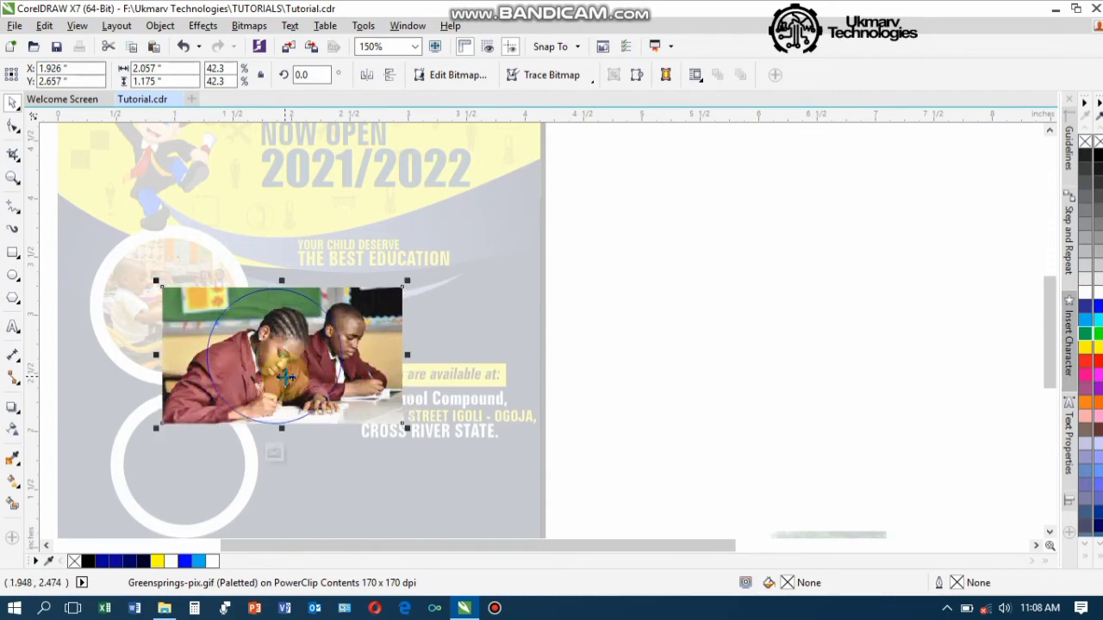
{"action": "key", "text": "Right"}
{"action": "key", "text": "Right"}
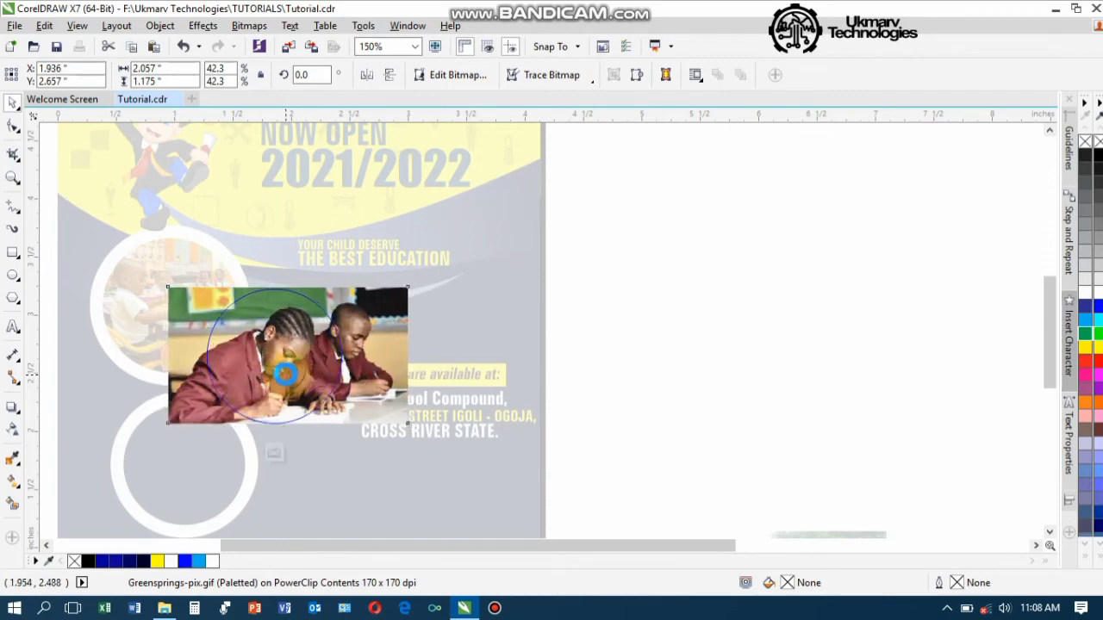
{"action": "left_click", "coordinate": [273, 454]}
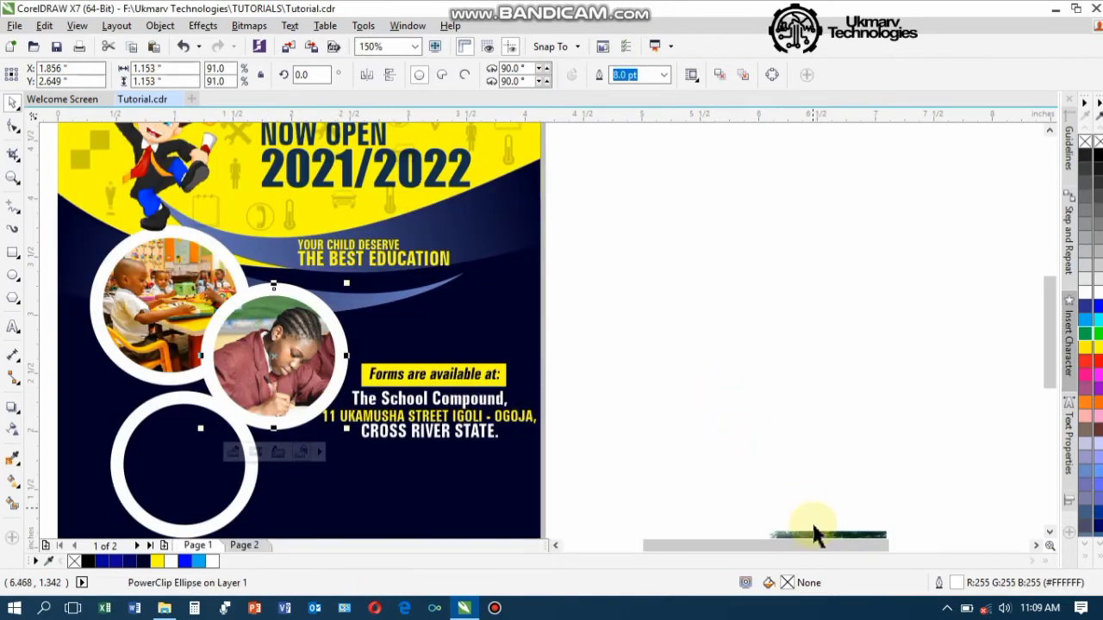
Step: PowerClip the outdoor group photo of the pupils into the bottom circle
{"action": "left_click_drag", "start_coordinate": [817, 541], "coordinate": [195, 460]}
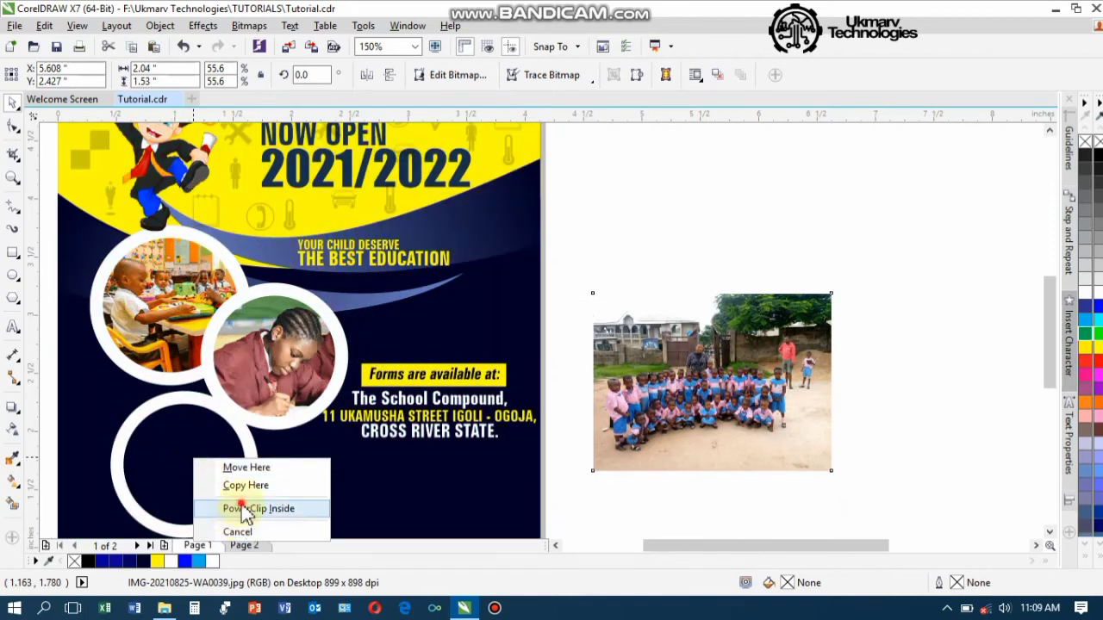
{"action": "left_click", "coordinate": [246, 510]}
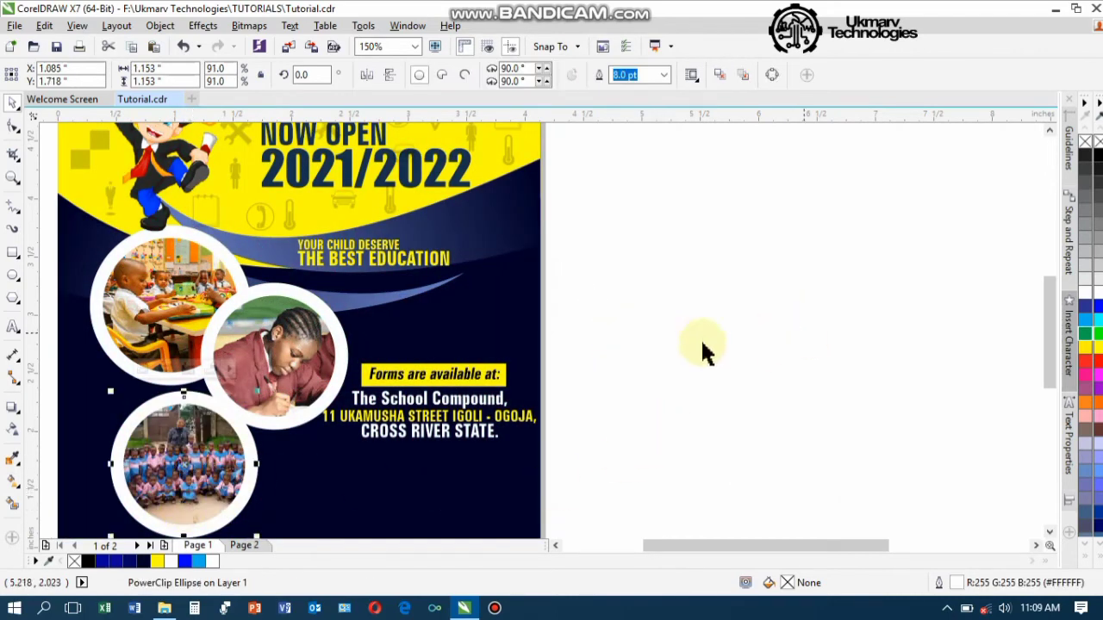
Step: Move the admission classes and enquiry text blocks, plus the "500 Naira" text, close to the flyer's right edge
{"action": "scroll", "coordinate": [646, 362], "scroll_direction": "down", "scroll_amount": 2}
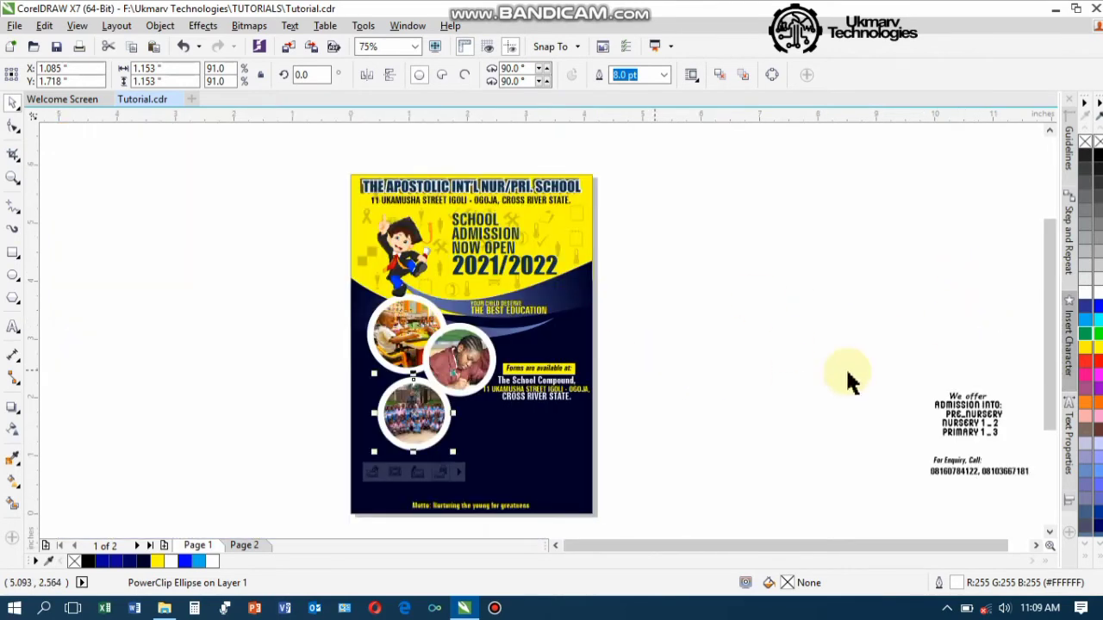
{"action": "left_click", "coordinate": [800, 446]}
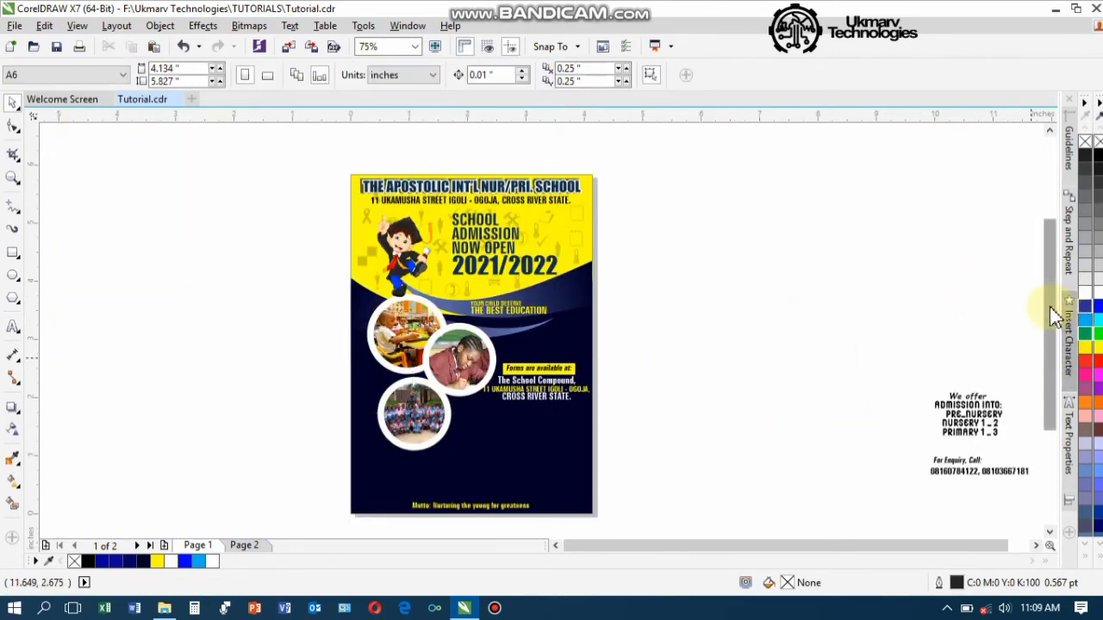
{"action": "left_click_drag", "start_coordinate": [1049, 307], "coordinate": [1047, 333]}
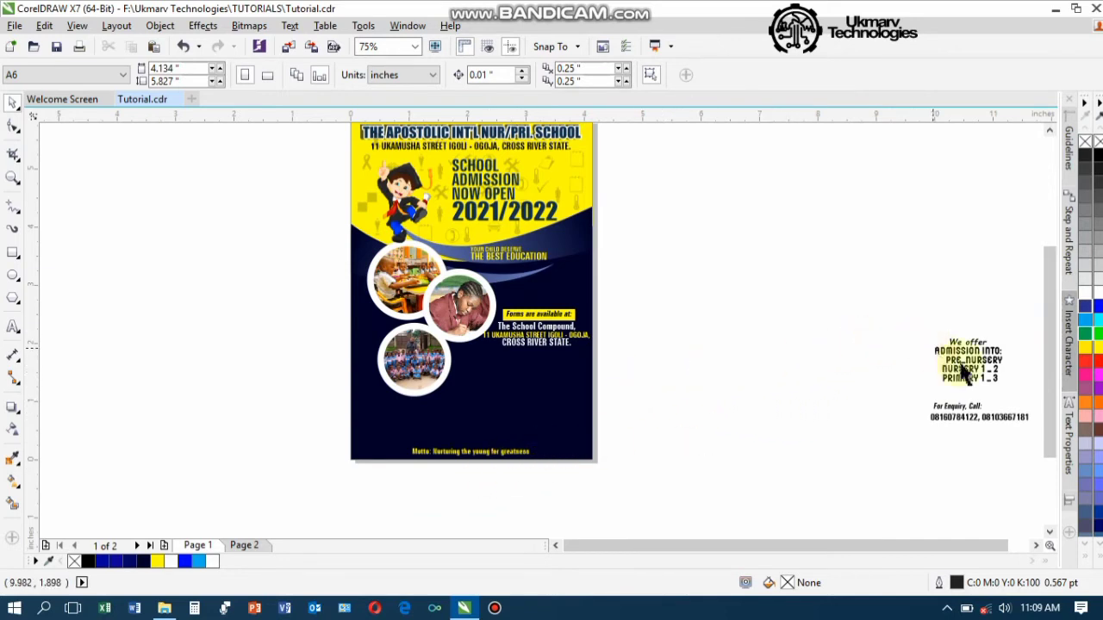
{"action": "left_click", "coordinate": [1036, 545]}
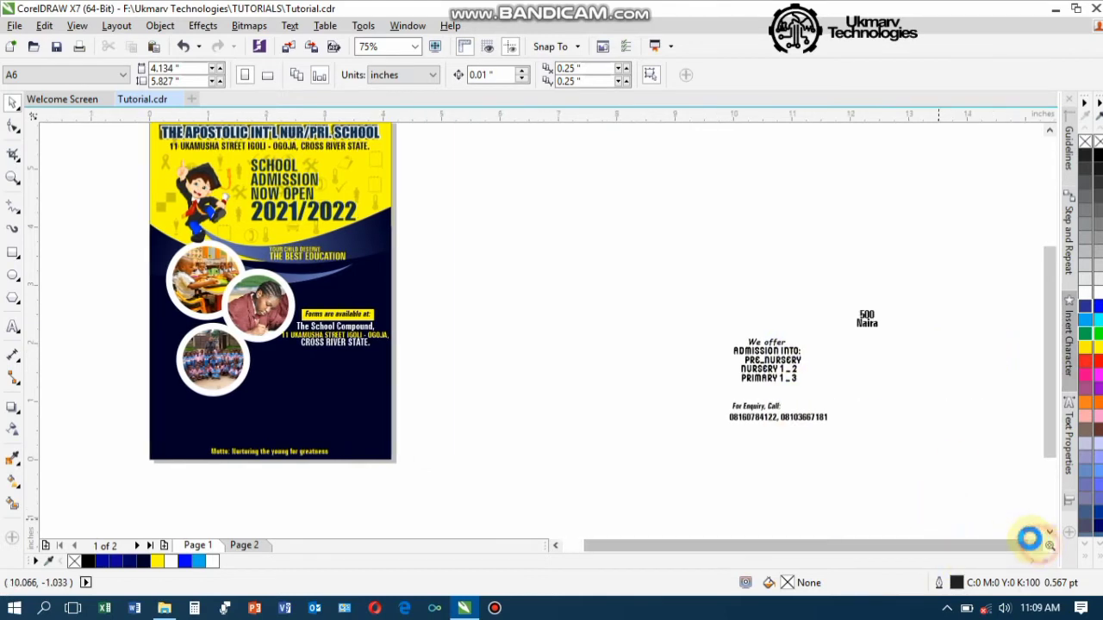
{"action": "left_click_drag", "start_coordinate": [688, 289], "coordinate": [858, 461]}
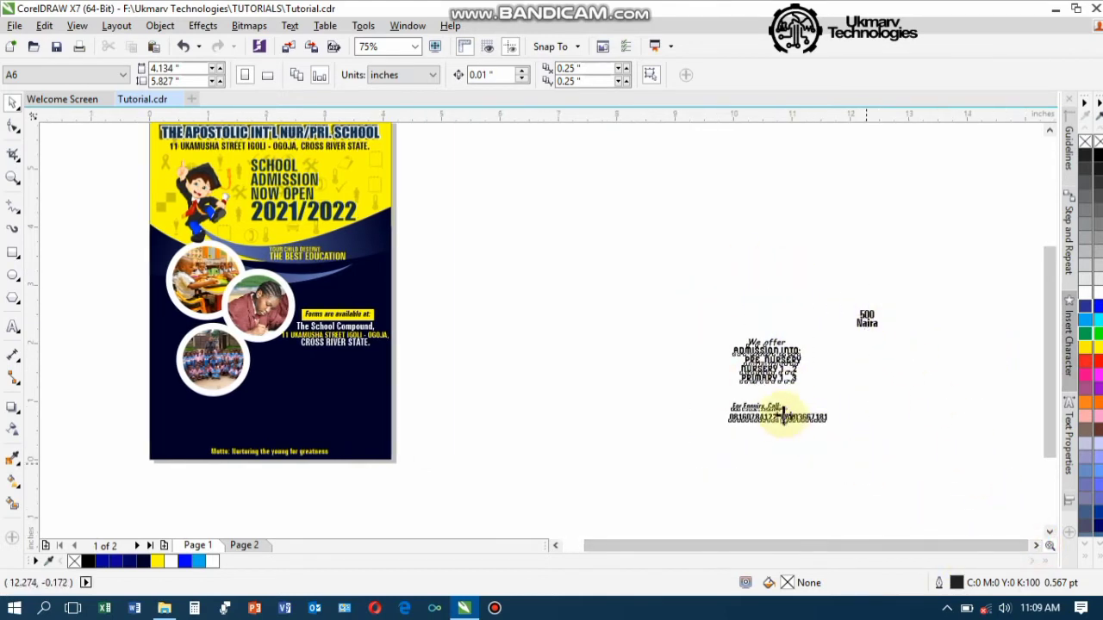
{"action": "left_click_drag", "start_coordinate": [780, 384], "coordinate": [448, 420]}
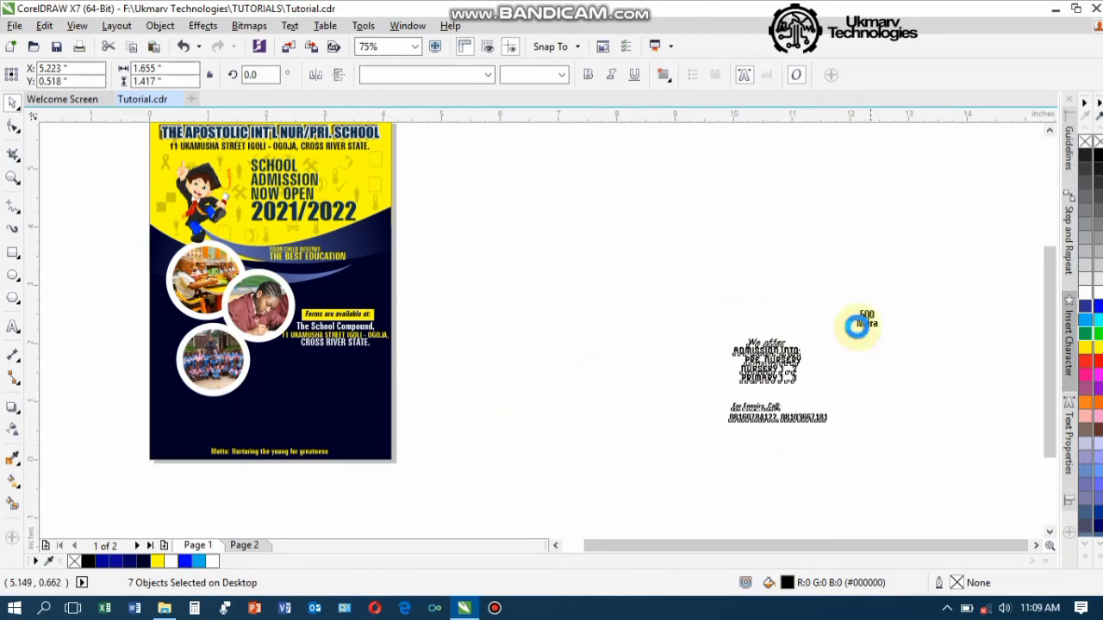
{"action": "left_click_drag", "start_coordinate": [849, 304], "coordinate": [428, 352]}
{"action": "left_click", "coordinate": [62, 351]}
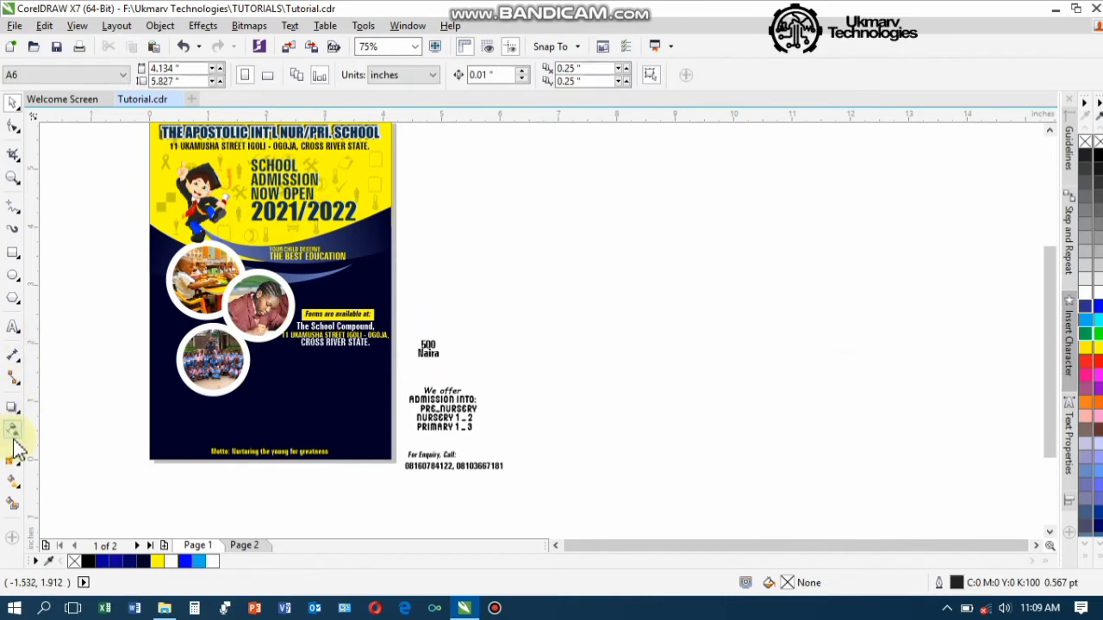
Step: Draw a five-pointed star about 2.1 inches wide on the empty area beside the flyer
{"action": "left_click", "coordinate": [13, 297]}
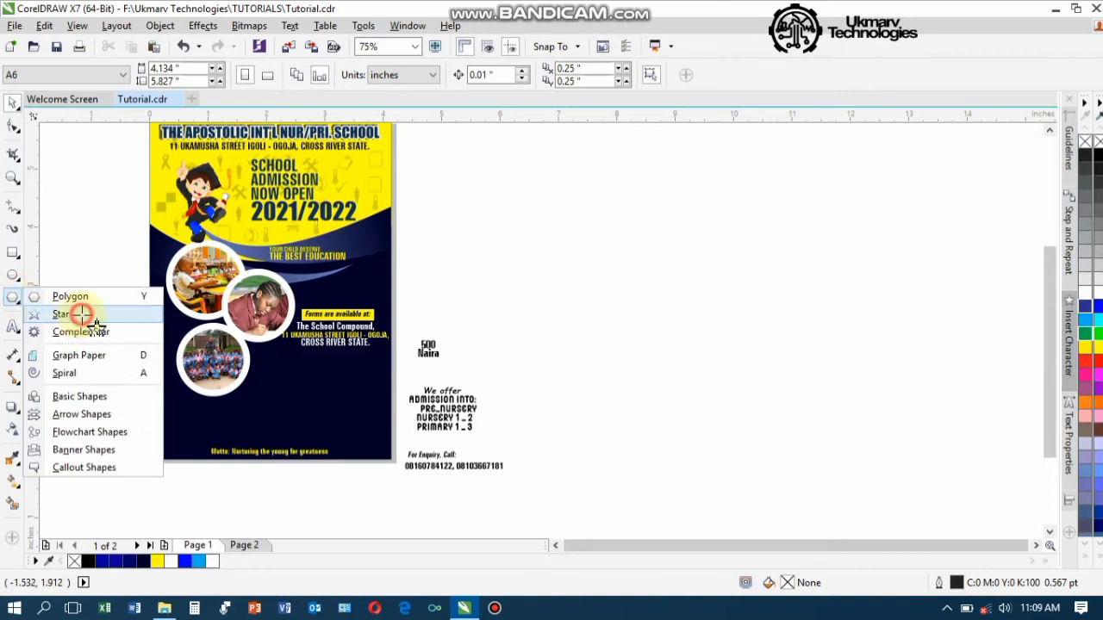
{"action": "left_click", "coordinate": [62, 314]}
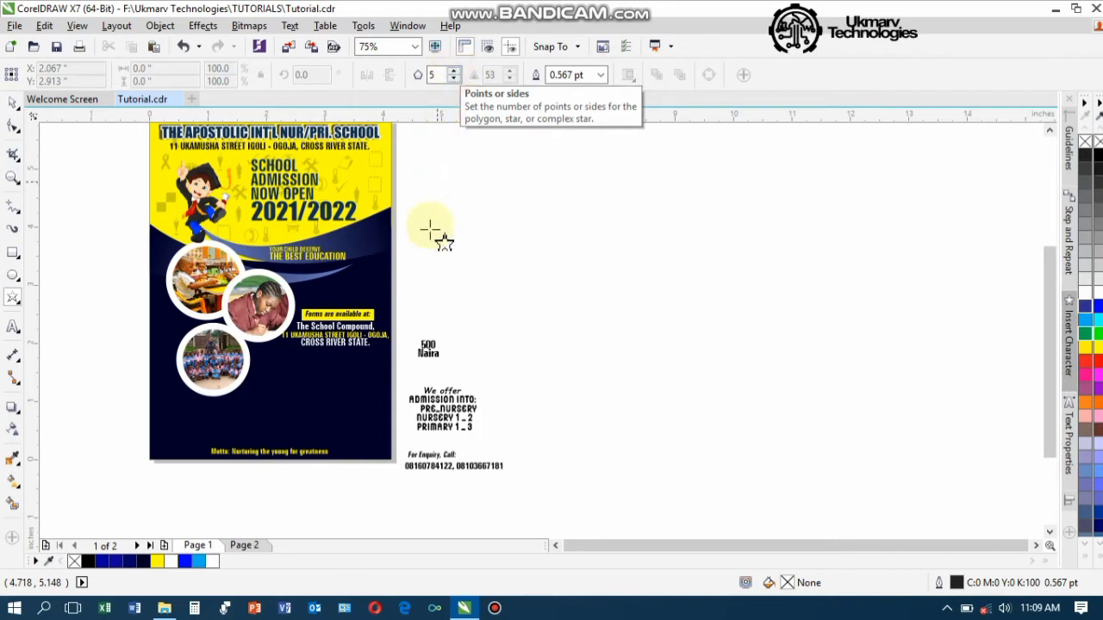
{"action": "mouse_move", "coordinate": [458, 204]}
{"action": "left_mouse_down"}
{"action": "mouse_move", "coordinate": [511, 270]}
{"action": "mouse_move", "coordinate": [587, 325]}
{"action": "left_mouse_up"}
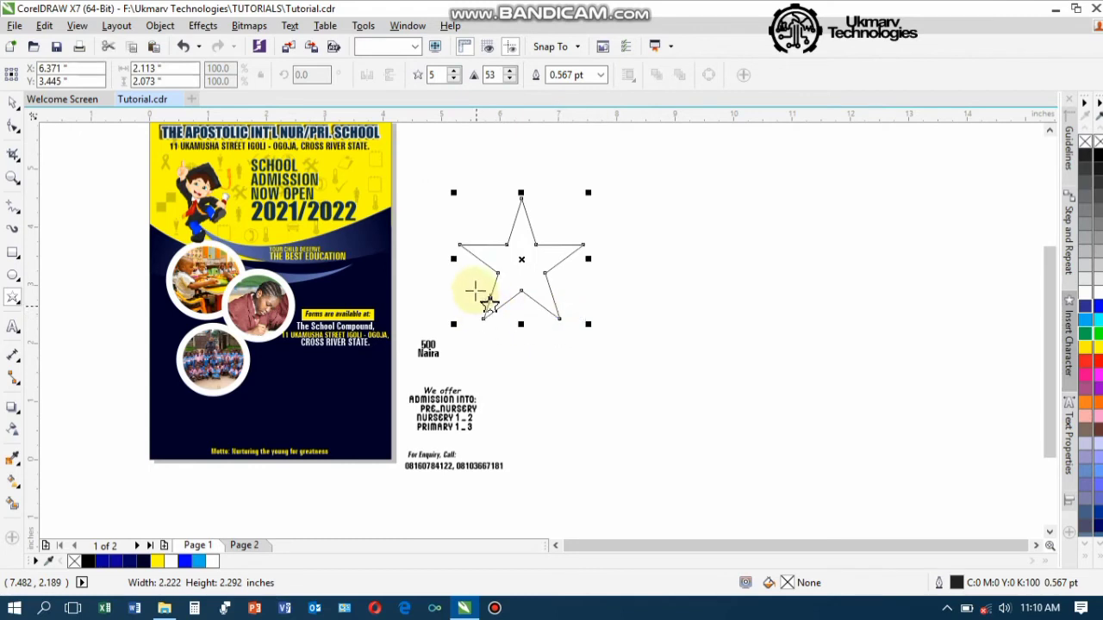
Step: Reduce the star's sharpness to 23
{"action": "left_click", "coordinate": [511, 80]}
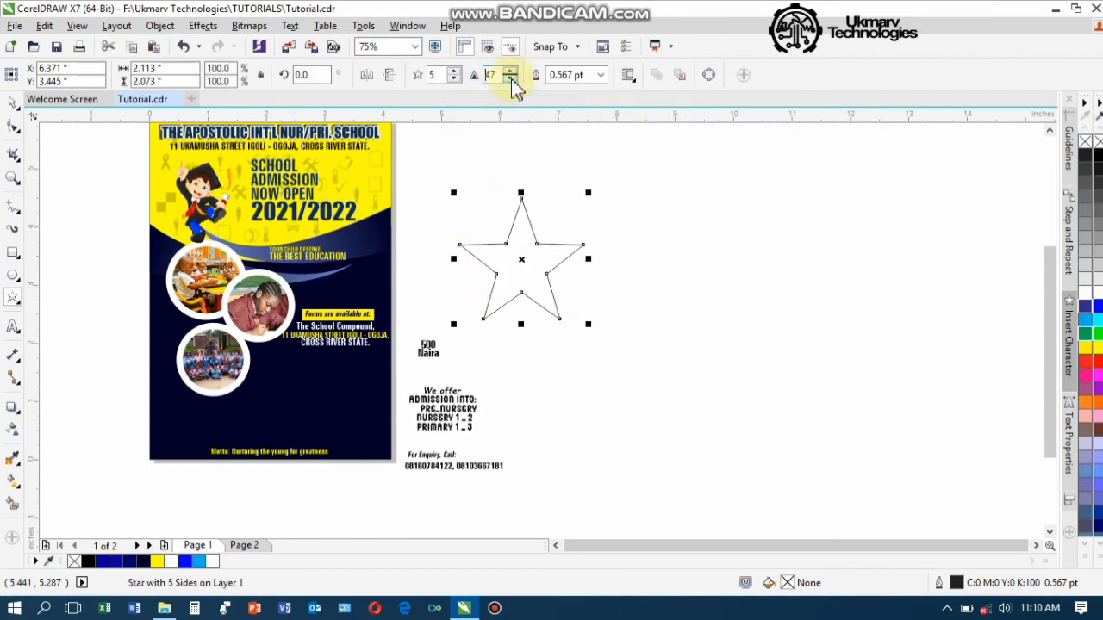
{"action": "left_click", "coordinate": [511, 79]}
{"action": "left_click", "coordinate": [511, 80]}
{"action": "left_click", "coordinate": [511, 79]}
{"action": "left_click", "coordinate": [511, 80]}
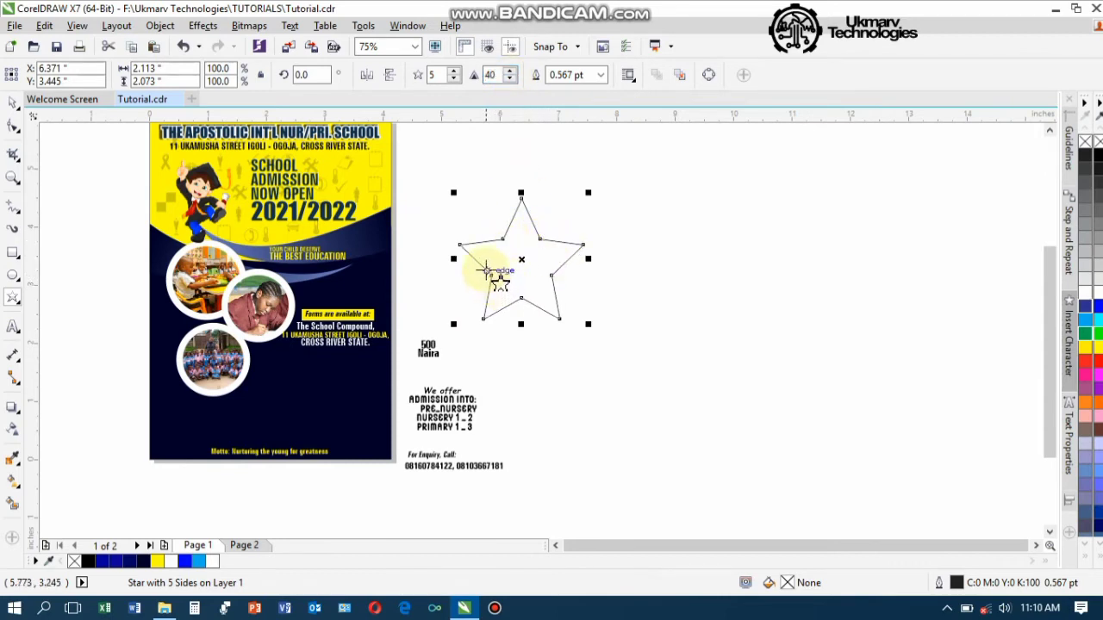
{"action": "left_click", "coordinate": [508, 79]}
{"action": "left_click", "coordinate": [509, 80]}
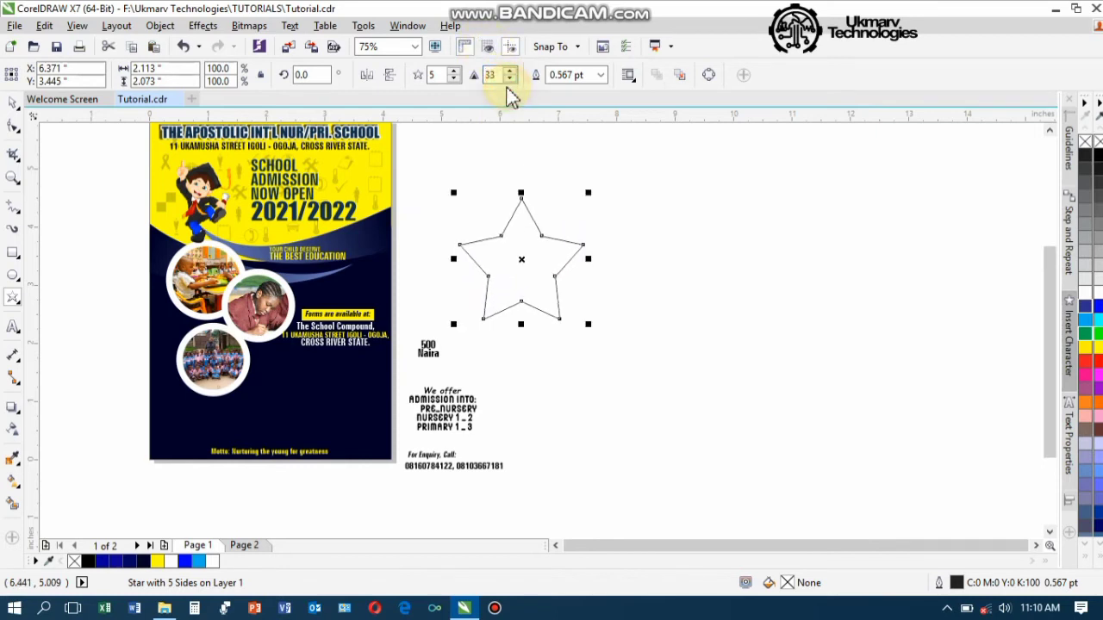
{"action": "left_click", "coordinate": [512, 80]}
{"action": "left_click", "coordinate": [511, 80]}
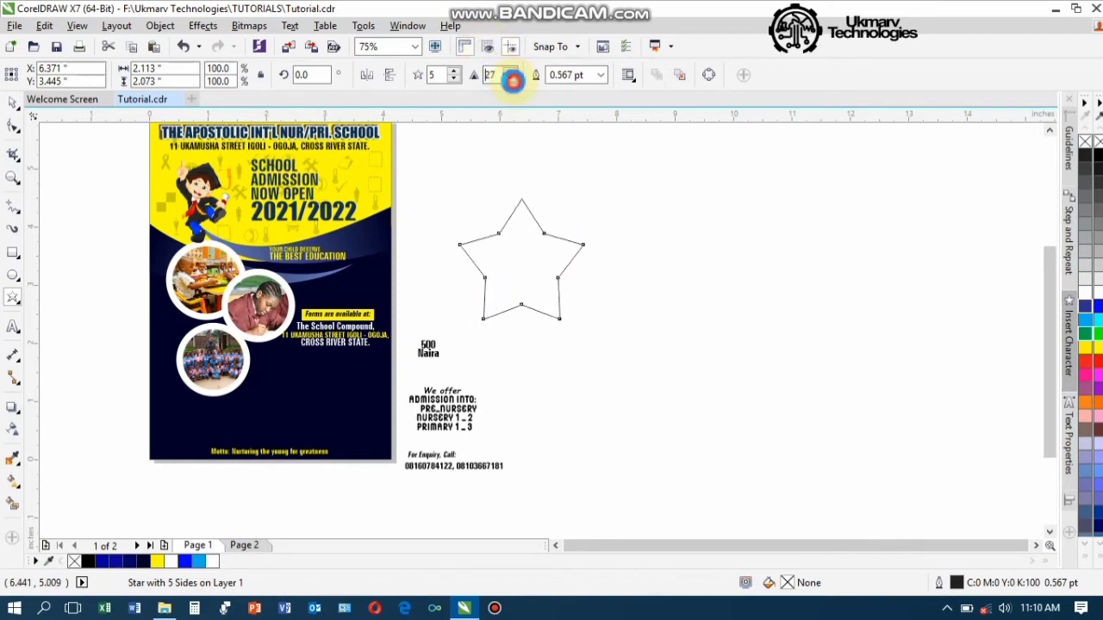
{"action": "left_click", "coordinate": [512, 79]}
{"action": "left_click", "coordinate": [508, 255]}
{"action": "key", "text": "space"}
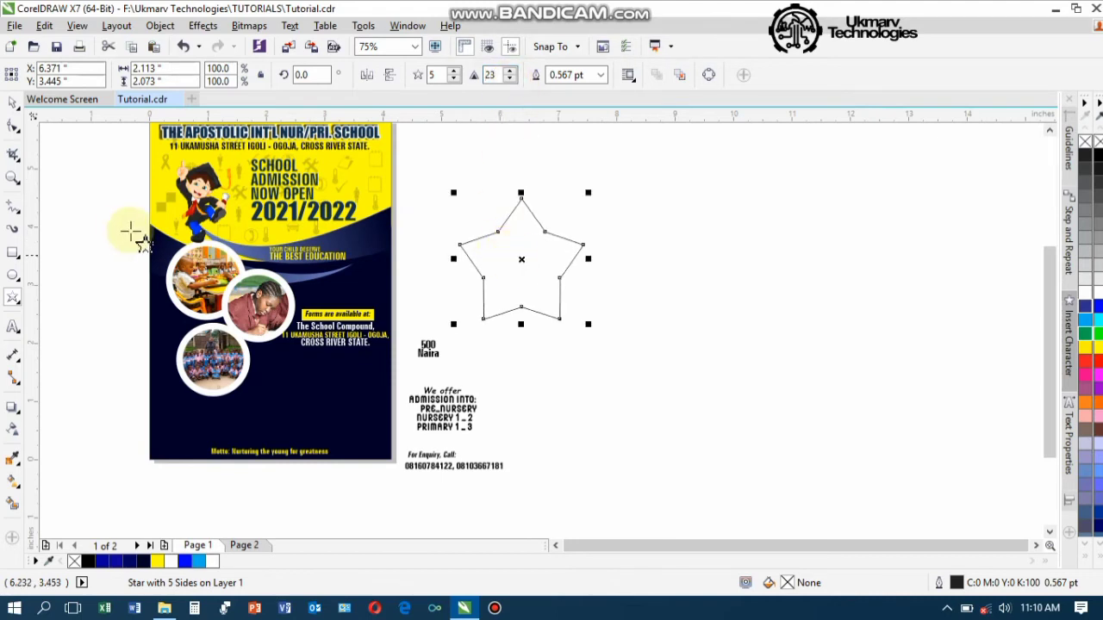
Step: Place the star beside the bottom photo circle at 50.7% scale and fill it yellow with no outline
{"action": "left_click_drag", "start_coordinate": [522, 262], "coordinate": [295, 374]}
{"action": "left_click_drag", "start_coordinate": [359, 440], "coordinate": [291, 387]}
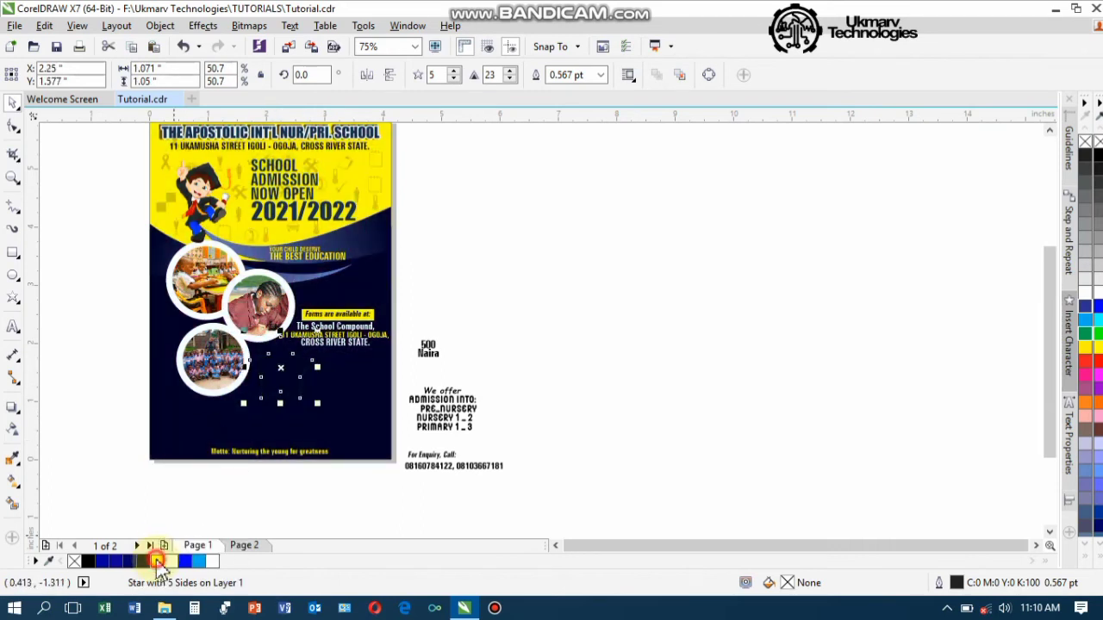
{"action": "left_click", "coordinate": [157, 562]}
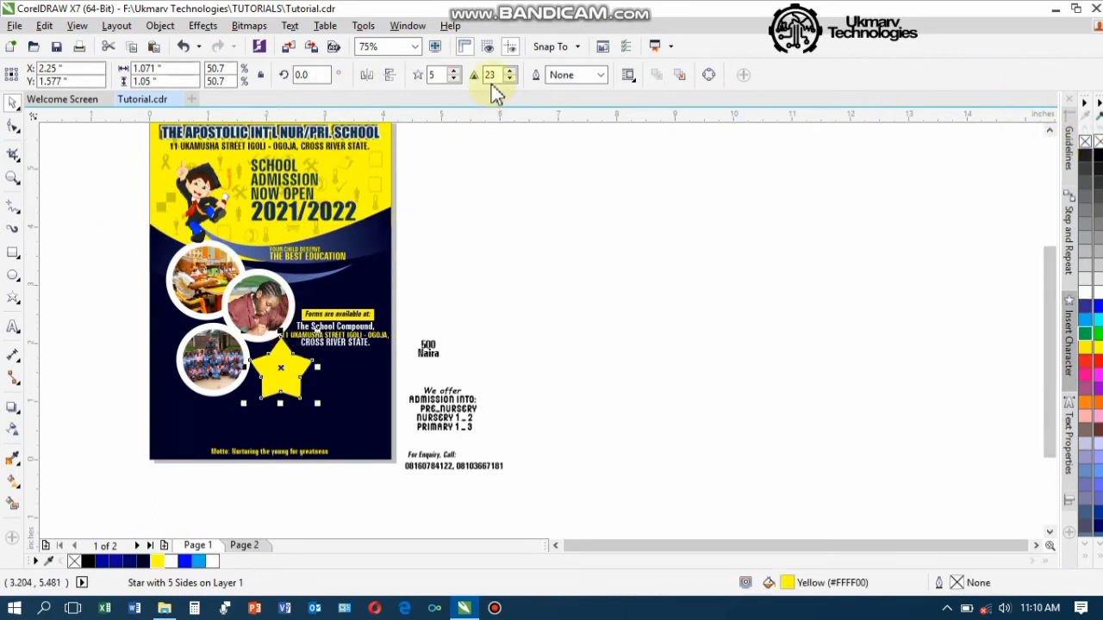
Step: Increase the yellow star's number of points to 13
{"action": "scroll", "coordinate": [263, 362], "scroll_direction": "up", "scroll_amount": 2}
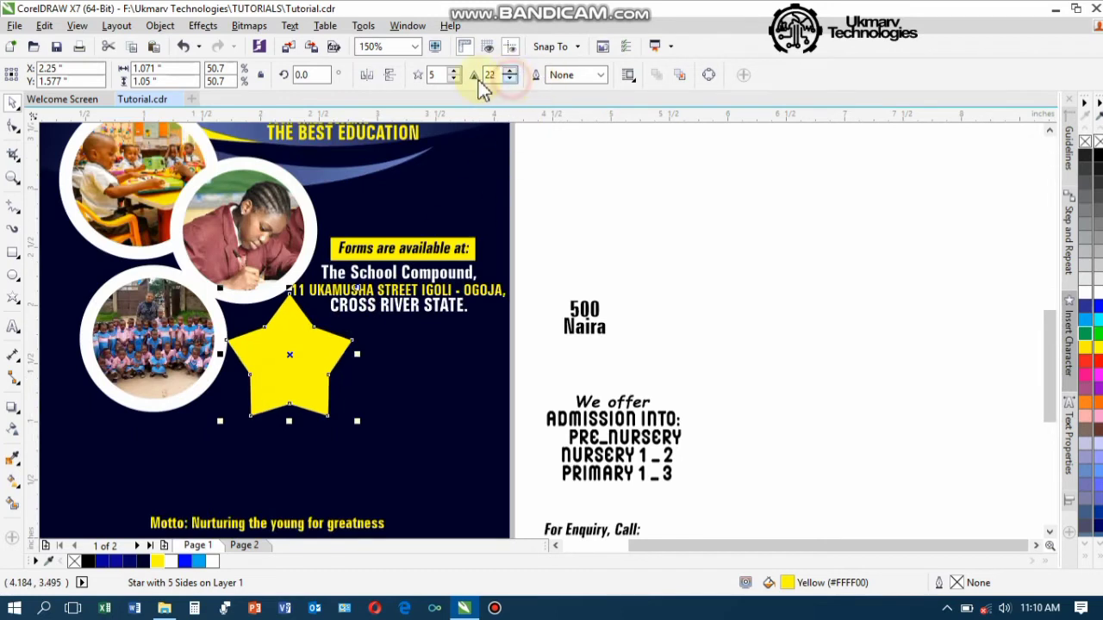
{"action": "left_click", "coordinate": [453, 71]}
{"action": "left_click", "coordinate": [454, 70]}
{"action": "left_click", "coordinate": [453, 71]}
{"action": "left_click", "coordinate": [453, 71]}
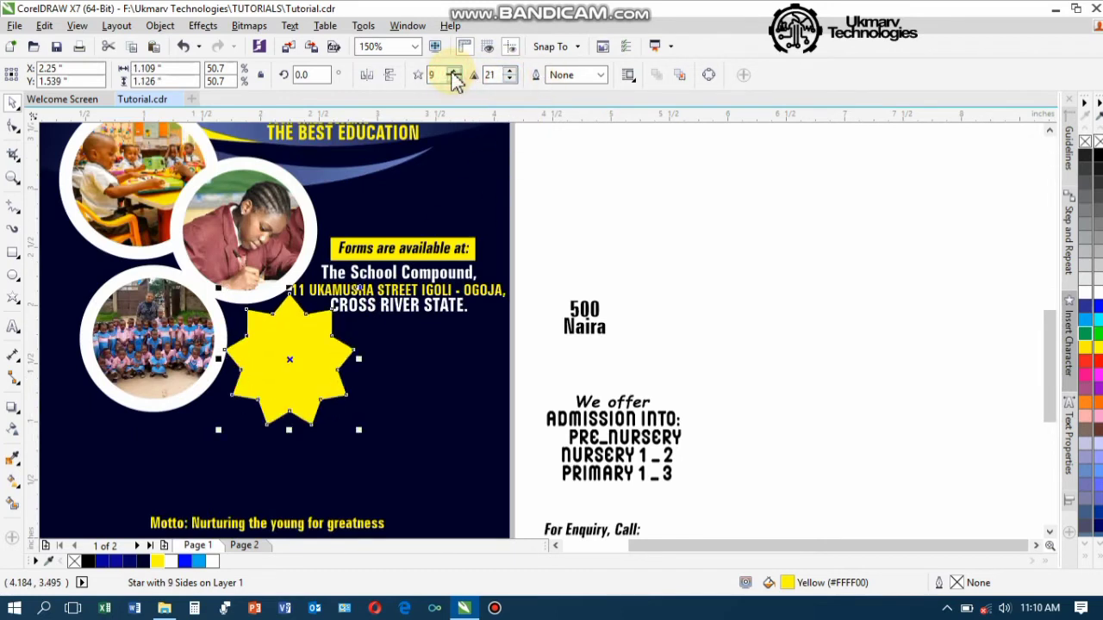
{"action": "left_click", "coordinate": [454, 71]}
{"action": "left_click", "coordinate": [453, 71]}
{"action": "left_click", "coordinate": [454, 70]}
{"action": "left_click", "coordinate": [453, 71]}
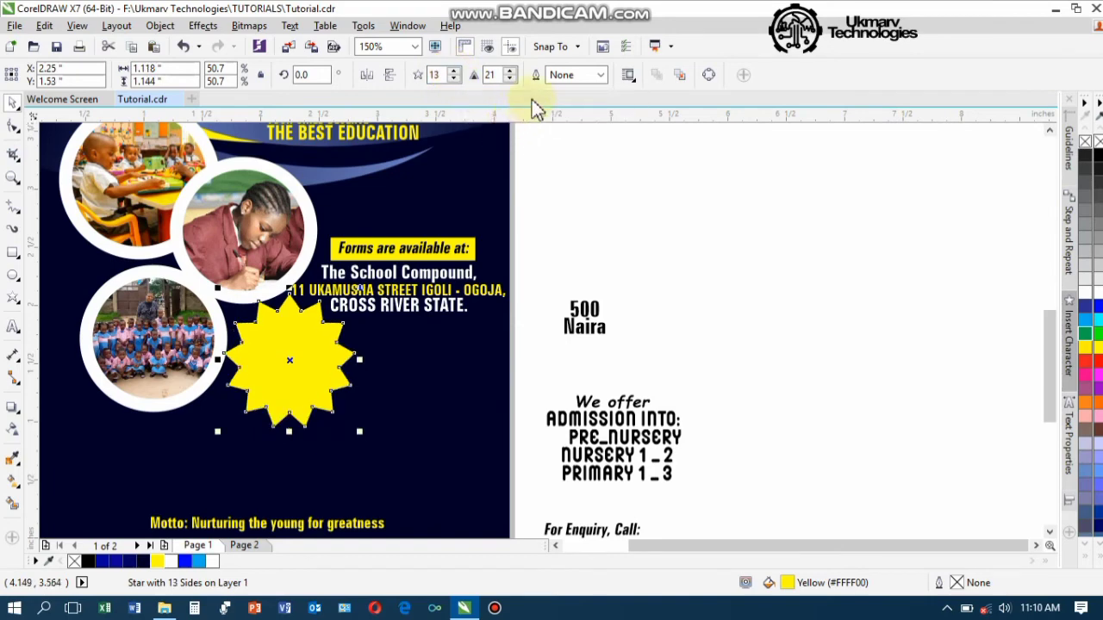
Step: Set the 13-pointed star's sharpness to 13 and shrink it to 21.9% scale, about 0.48 inches wide
{"action": "left_click", "coordinate": [510, 79]}
{"action": "left_click", "coordinate": [509, 79]}
{"action": "left_click", "coordinate": [509, 80]}
{"action": "left_click", "coordinate": [510, 79]}
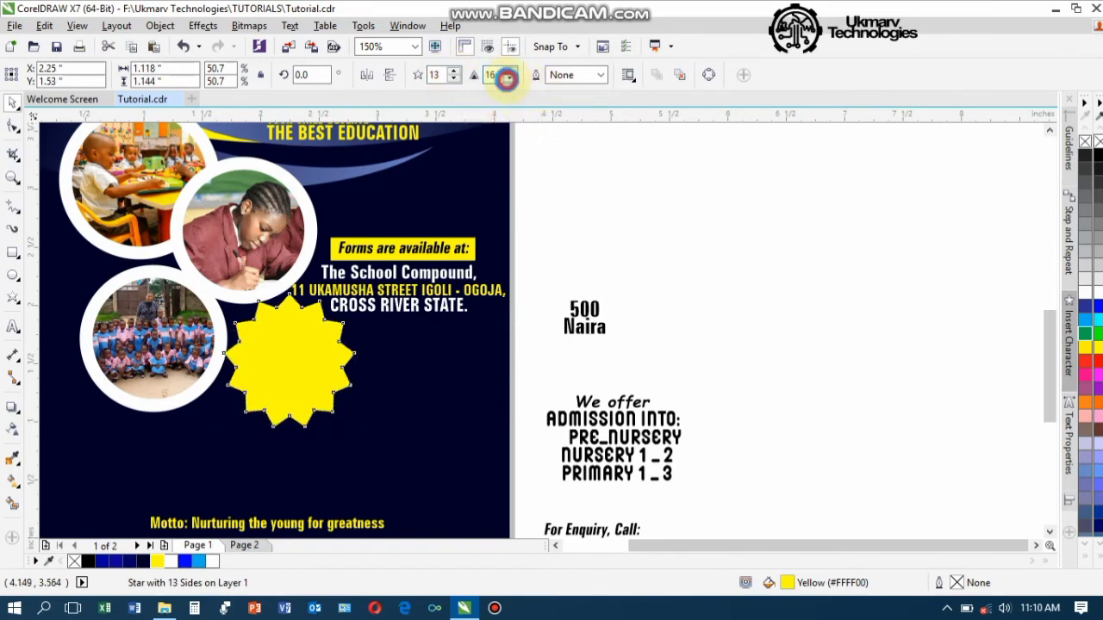
{"action": "left_click", "coordinate": [509, 79]}
{"action": "left_click", "coordinate": [509, 79]}
{"action": "left_click", "coordinate": [509, 79]}
{"action": "left_click", "coordinate": [509, 79]}
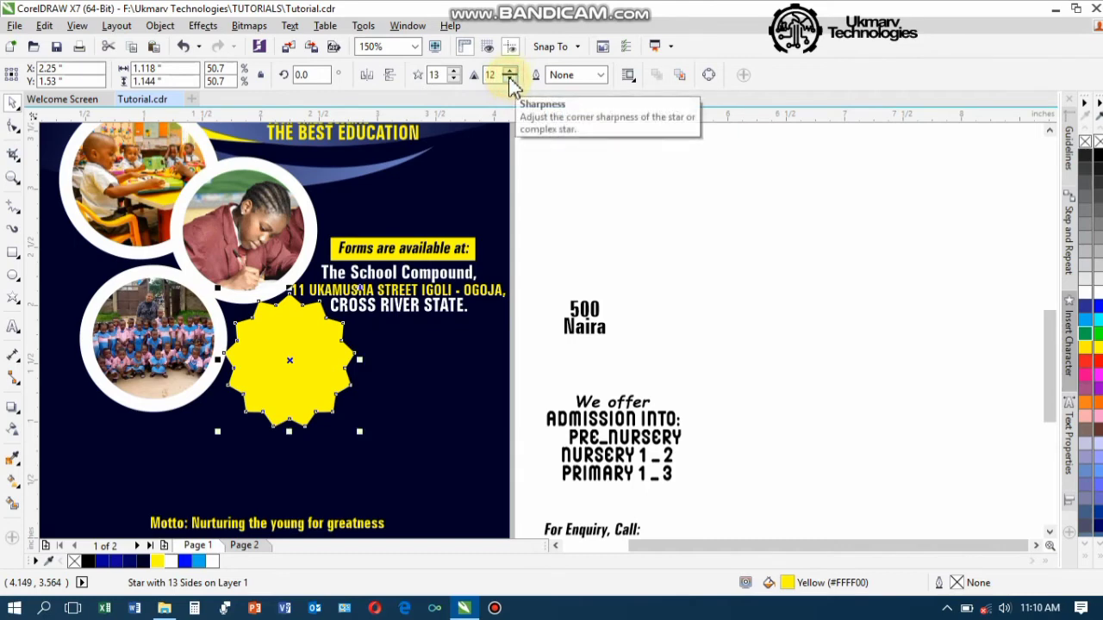
{"action": "left_click", "coordinate": [510, 71]}
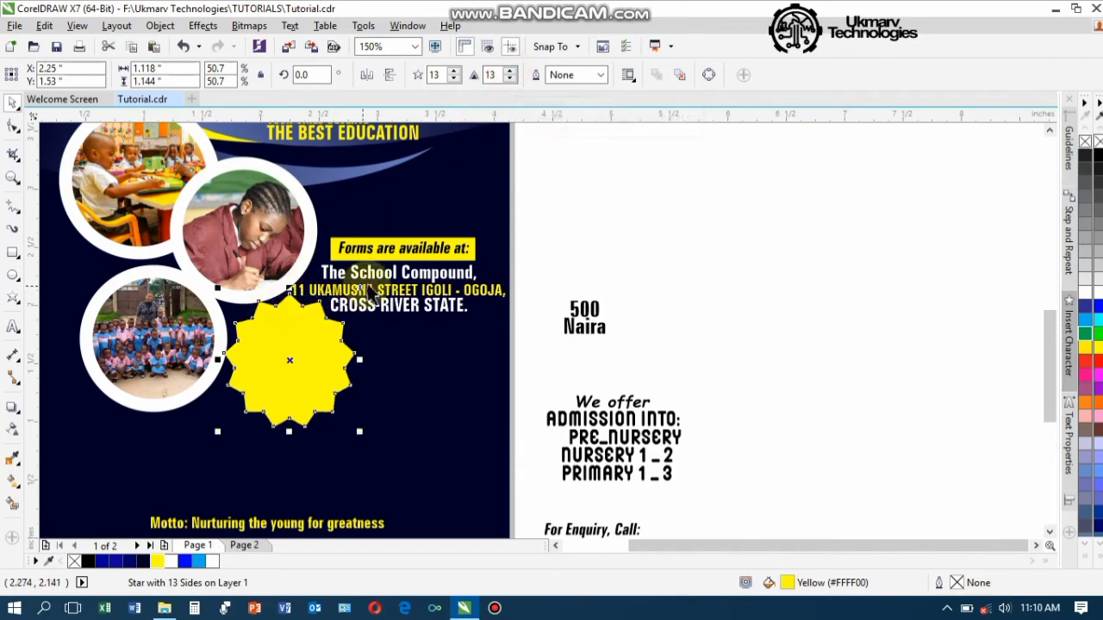
{"action": "left_click_drag", "start_coordinate": [359, 290], "coordinate": [286, 364]}
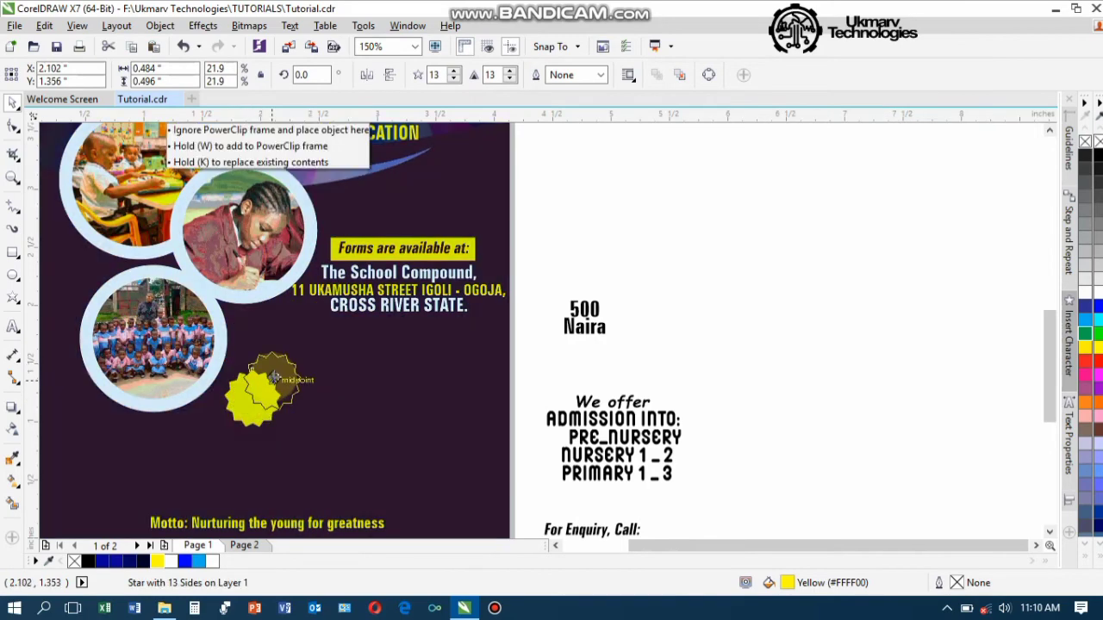